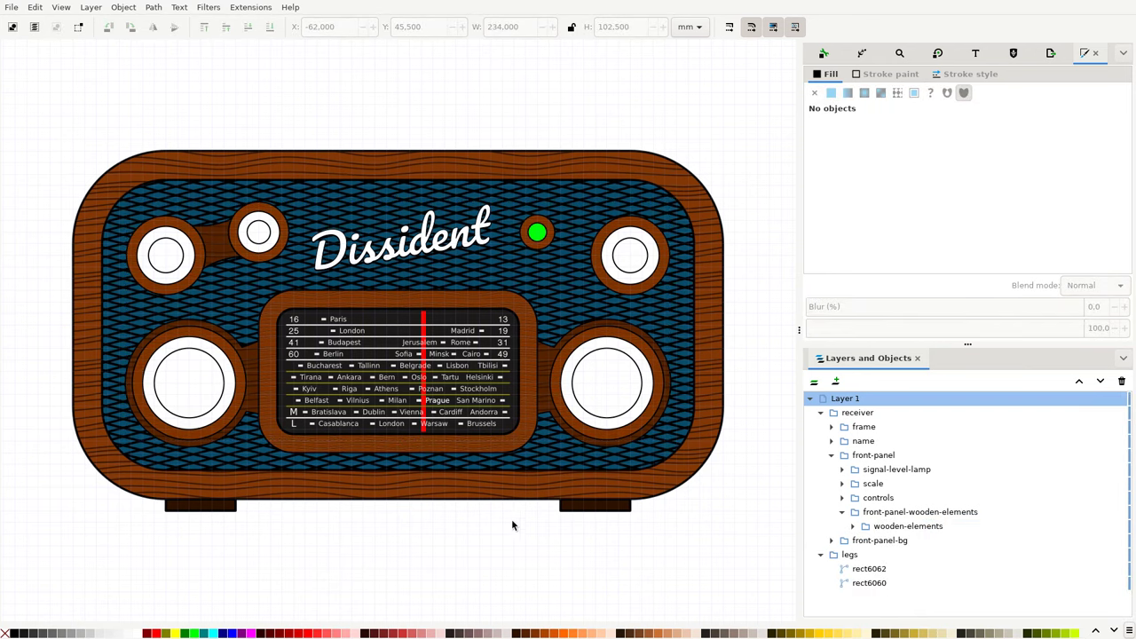
Step: In Inkscape, delete the green scale lines from the radio's tuning dial
left_click(870, 555, "shift")
key("ctrl+KP_5")
key("Escape")
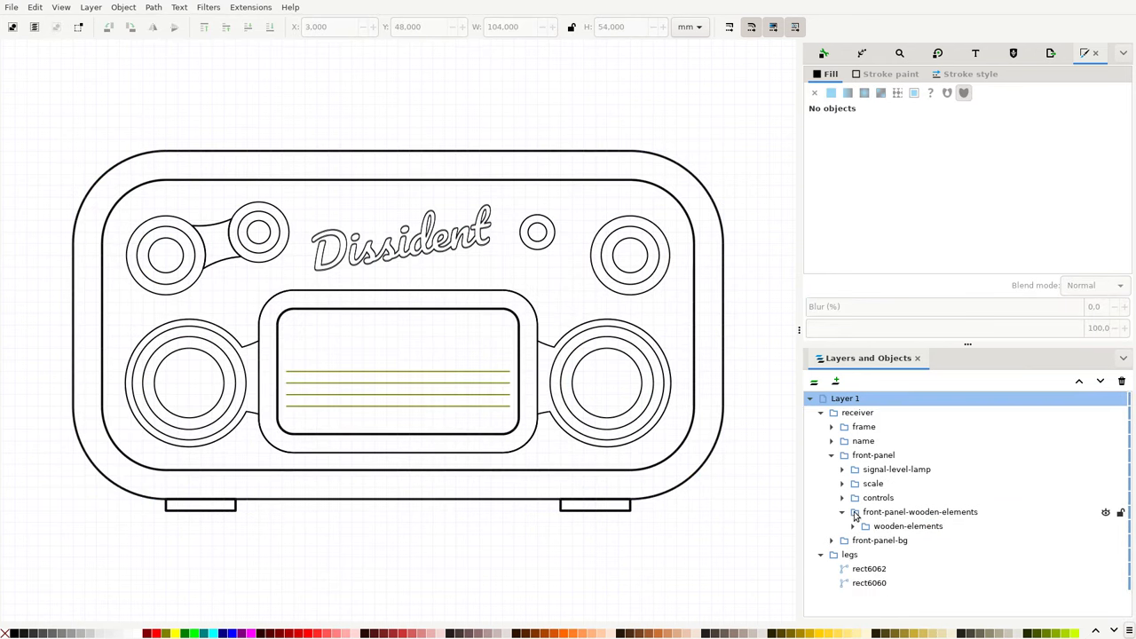
left_click(446, 411, "ctrl")
scroll(895, 503, "down", 2)
key("Delete")
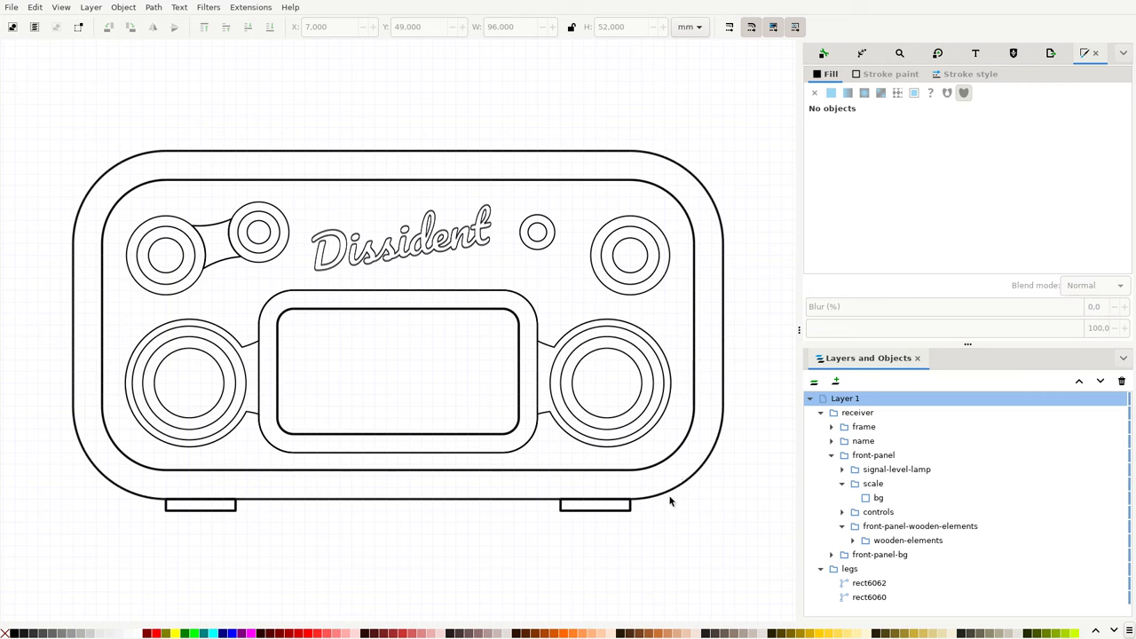
Step: Inspect the radio's leg, front panel and dial frame, then select the whole receiver group
left_click(632, 506)
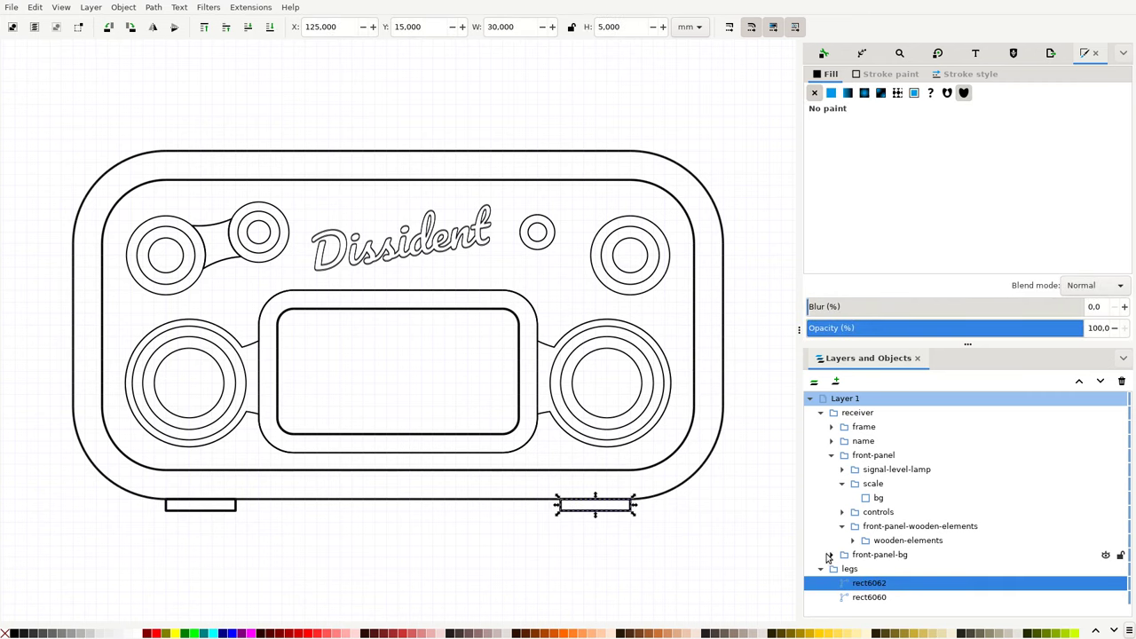
left_click(852, 540)
left_click(923, 558)
left_click(923, 513)
left_click(927, 463)
left_click(905, 418)
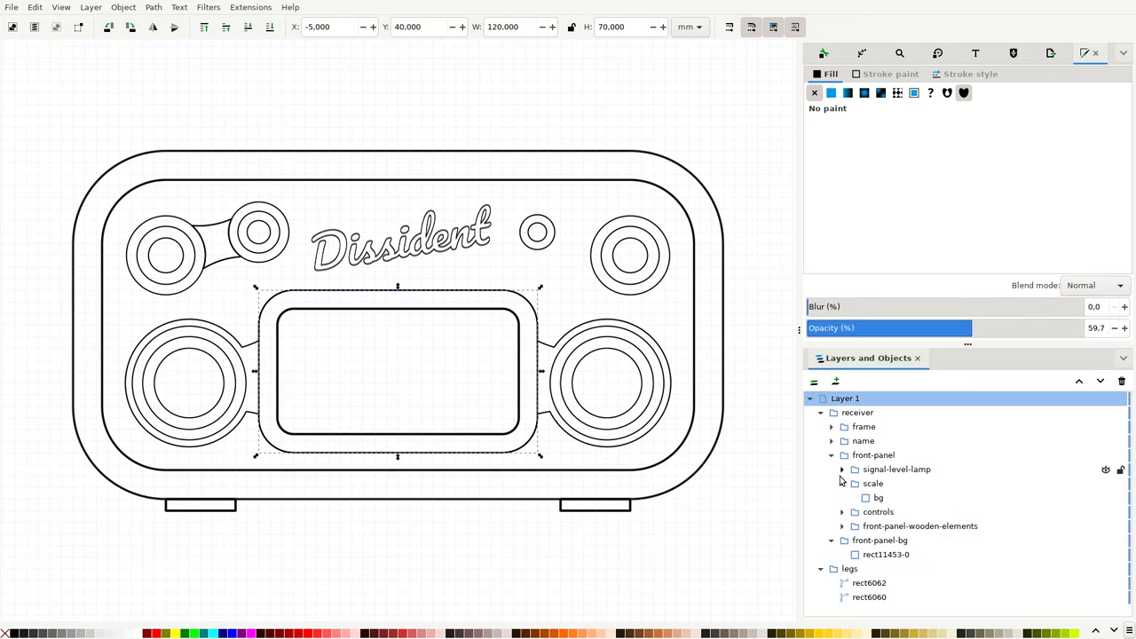
left_click_drag(1126, 476, 1126, 399)
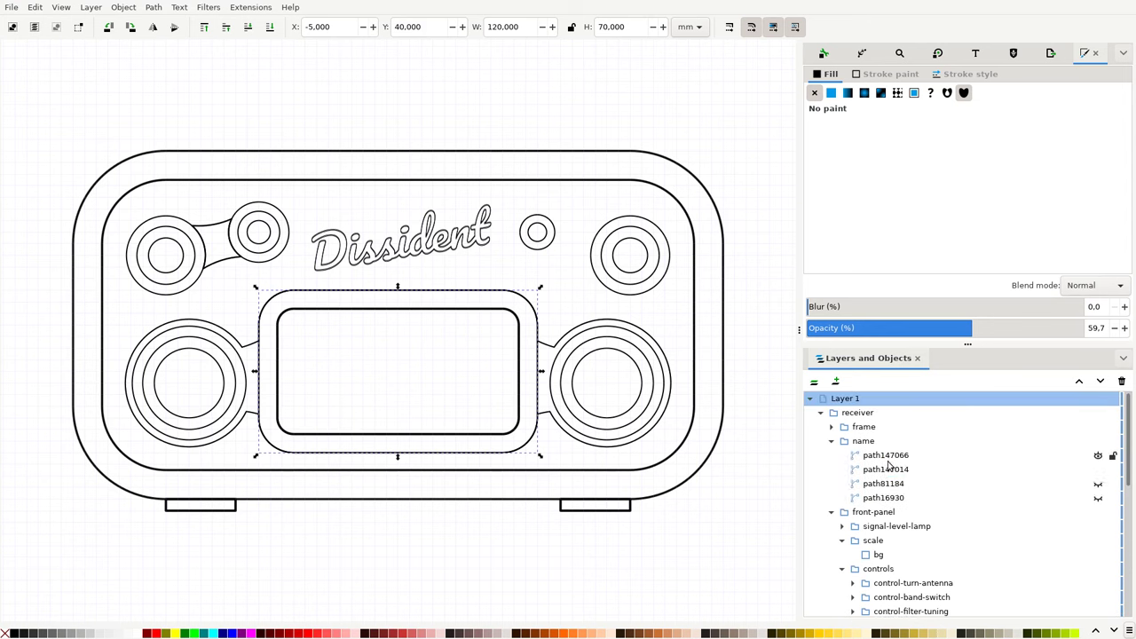
left_click(614, 554)
key("ctrl+a")
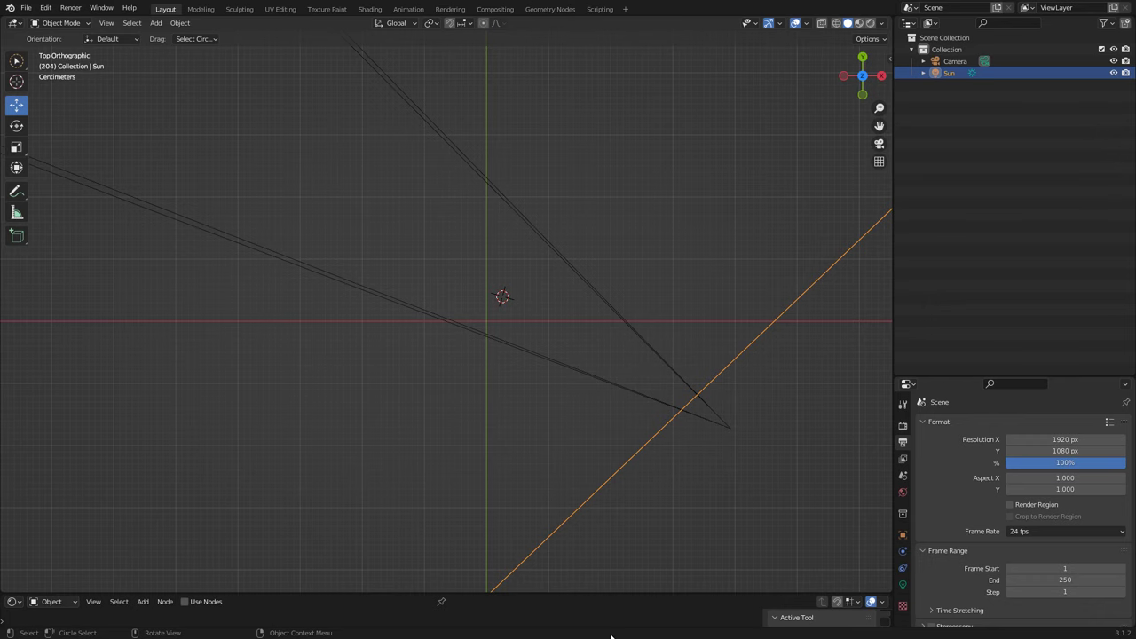
Step: Import receiver-v-body-curves.svg into Blender, rotate the curves 90° upright and move them into place
left_click(26, 8)
mouse_move(45, 167)
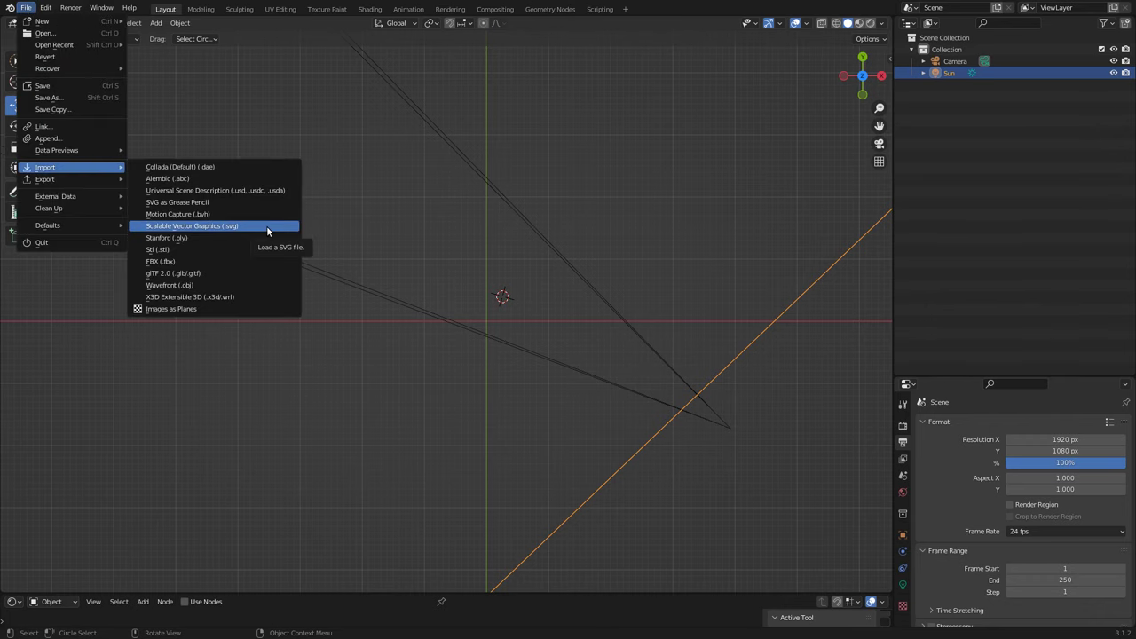
left_click(267, 226)
key("KP_3")
type("r90")
key("Return")
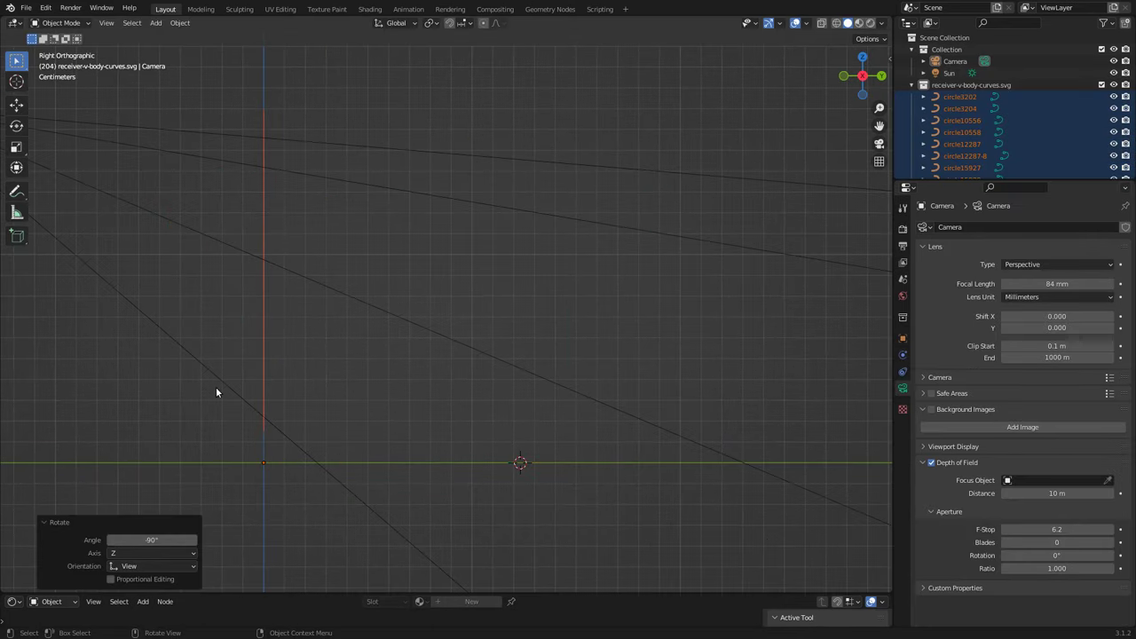
middle_click_drag(216, 392, 559, 514)
left_click_drag(151, 540, 178, 540)
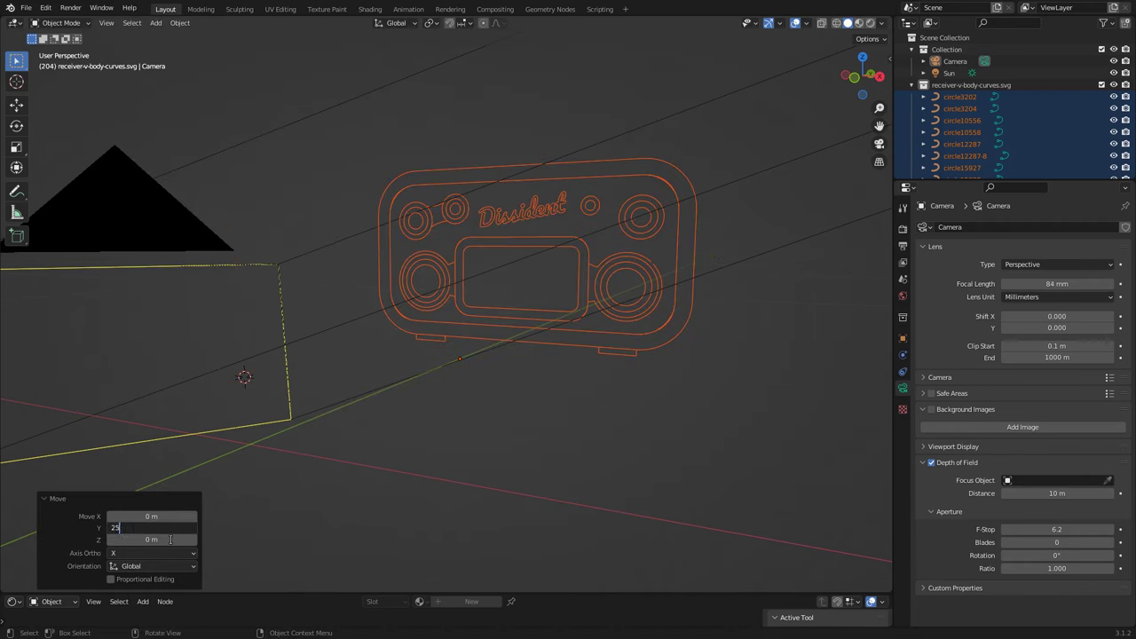
left_click(693, 314)
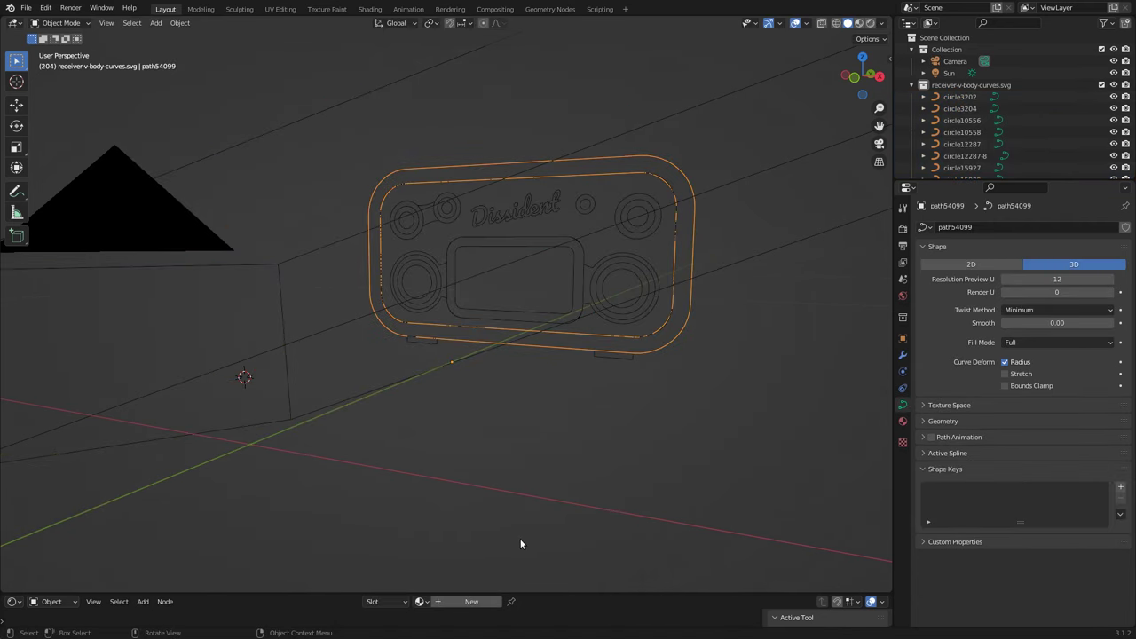
Step: Duplicate the outer outline curve and offset the copy -0.25 m along Y
key("shift+d")
key("y")
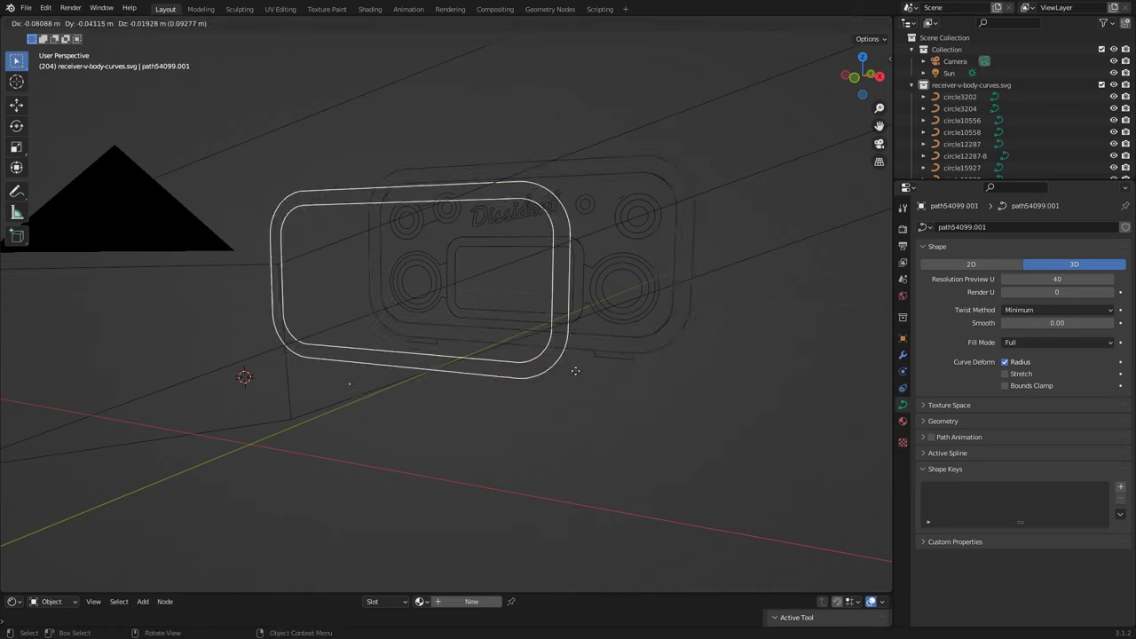
left_click(164, 530)
key("Return")
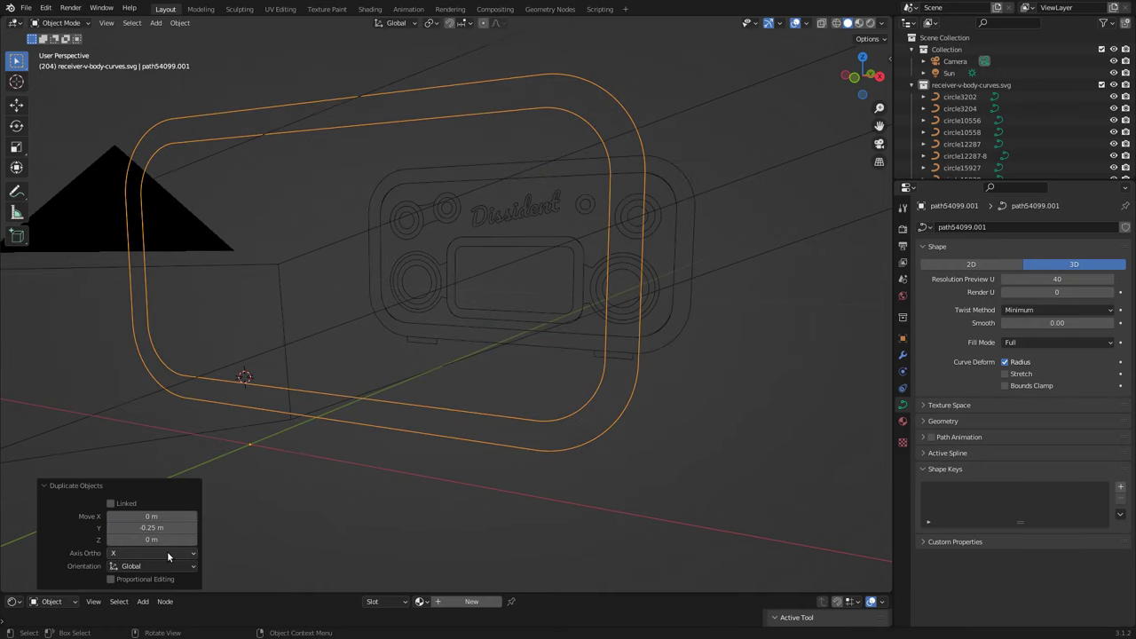
Step: Make the outline copy a filled 2D curve and convert it to a mesh
left_click(1000, 265)
left_click(1056, 342)
left_click(1035, 393)
right_click(495, 376)
left_click(575, 389)
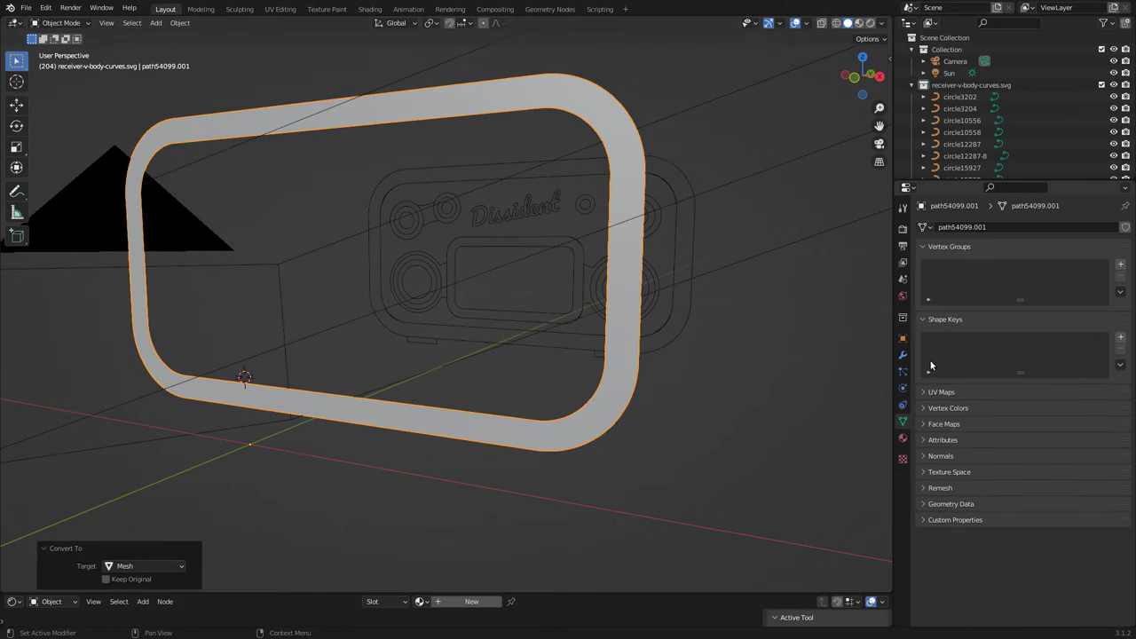
Step: Extrude the ring mesh backward into a deep casing instead of using Solidify
left_click(903, 356)
left_click(941, 227)
left_click(927, 434)
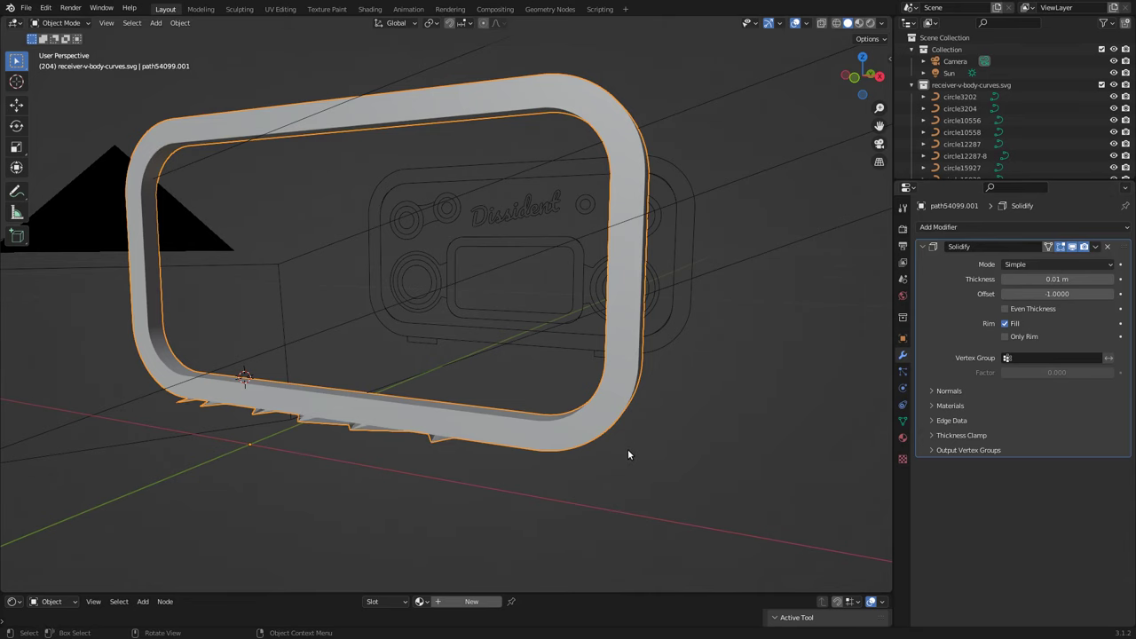
key("ctrl+z")
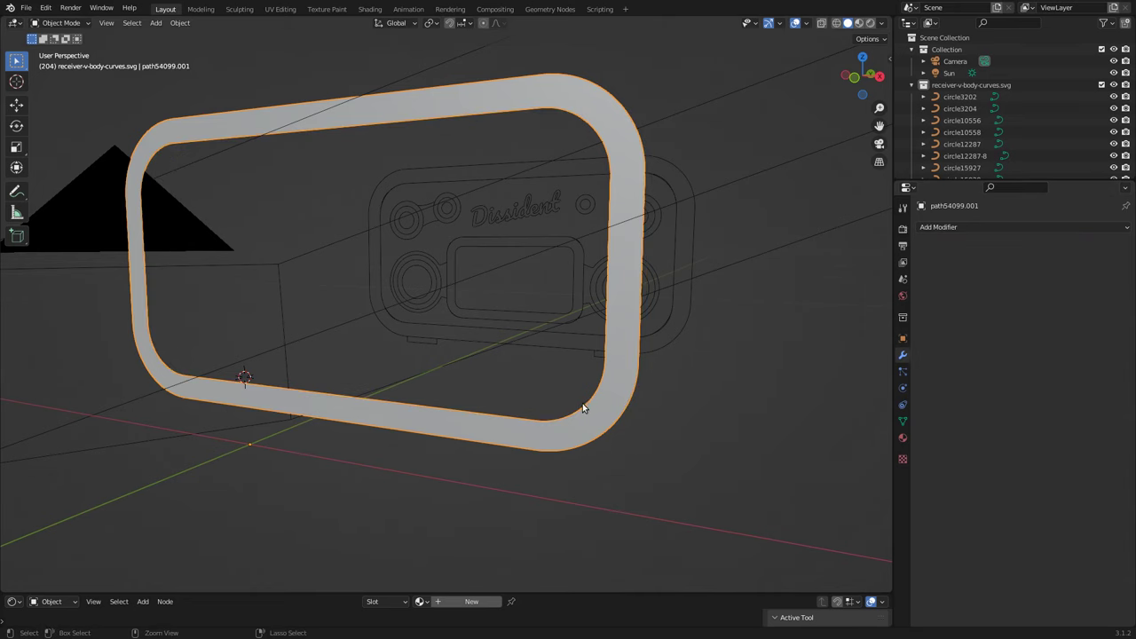
key("Tab")
key("e")
left_click(731, 337)
key("Tab")
Step: Assign the Wood - Dark material to the casing
mouse_move(160, 539)
middle_mouse_down()
mouse_move(714, 303)
mouse_move(298, 295)
mouse_move(612, 268)
mouse_move(583, 352)
middle_mouse_up()
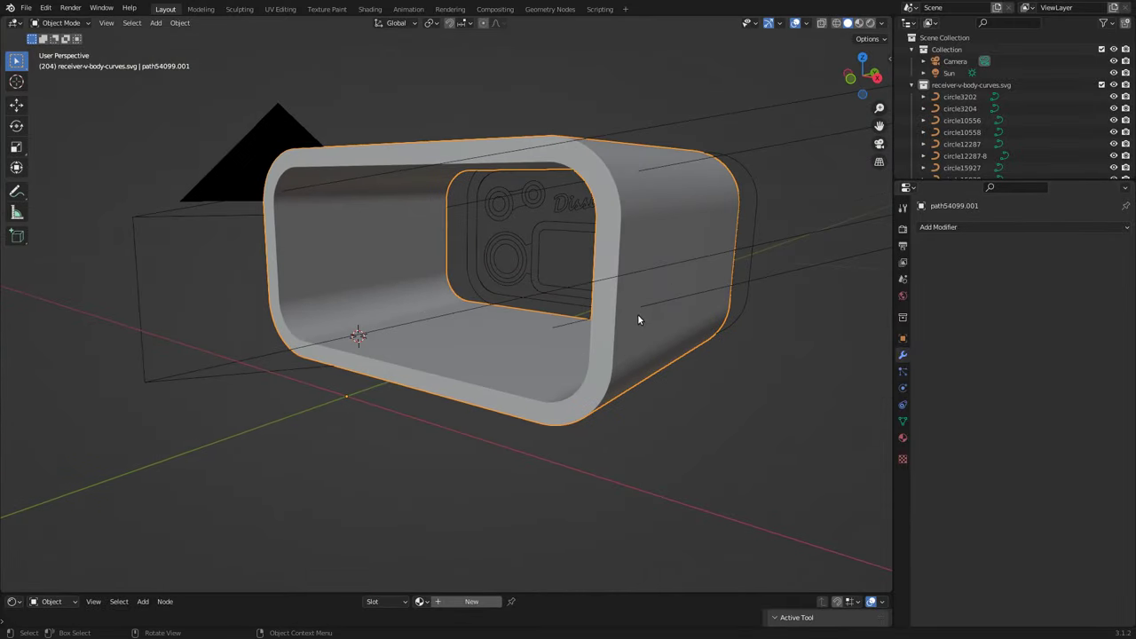
scroll(638, 319, "up", 2)
left_click(903, 438)
left_click(1021, 277)
left_click(924, 277)
left_click(963, 388)
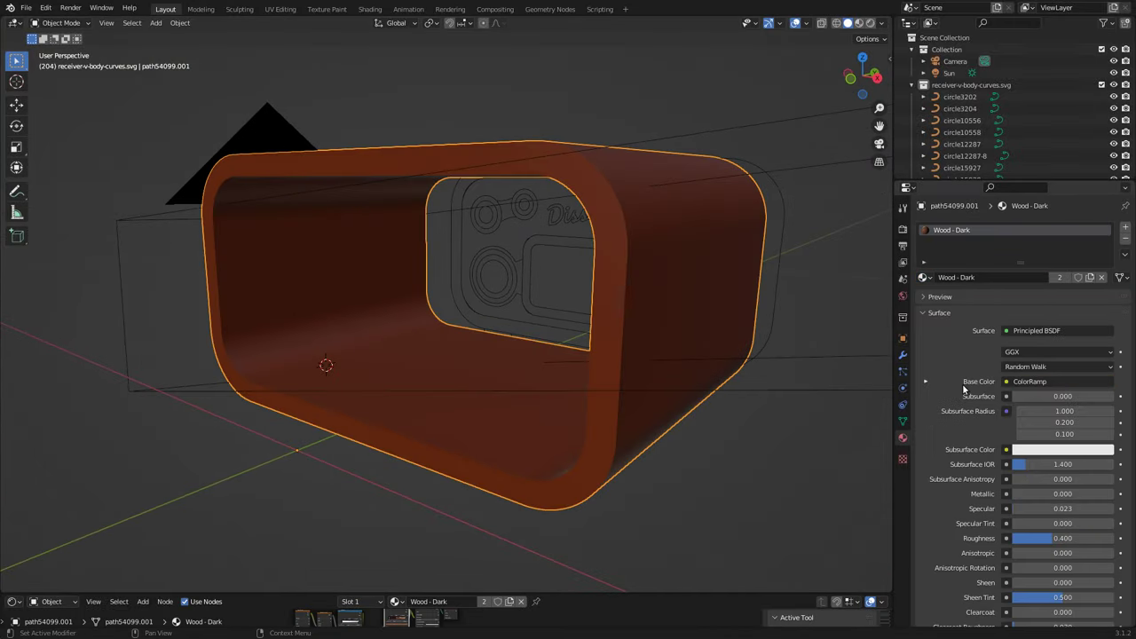
Step: Preview the wooden casing, return to solid shading, and save dissident-receiver.blend
key("z")
key("2")
key("z")
key("6")
key("ctrl+s")
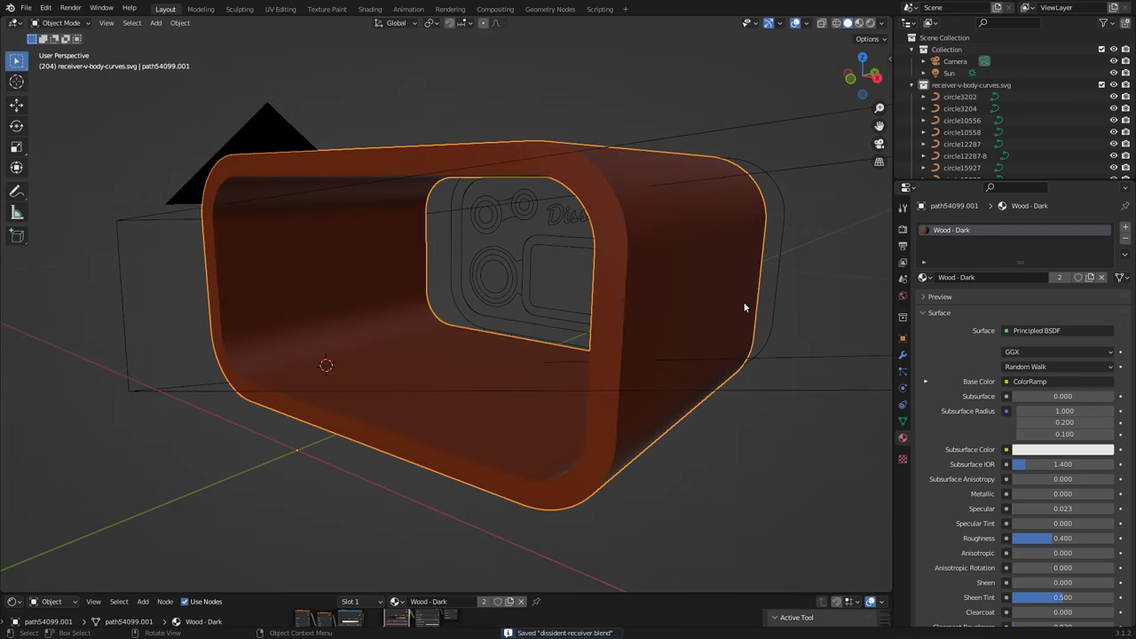
Step: Duplicate the inner outline rect11453-0 and offset the copy -0.3 m along Y
left_click(510, 323)
left_click(903, 404)
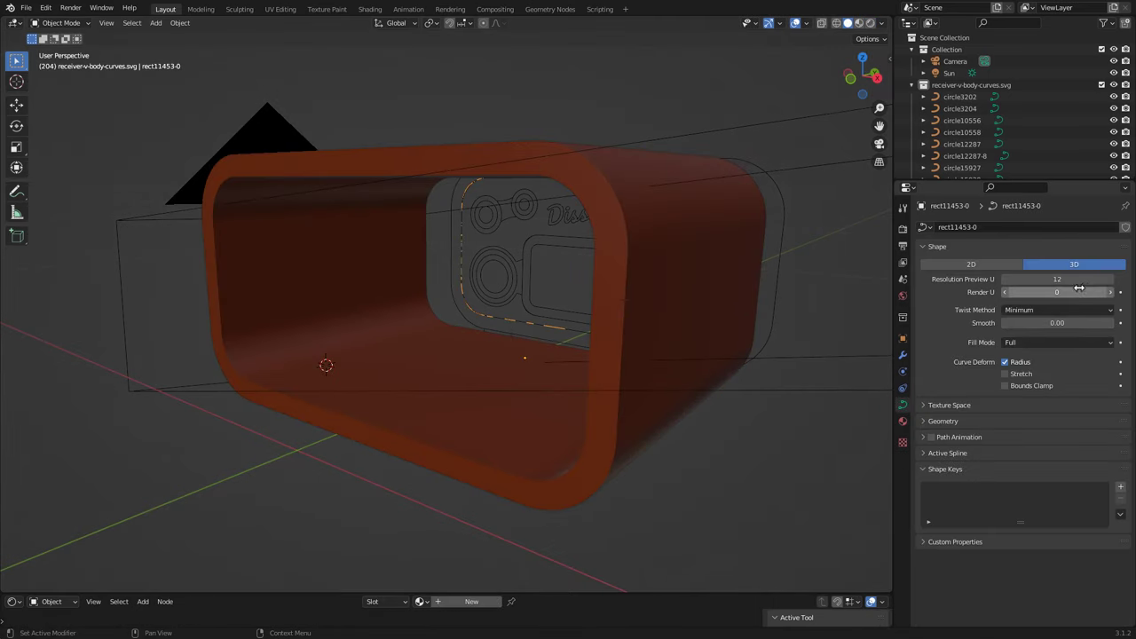
key("shift+d")
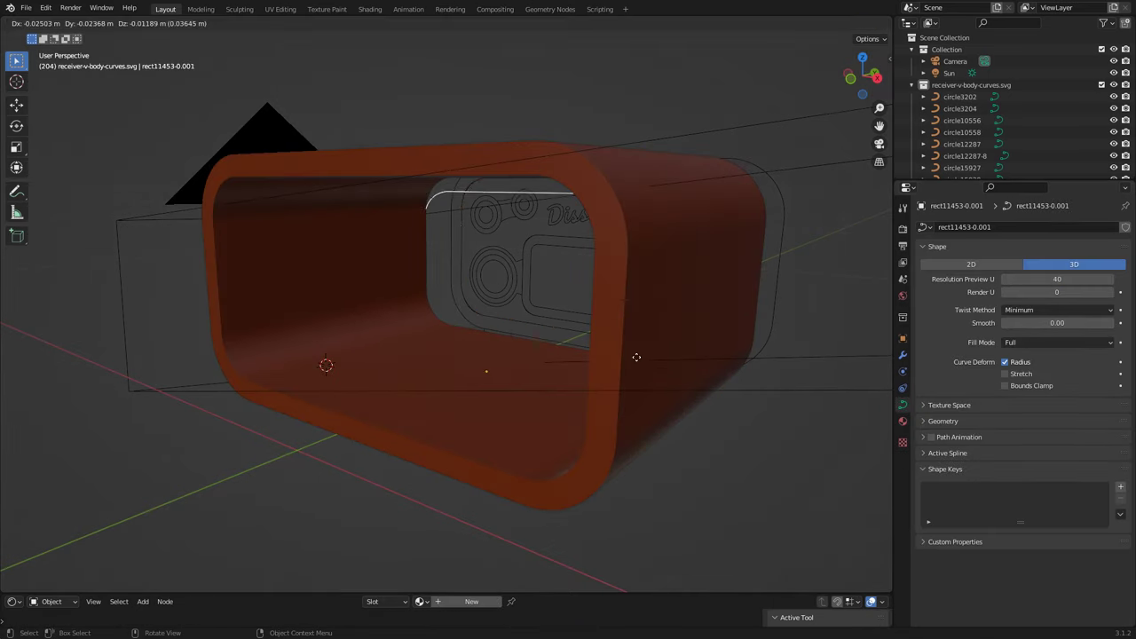
left_click(358, 513)
key("Return")
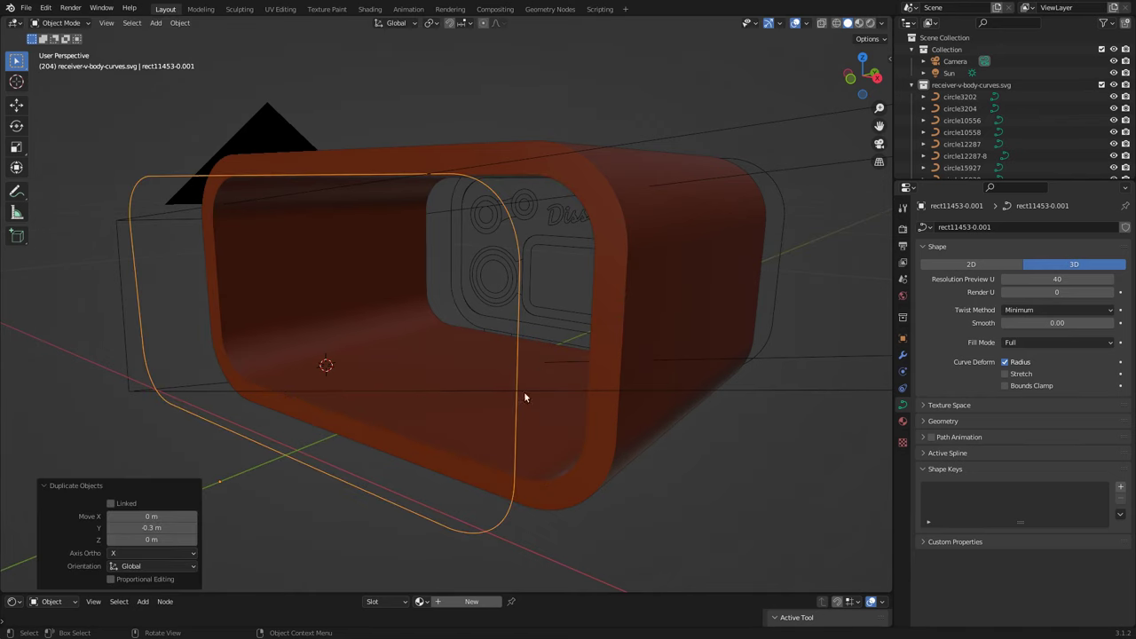
Step: Convert the copy to a mesh, fill it with a face, and add a 0.006 m Solidify
right_click(489, 380)
left_click(551, 382)
key("Tab")
key("f")
key("Tab")
left_click(903, 354)
left_click(1021, 226)
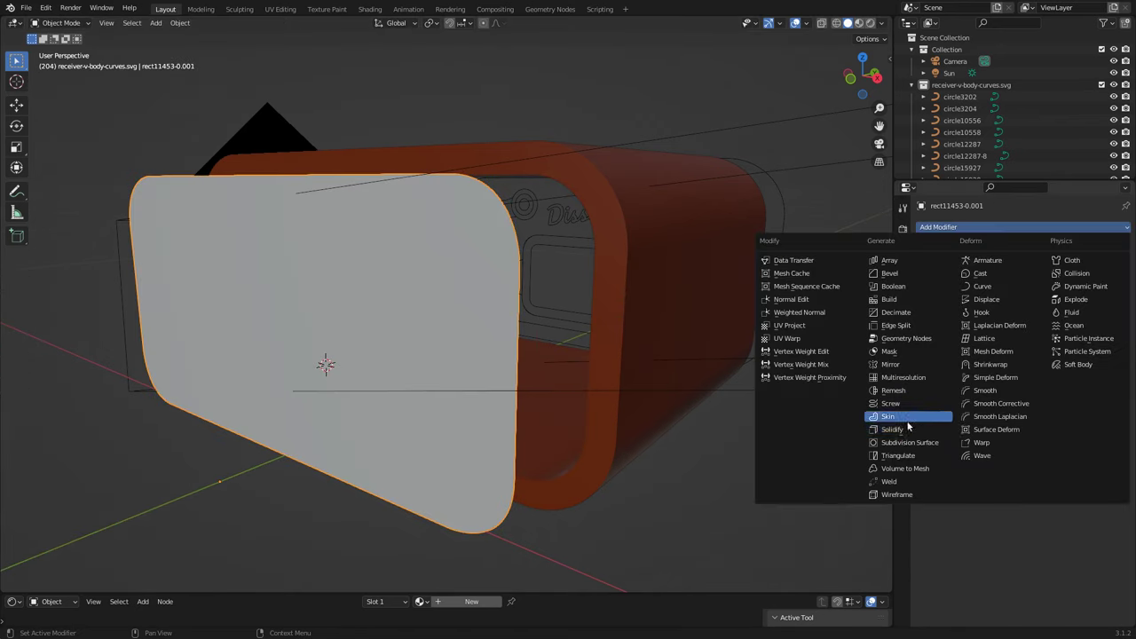
left_click(843, 413)
left_click_drag(1057, 278, 1039, 279)
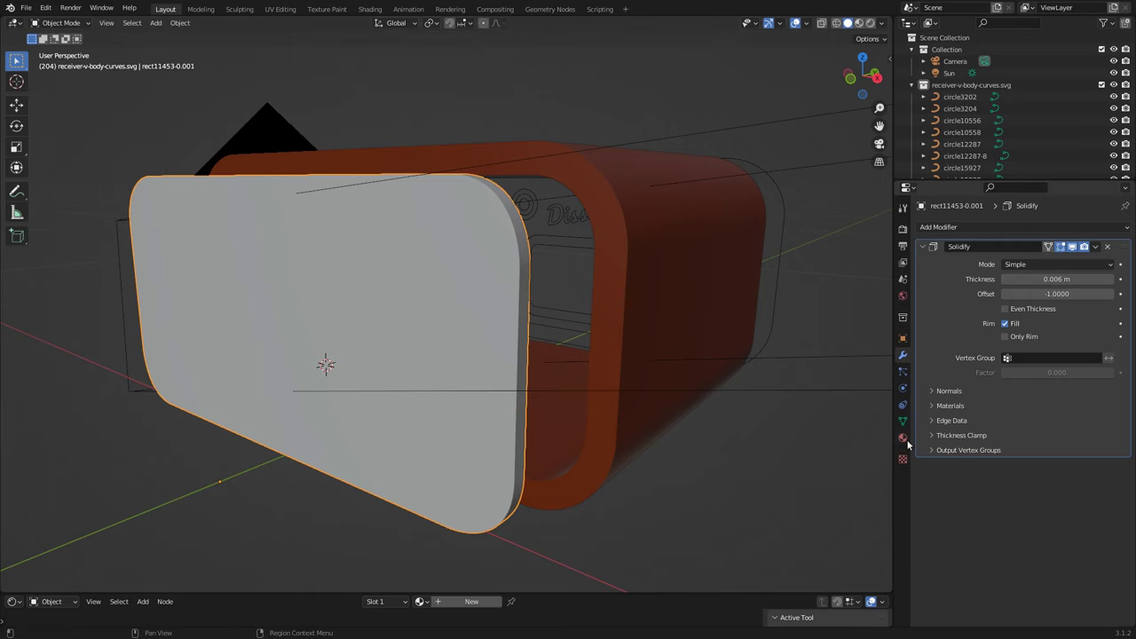
Step: Give the panel a new dark blue material, Material.006
left_click(903, 438)
left_click(1021, 276)
left_click(1063, 381)
left_click(1072, 216)
left_click_drag(1105, 222, 1105, 286)
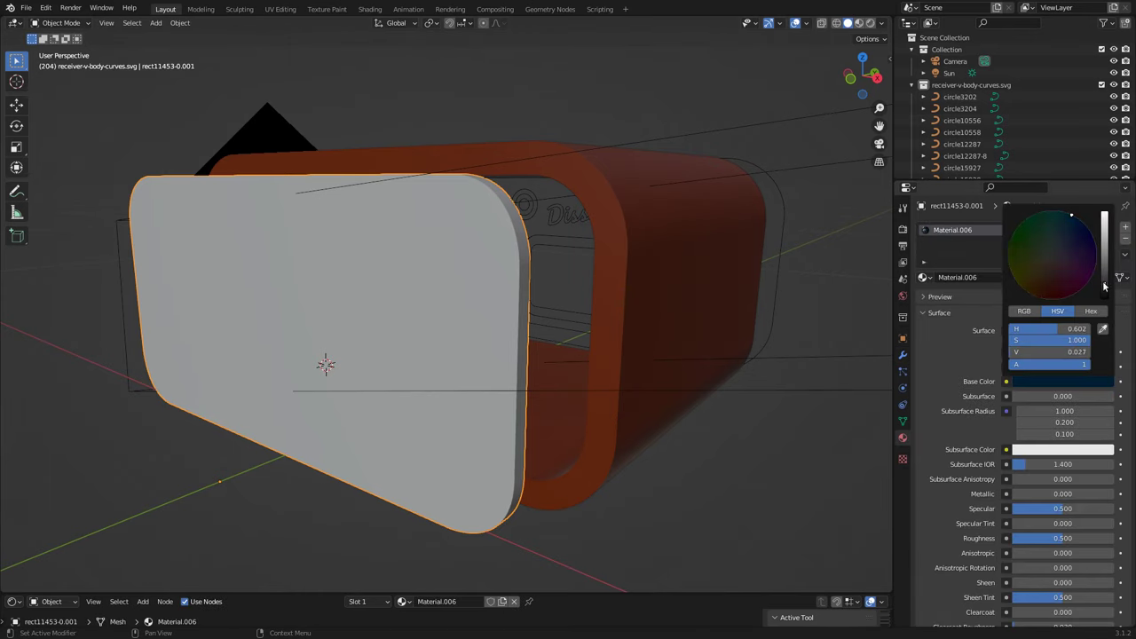
Step: Move the panel 0.06 m along Y into the casing, viewed from the side in X-ray
key("KP_1")
key("KP_3")
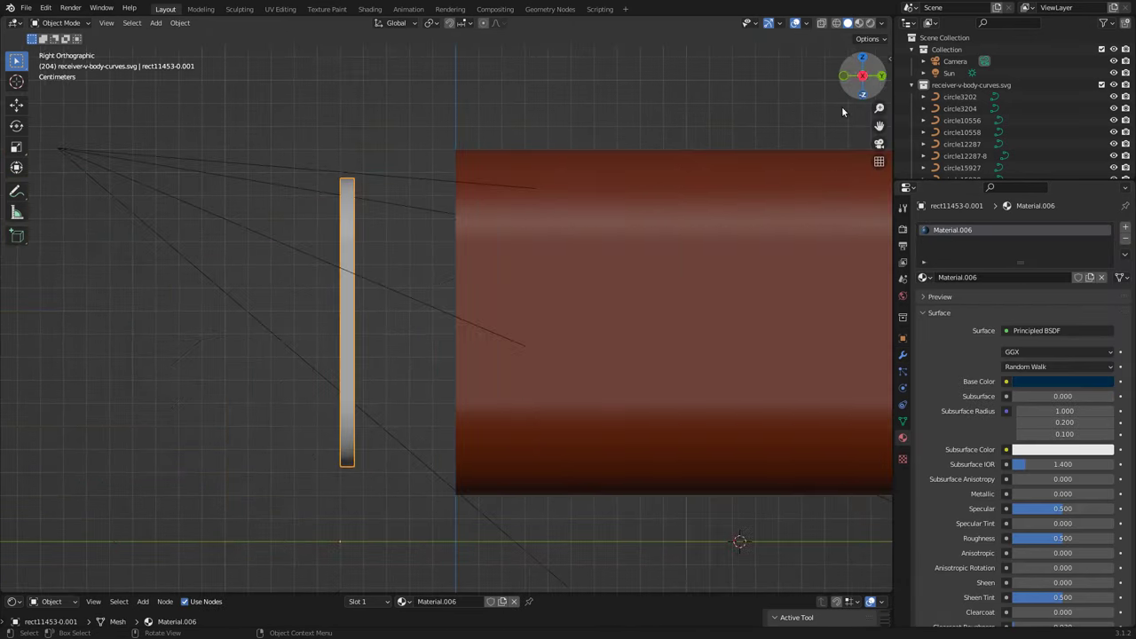
key("alt+z")
key("g")
key("y")
left_click(151, 527)
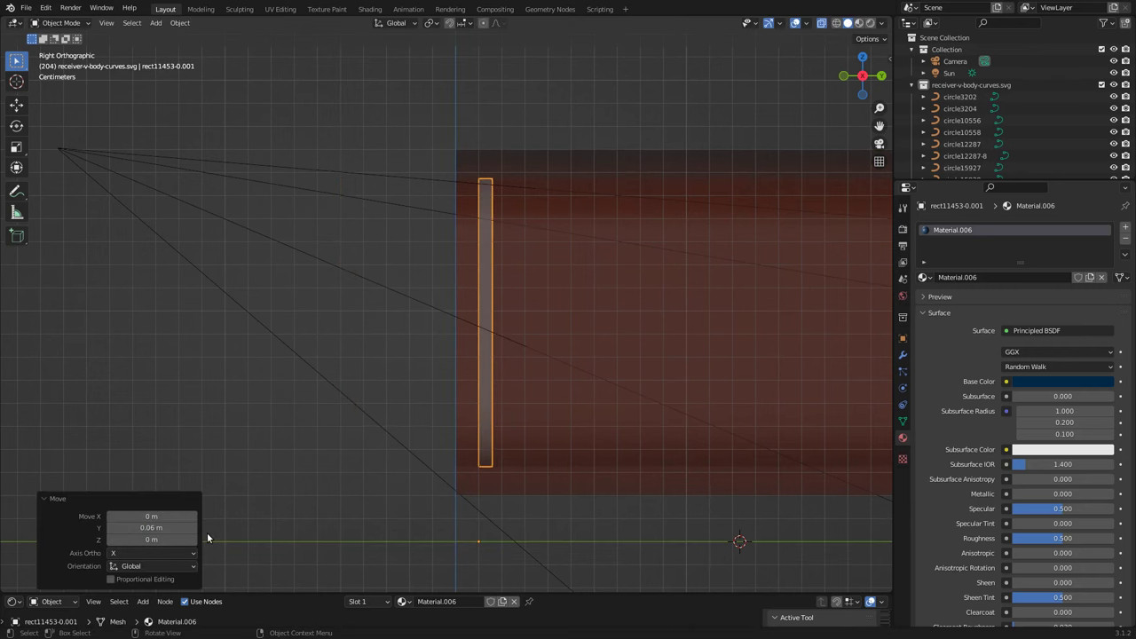
Step: Check the panel in a rendered preview, then select a speaker circle outline
mouse_move(206, 532)
middle_mouse_down()
mouse_move(337, 398)
mouse_move(769, 520)
middle_mouse_up()
left_click(870, 23)
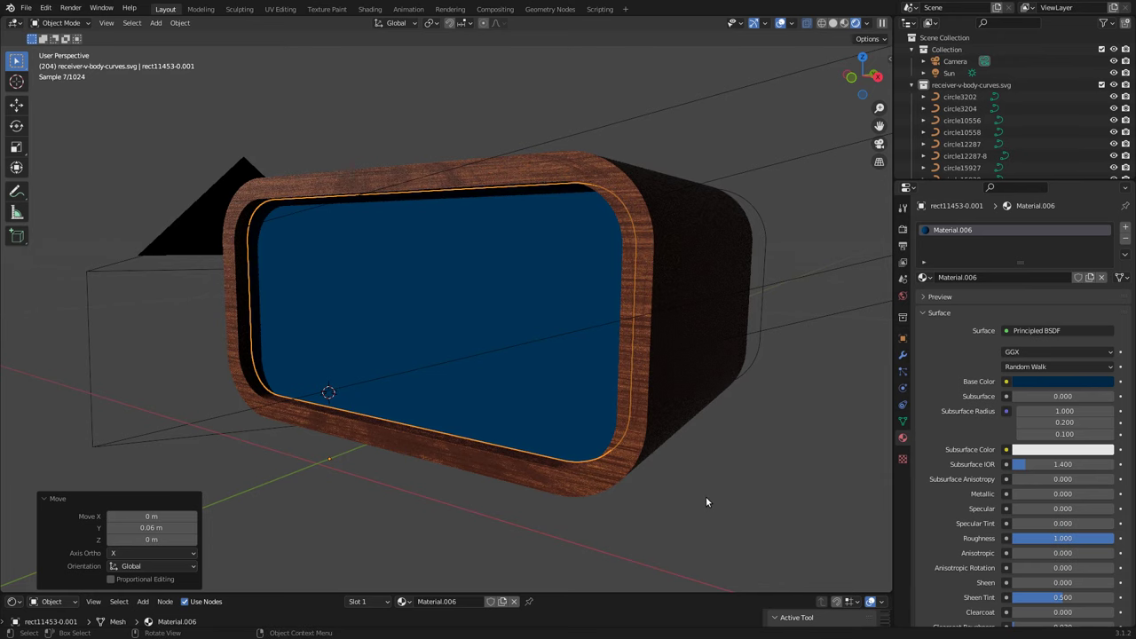
key("z")
middle_click_drag(784, 328, 573, 331)
left_click(573, 332)
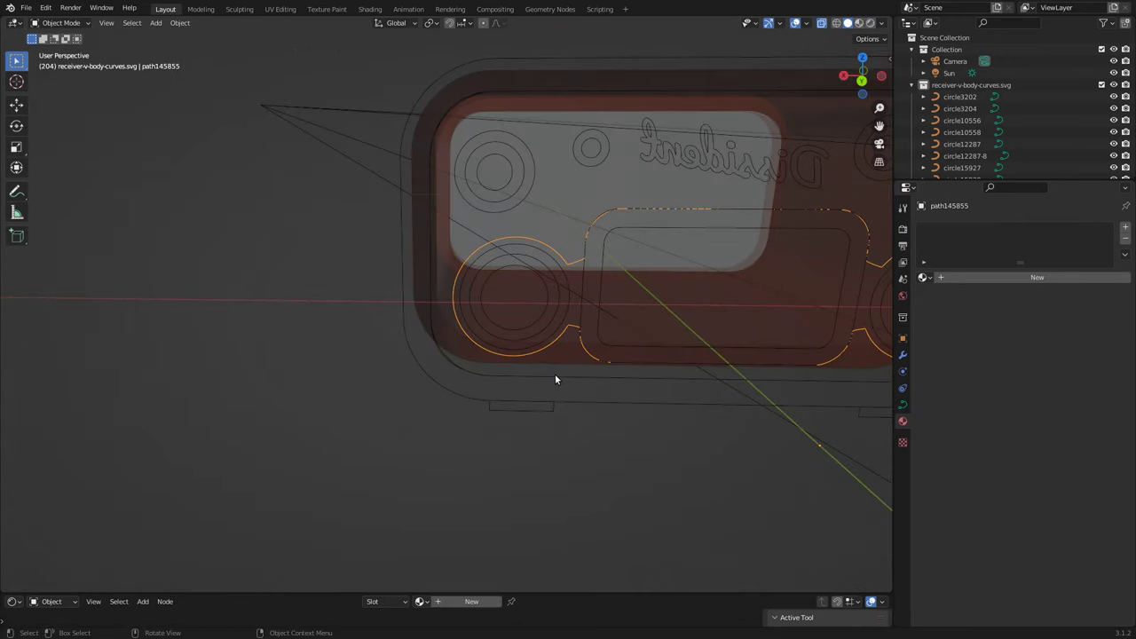
Step: Duplicate the front panel outline curve and place the copy 0.3 m in front along Y
key("shift+d")
key("Escape")
left_click(598, 325)
key("shift+d")
key("y")
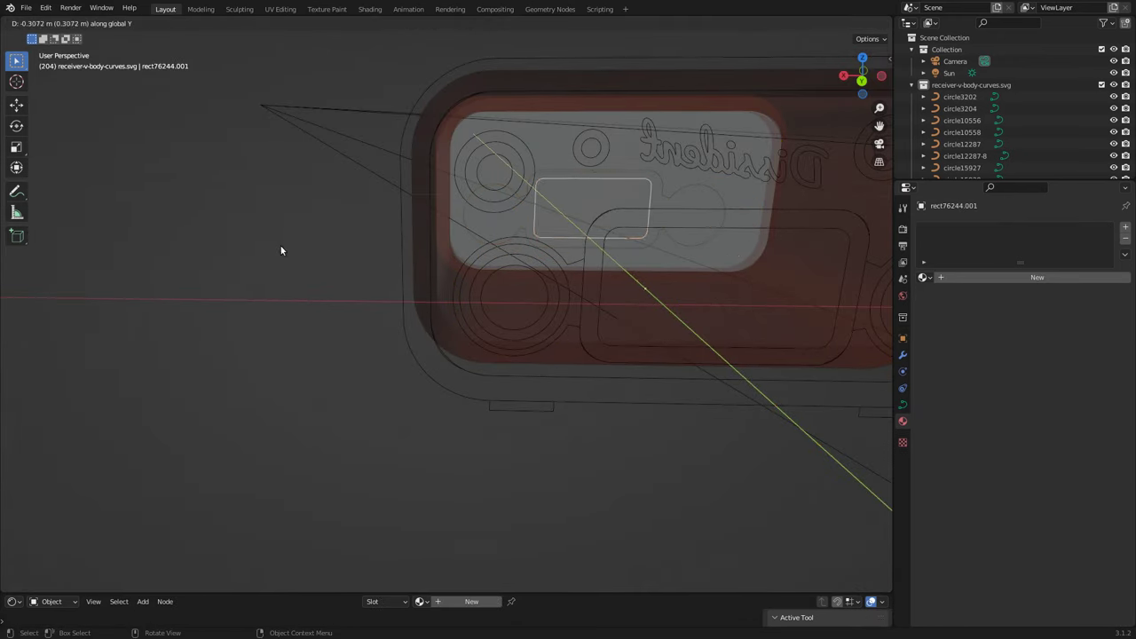
left_click(281, 250)
mouse_move(281, 251)
middle_mouse_down()
mouse_move(350, 282)
mouse_move(174, 276)
middle_mouse_up()
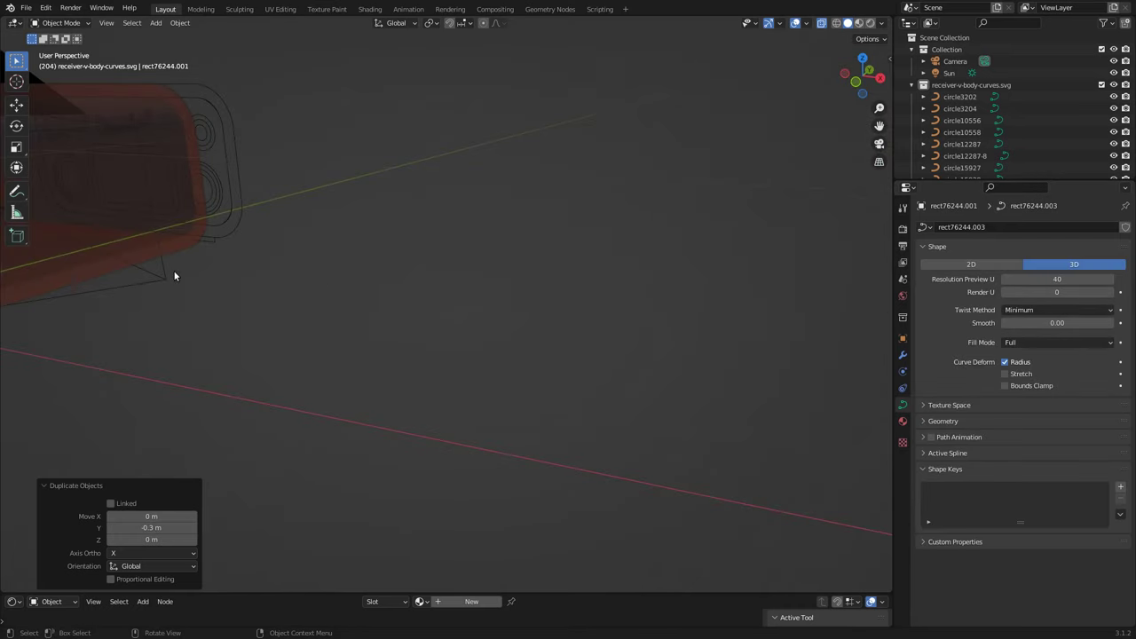
Step: Add the inner window outline and convert both curves into one mesh
right_click(281, 249)
left_click(282, 250, "shift")
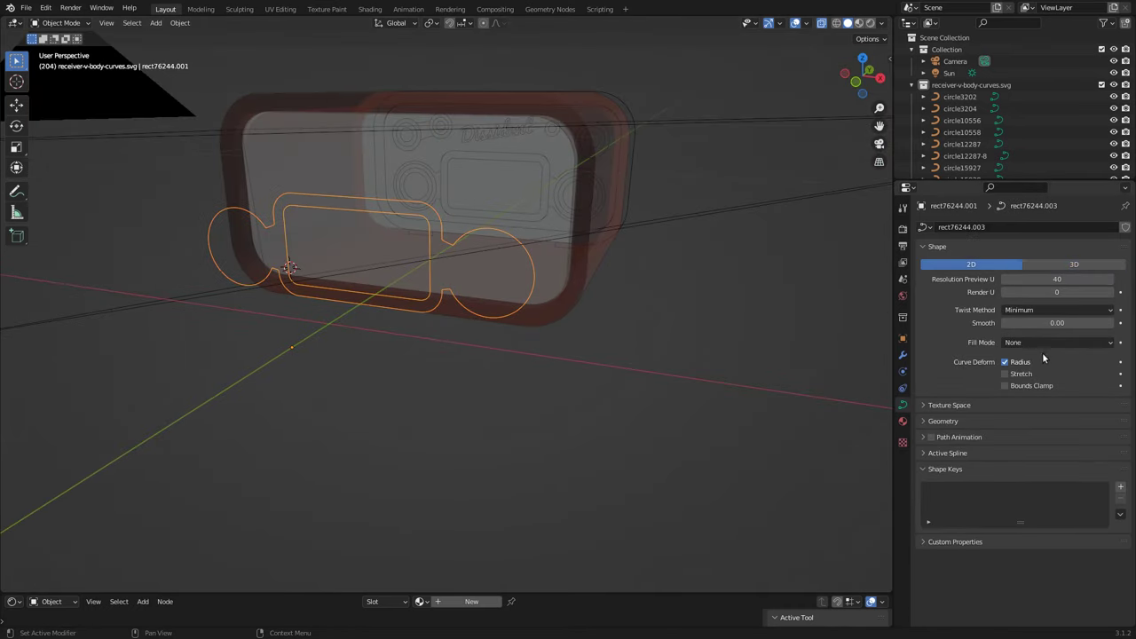
right_click(461, 347)
left_click(549, 359)
key("Tab")
key("a")
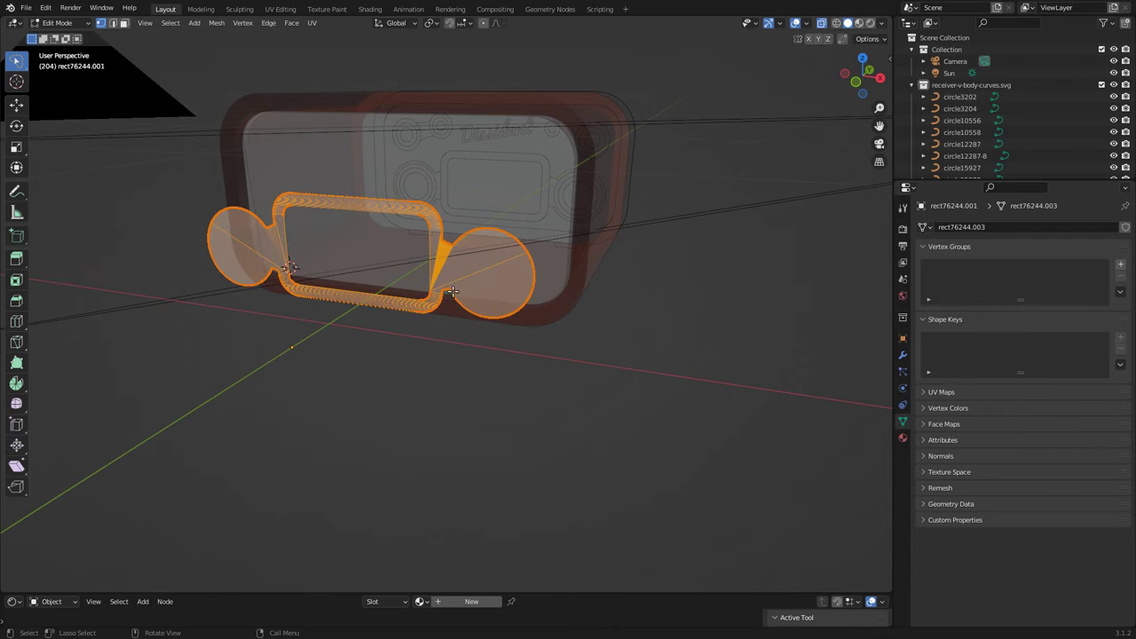
key("KP_Decimal")
Step: Extrude the bezel outline 0.006 m along Y
key("e")
key("y")
left_click(478, 363)
left_click(149, 527)
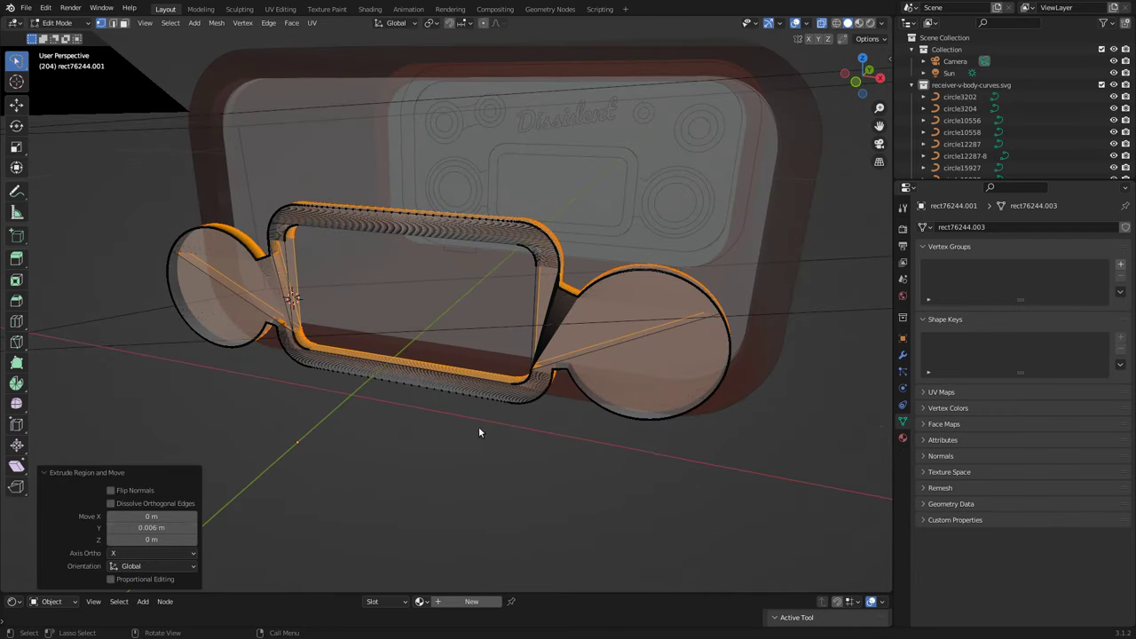
key("Tab")
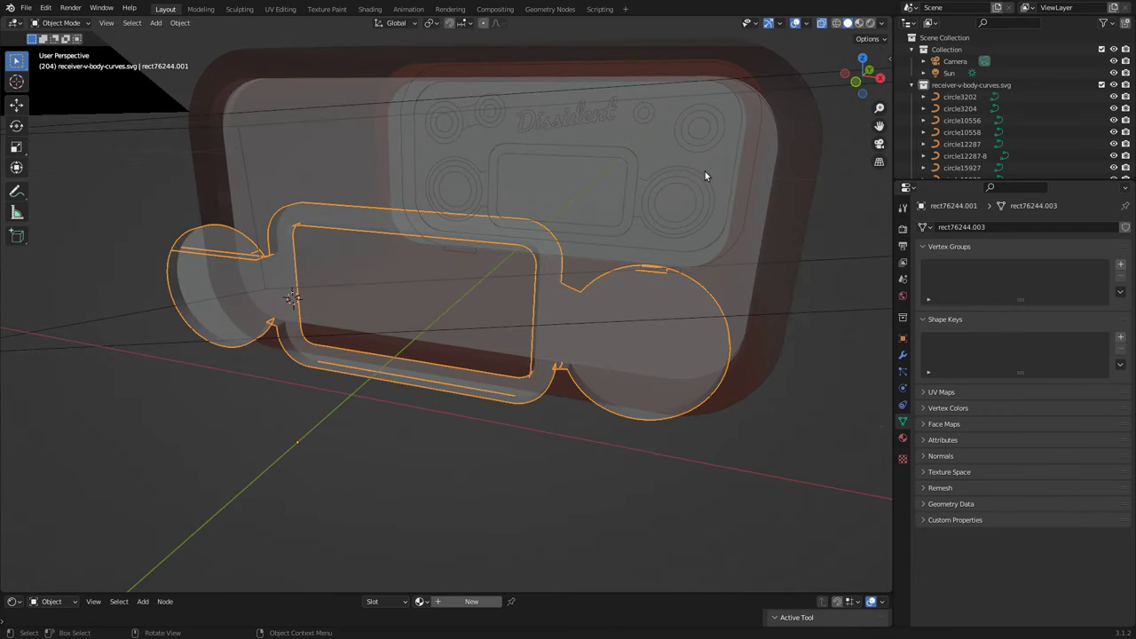
Step: Apply the Wood - Dark material to the bezel
key("z")
left_click(903, 437)
left_click(923, 277)
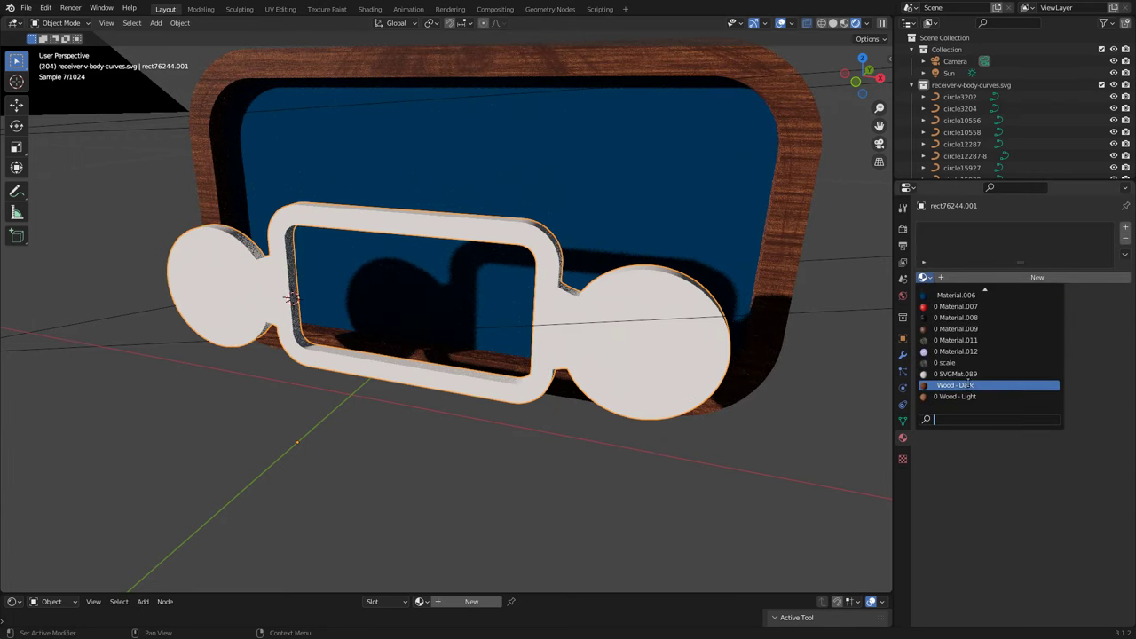
left_click(958, 383)
Step: Position the bezel at a Y offset of 0.054 m on the blue panel
key("shift+z")
mouse_move(717, 153)
middle_mouse_down()
mouse_move(688, 347)
mouse_move(496, 399)
middle_mouse_up()
key("KP_3")
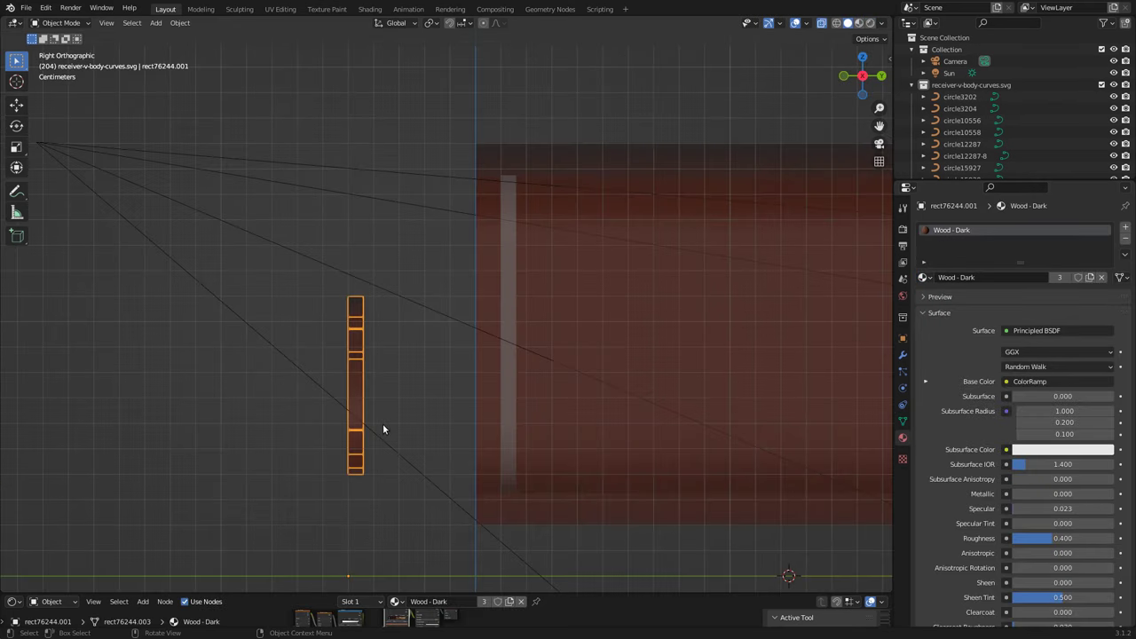
key("g")
left_click(514, 418)
scroll(557, 376, "up", 3)
left_click(190, 528)
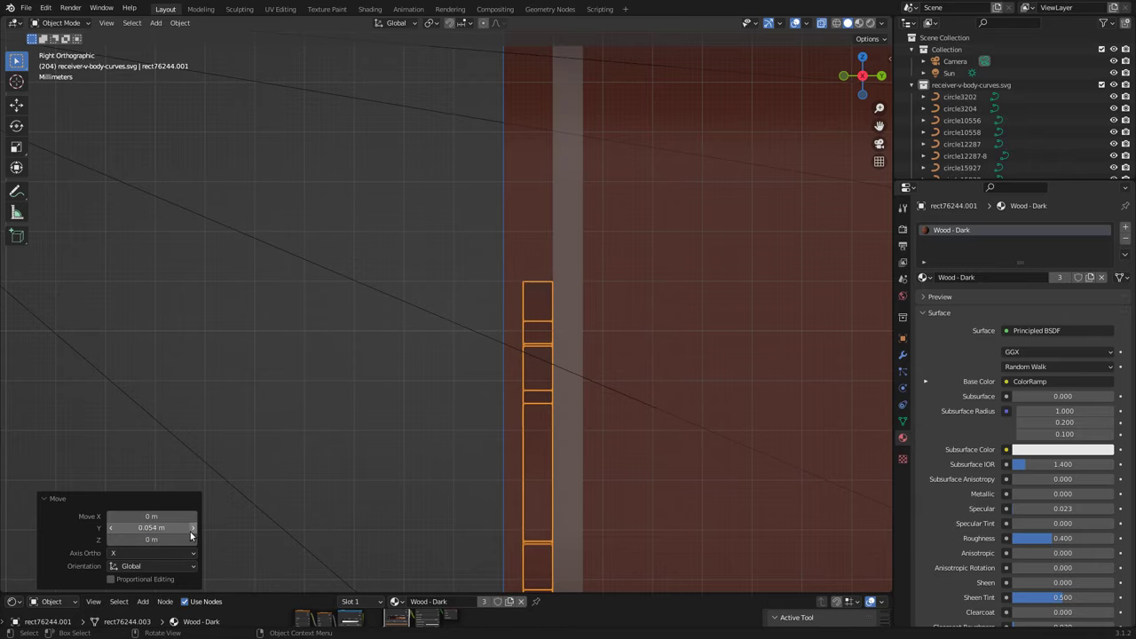
Step: Orbit around the radio to check the bezel in rendered shading
mouse_move(373, 444)
middle_mouse_down()
mouse_move(479, 392)
mouse_move(492, 344)
middle_mouse_up()
key("shift+z")
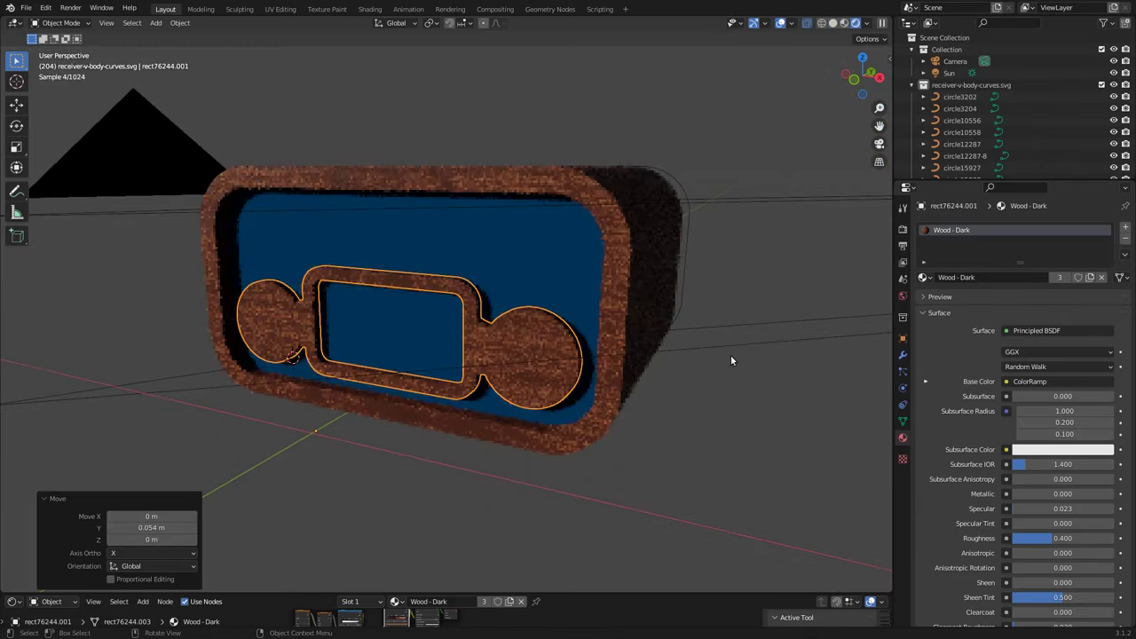
mouse_move(537, 574)
middle_mouse_down()
mouse_move(719, 269)
mouse_move(539, 337)
middle_mouse_up()
key("shift+z")
Step: Duplicate the dial window outline curve and move the copy 30 cm forward along Y
scroll(441, 419, "up", 5)
left_click(441, 419)
key("shift+d")
type("y-30")
key("Return")
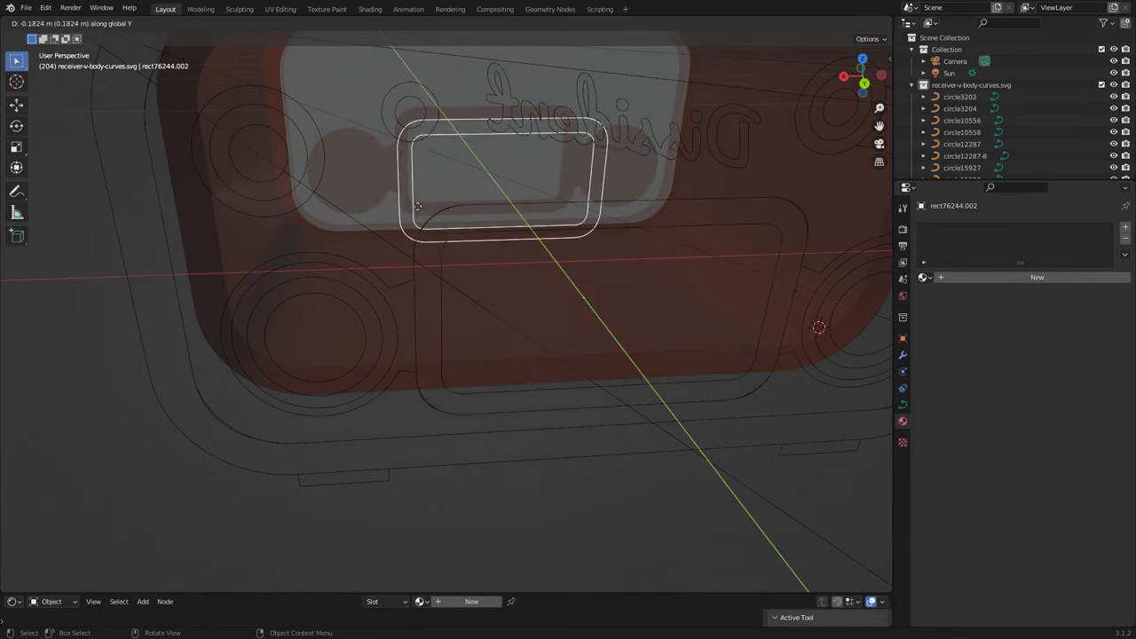
double_click(151, 528)
Step: Make the copied frame curve flat 2D with Fill Mode set to Both
middle_click_drag(150, 551, 410, 380)
scroll(426, 383, "down", 3)
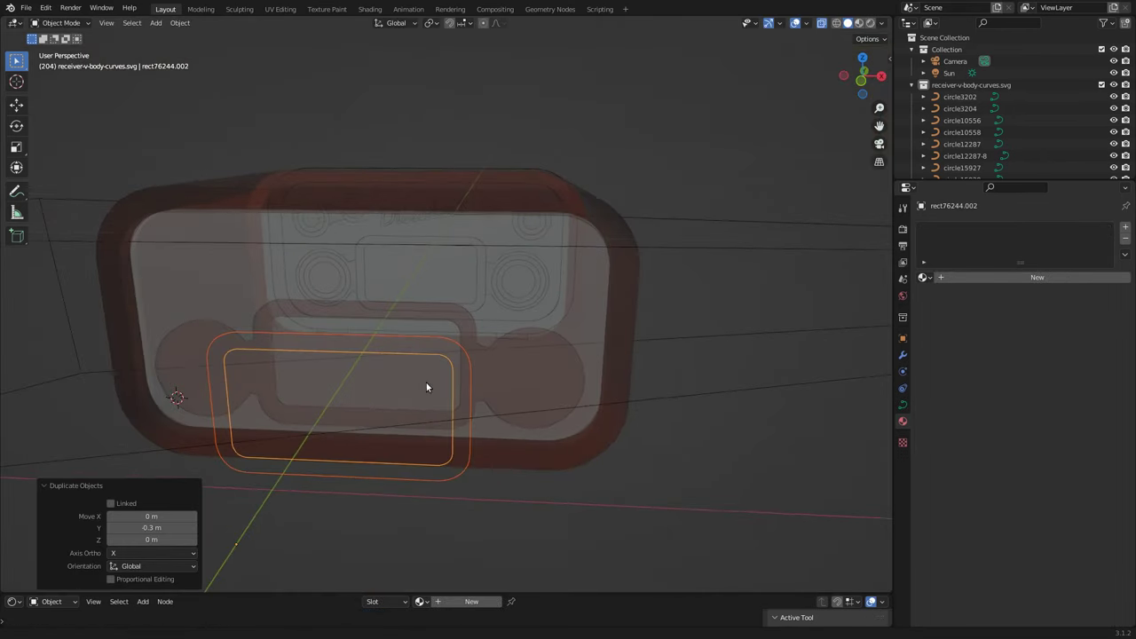
right_click(400, 409)
left_click(903, 404)
left_click(1054, 279)
left_click(971, 264)
left_click(1059, 341)
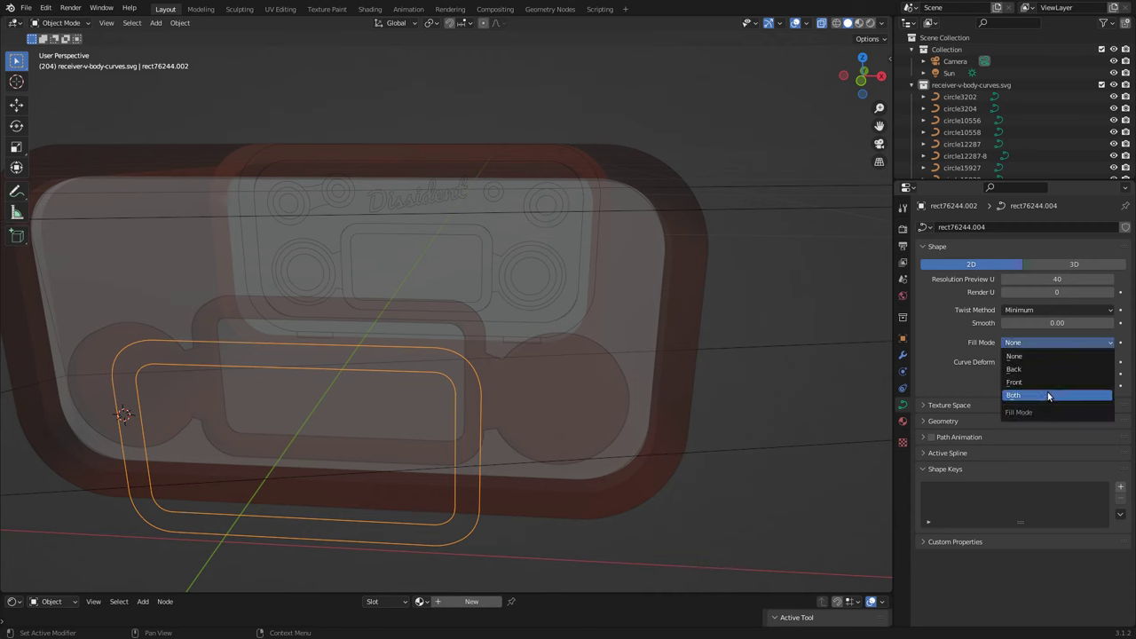
left_click(1030, 394)
Step: Convert the frame curve to a mesh and thicken it with a 6 mm Solidify modifier
right_click(431, 450)
left_click(537, 461)
left_click(903, 354)
left_click(938, 226)
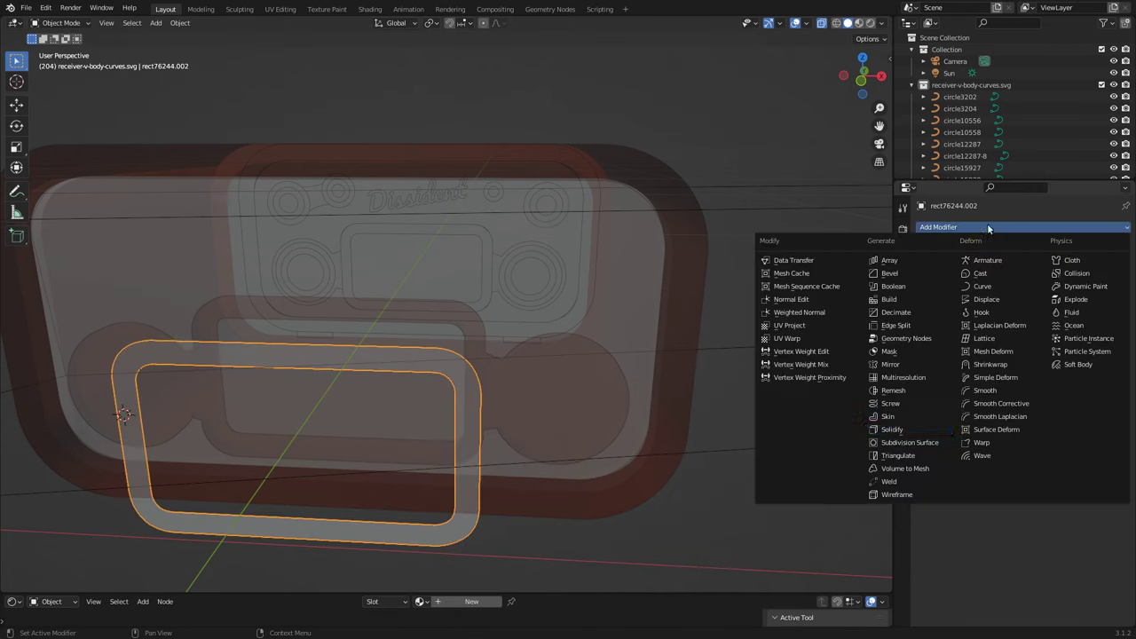
left_click(888, 467)
key("Return")
Step: Assign the Wood - Light material to the frame
left_click(903, 437)
left_click(925, 274)
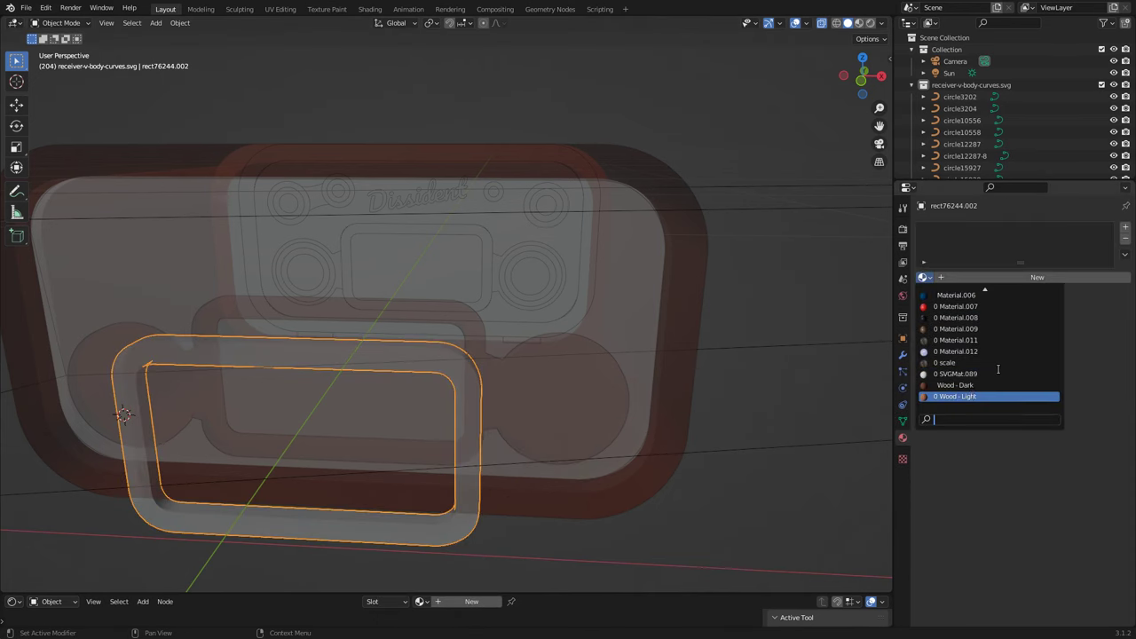
left_click(968, 395)
Step: Move the frame 0.048 m along Y onto the radio front and preview it rendered
key("KP_3")
scroll(351, 436, "up", 4)
key("g")
key("Return")
left_click(156, 528)
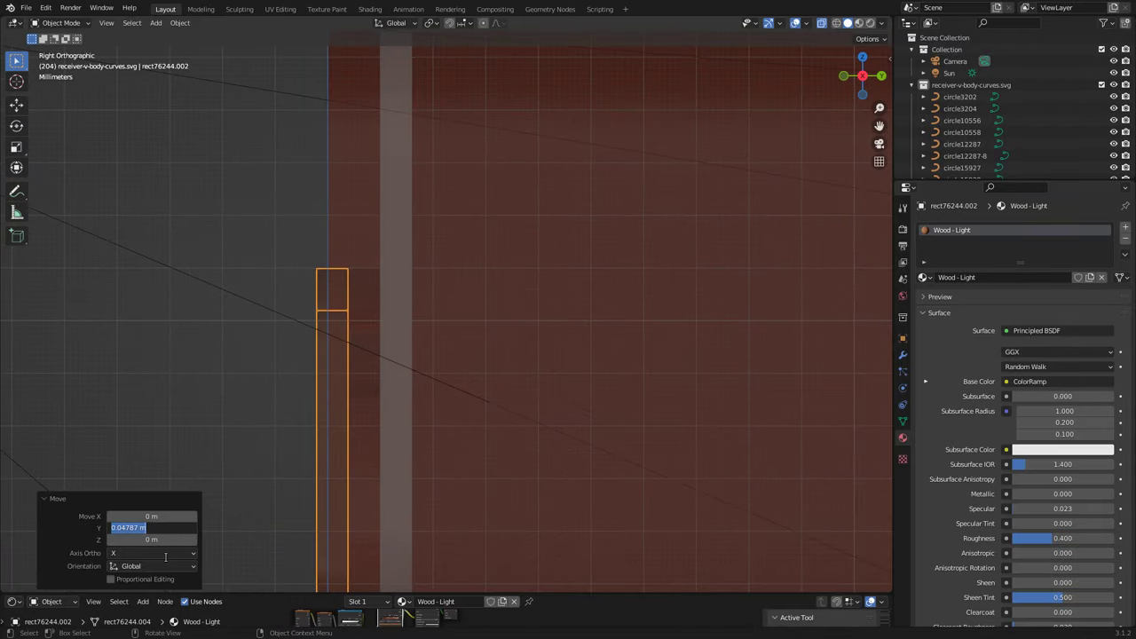
scroll(444, 355, "down", 5)
middle_click_drag(444, 355, 533, 337)
left_click(870, 23)
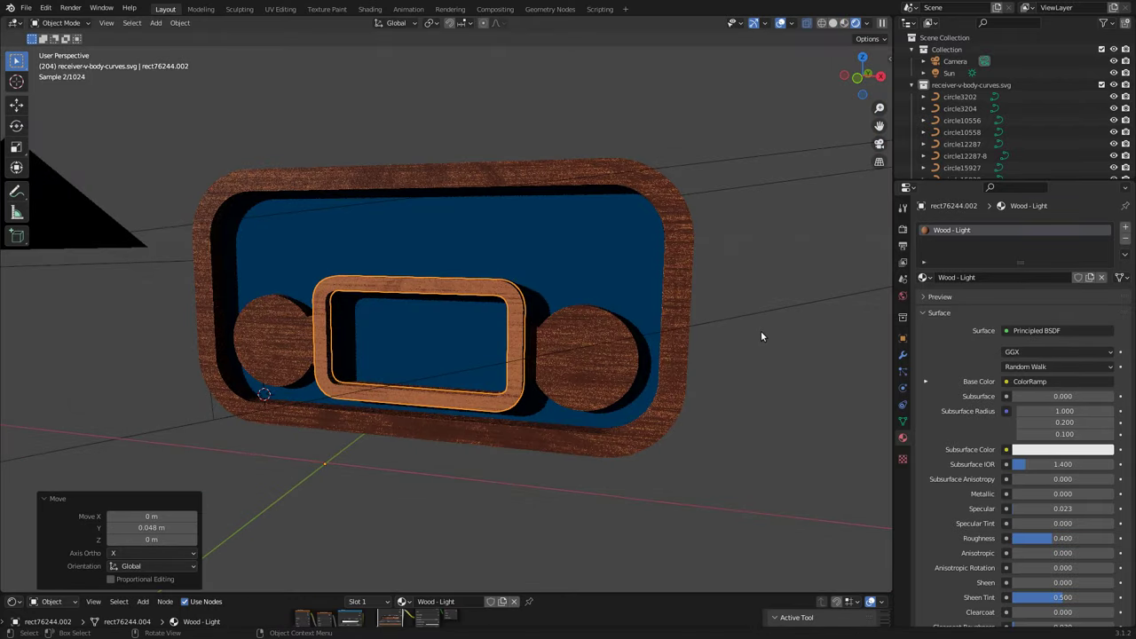
left_click(833, 23)
Step: Set the back plate's viewport display colour to dark blue
left_click(622, 231)
scroll(1021, 400, "down", 10)
left_click(1056, 549)
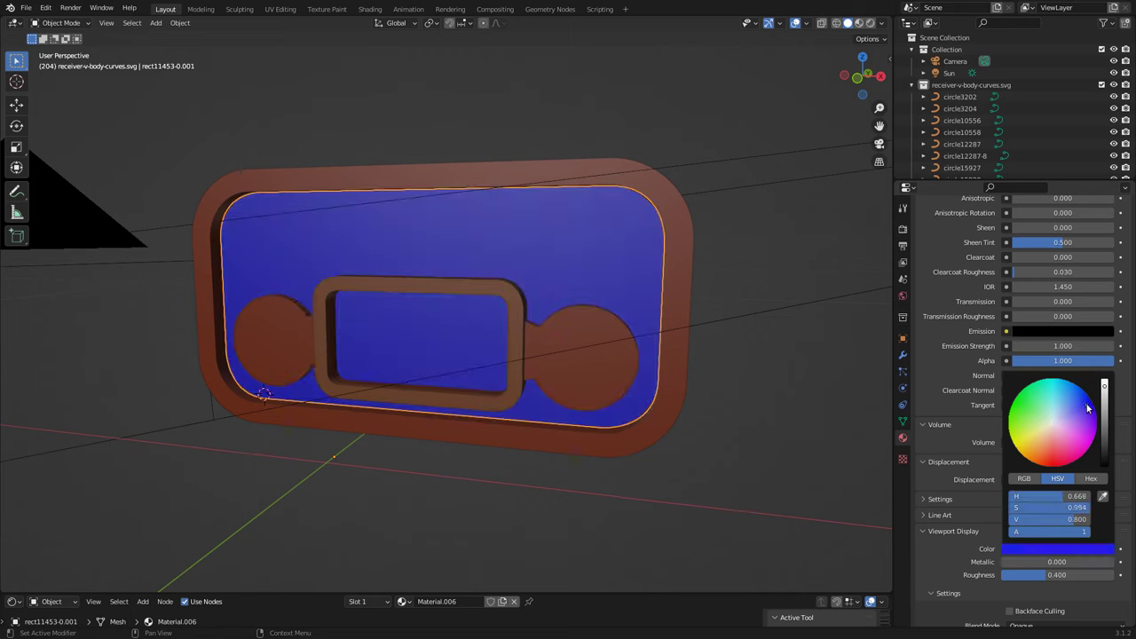
left_click_drag(1057, 418, 1085, 401)
scroll(757, 480, "down", 4)
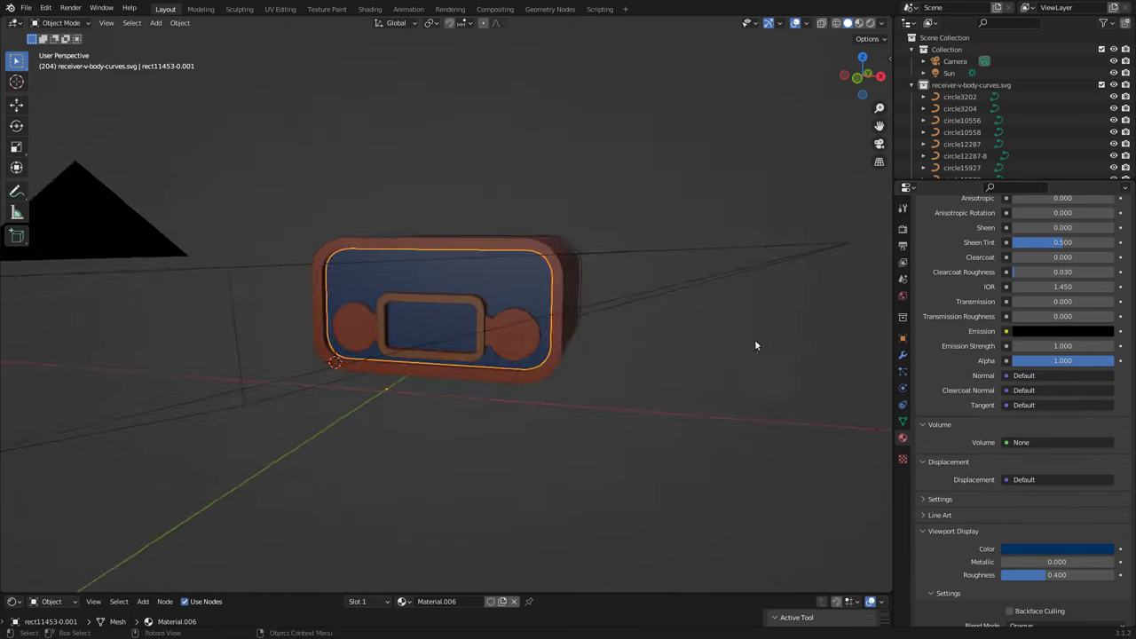
Step: Orbit to a new angle and select a circle outline on the back
middle_click_drag(755, 339, 486, 325)
scroll(487, 325, "up", 4)
left_click(605, 102)
Step: Duplicate the circle outline and offset the copy -30 along Y
key("shift+d")
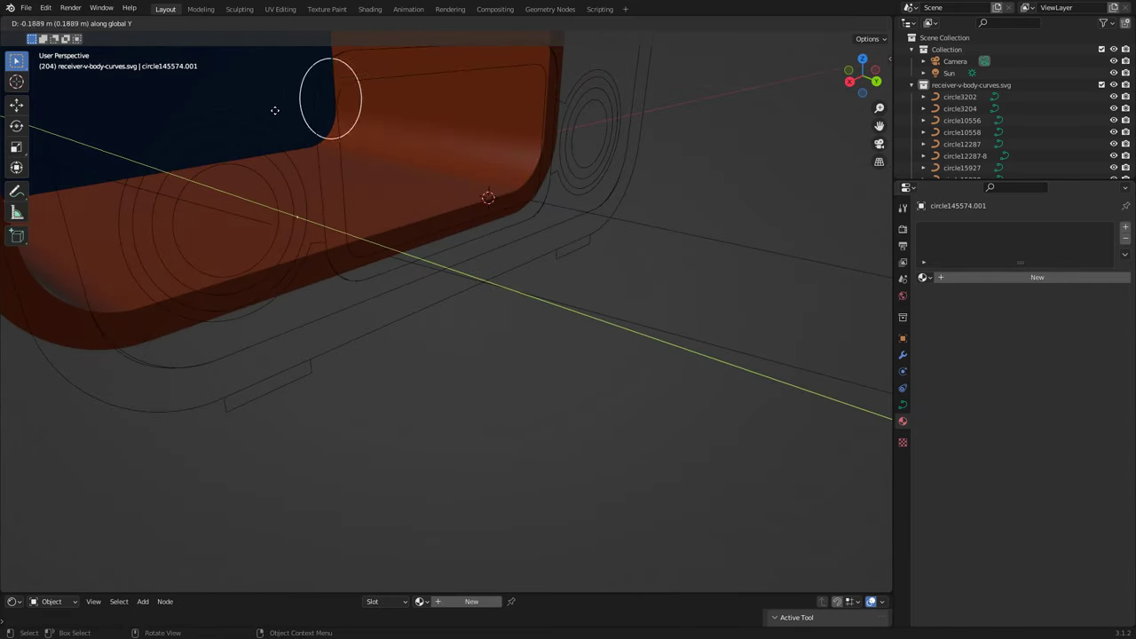
left_click(274, 109)
left_click(135, 527)
type("-30")
Step: Turn the upper and left circle copies into filled flat discs converted to meshes
middle_click_drag(451, 176, 477, 190)
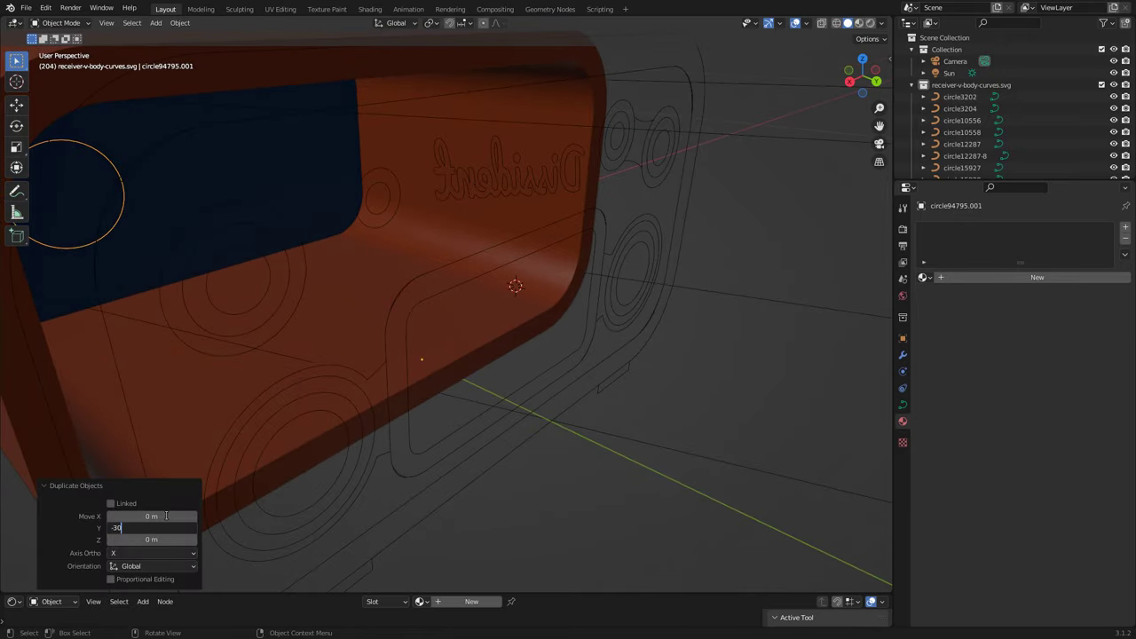
scroll(444, 311, "down", 4)
left_click(903, 405)
left_click(971, 265)
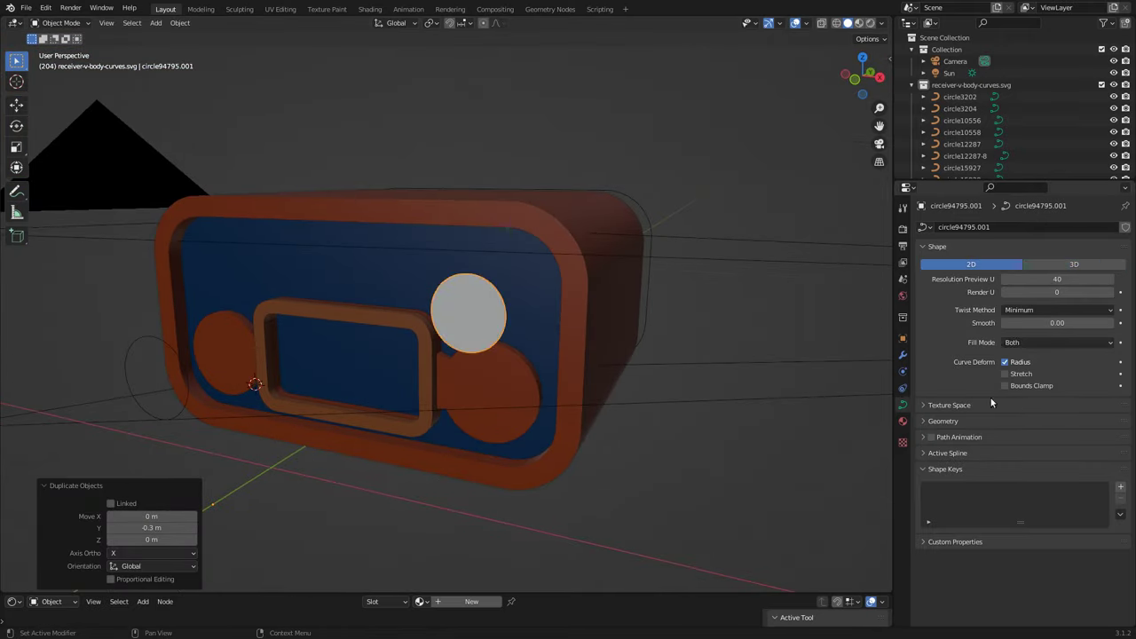
left_click(133, 381)
left_click(1059, 341)
left_click(1021, 393)
key("Tab")
key("Tab")
left_click(484, 347)
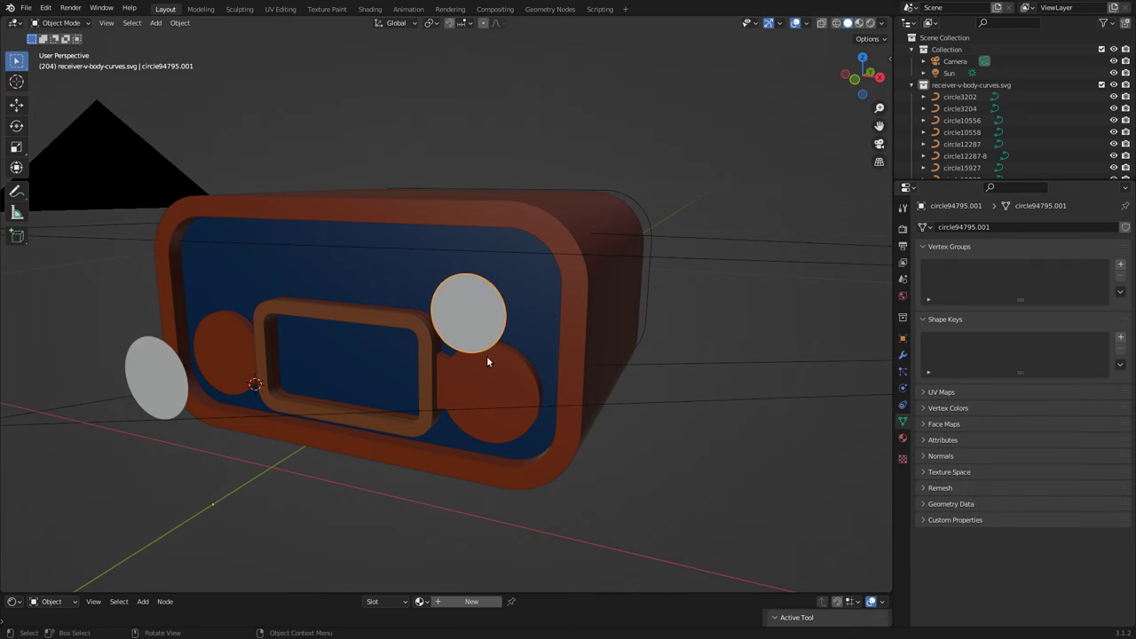
Step: Add Solidify modifiers to the upper and left discs, with 6 mm thickness
left_click(904, 355)
left_click(977, 227)
left_click(874, 435)
left_click(1021, 278)
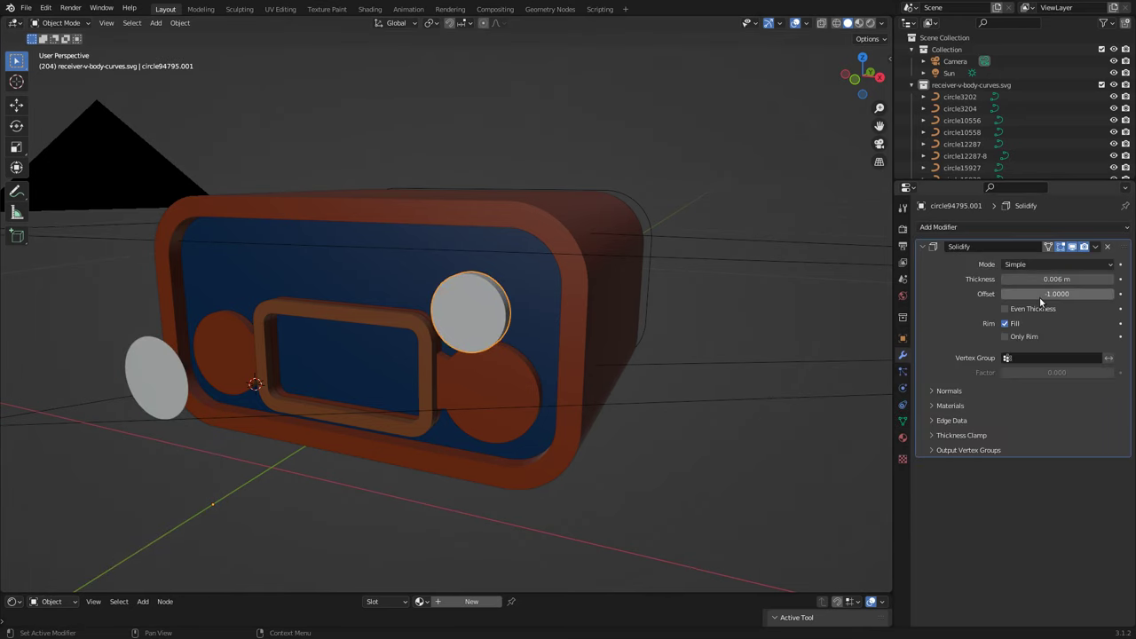
left_click(156, 373)
left_click(976, 227)
left_click(839, 431)
left_click(1021, 278)
type("6mm")
Step: Seat the left disc against the front panel by moving it along Y
key("KP_1")
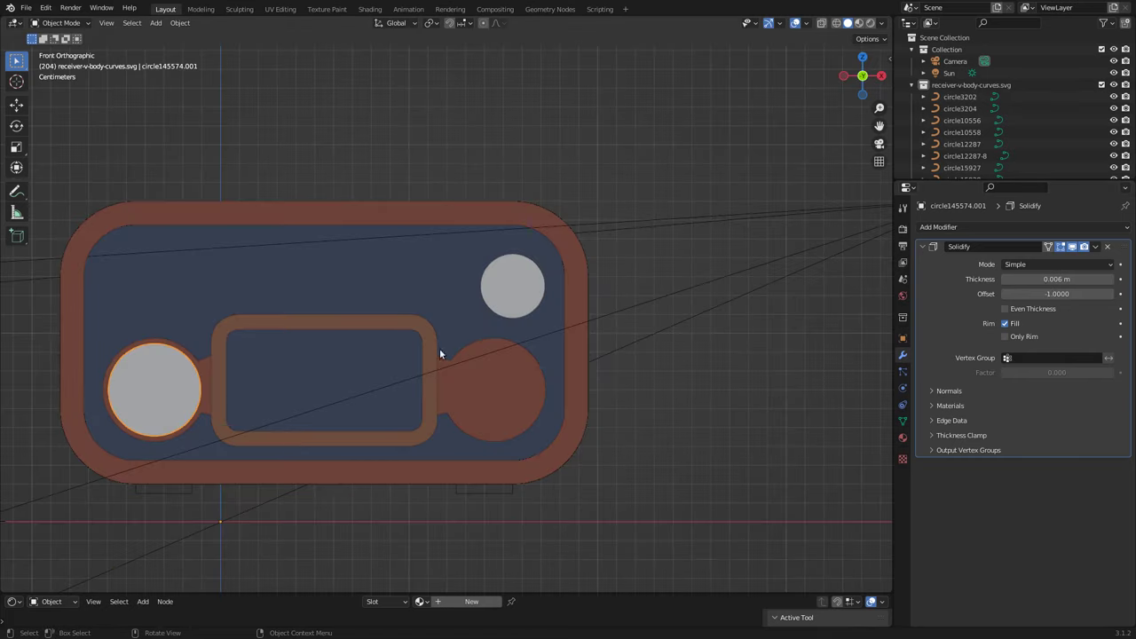
key("KP_3")
scroll(410, 367, "up", 2)
scroll(402, 375, "up", 2)
key("g")
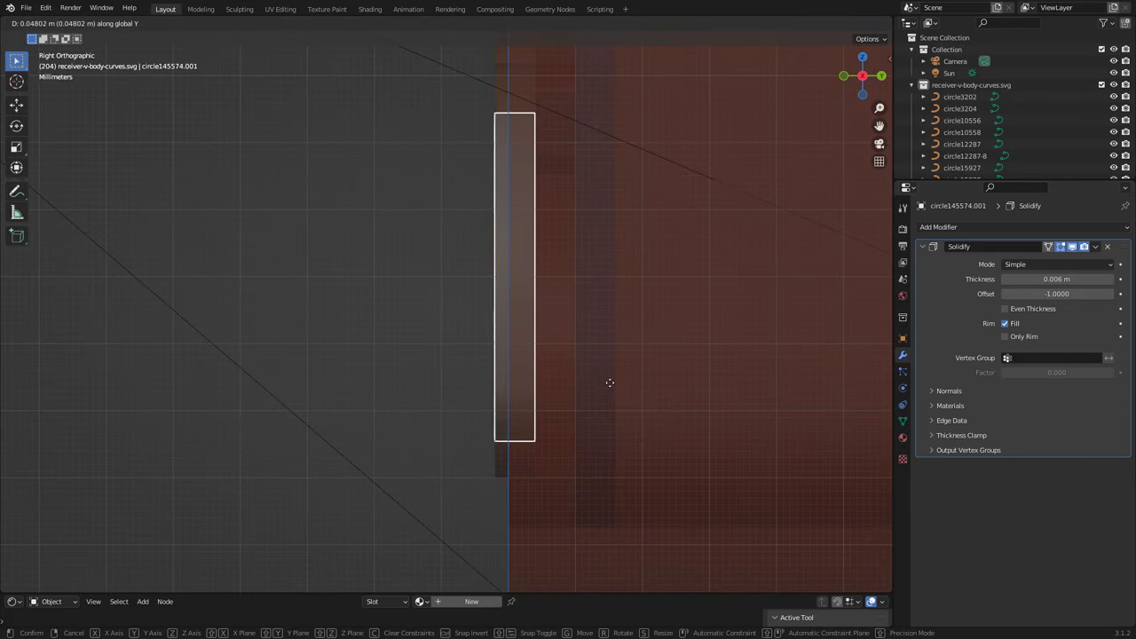
left_click(606, 382)
middle_click_drag(606, 383, 459, 337)
Step: Apply the Wood - Light material to the left disc
left_click(903, 437)
left_click(924, 277)
left_click(953, 395)
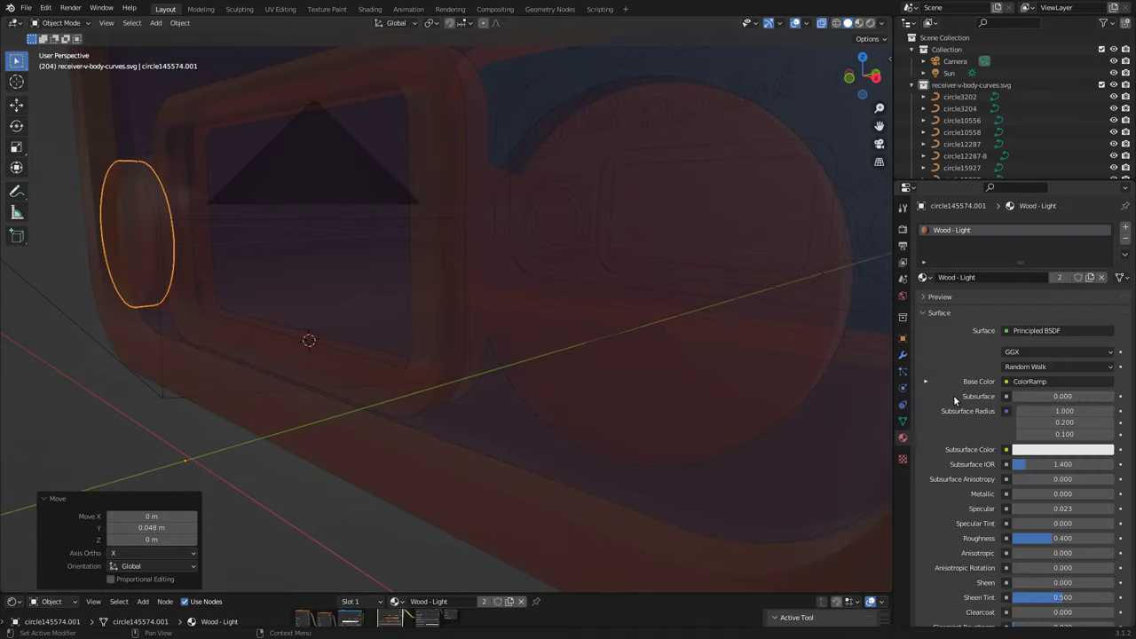
Step: Duplicate the wooden disc 0.18 m along X over the right speaker
key("KP_1")
scroll(535, 381, "down", 3)
key("shift+d")
type("x.18")
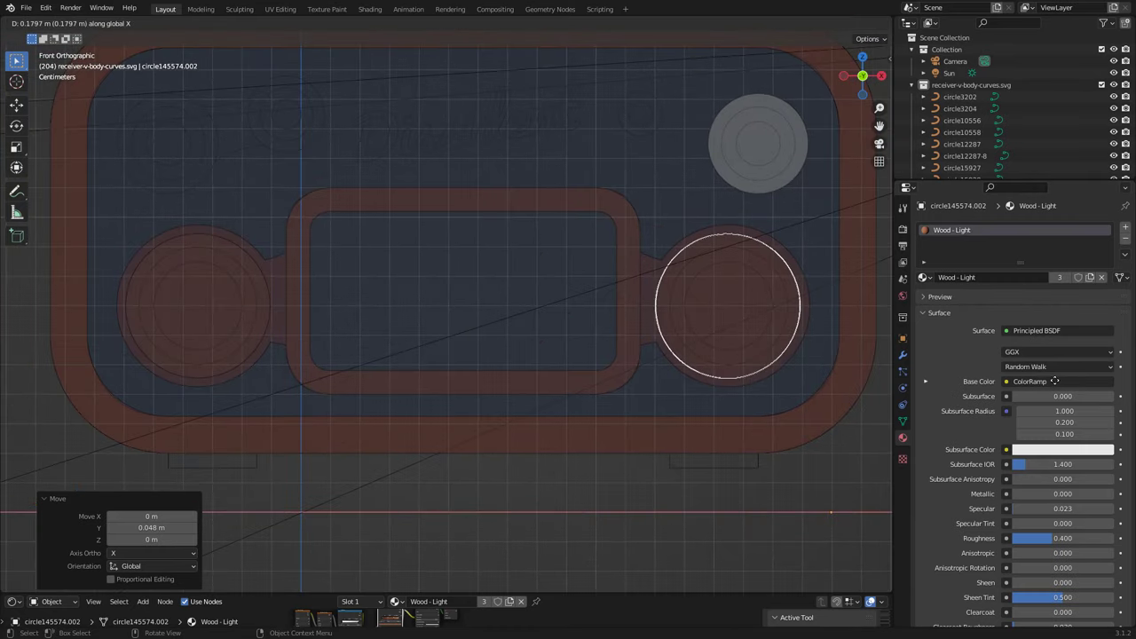
key("Return")
Step: Move the grey upper disc along Y by a precise offset against the front panel
left_click(762, 148)
middle_click_drag(762, 148, 781, 238)
key("KP_3")
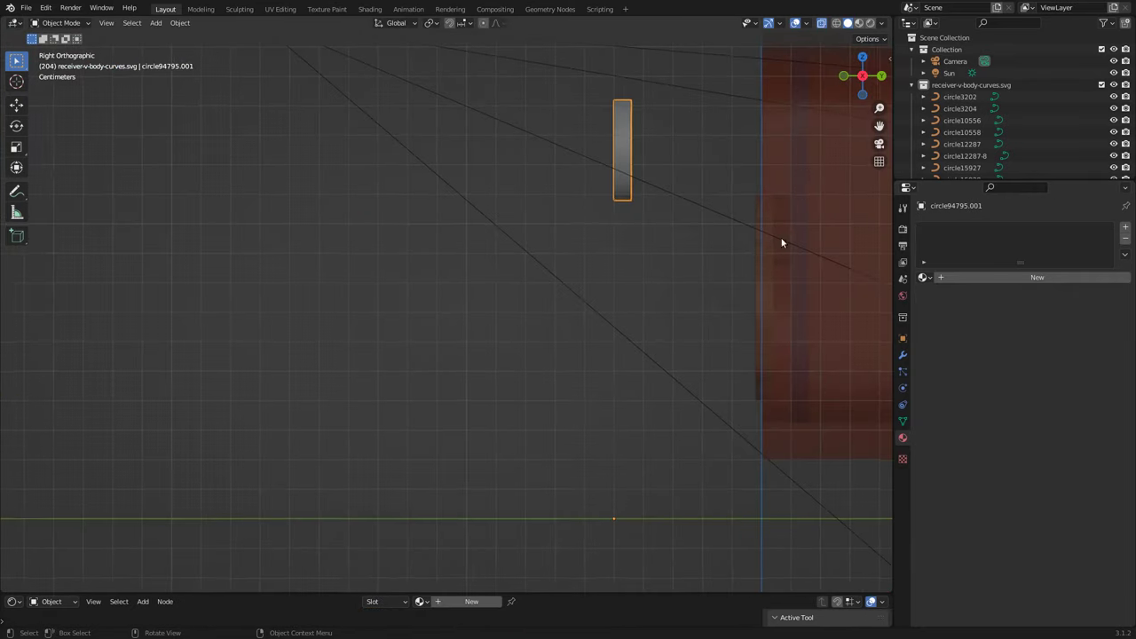
scroll(447, 258, "up", 3)
key("g")
key("y")
left_click(611, 368)
left_click(178, 530)
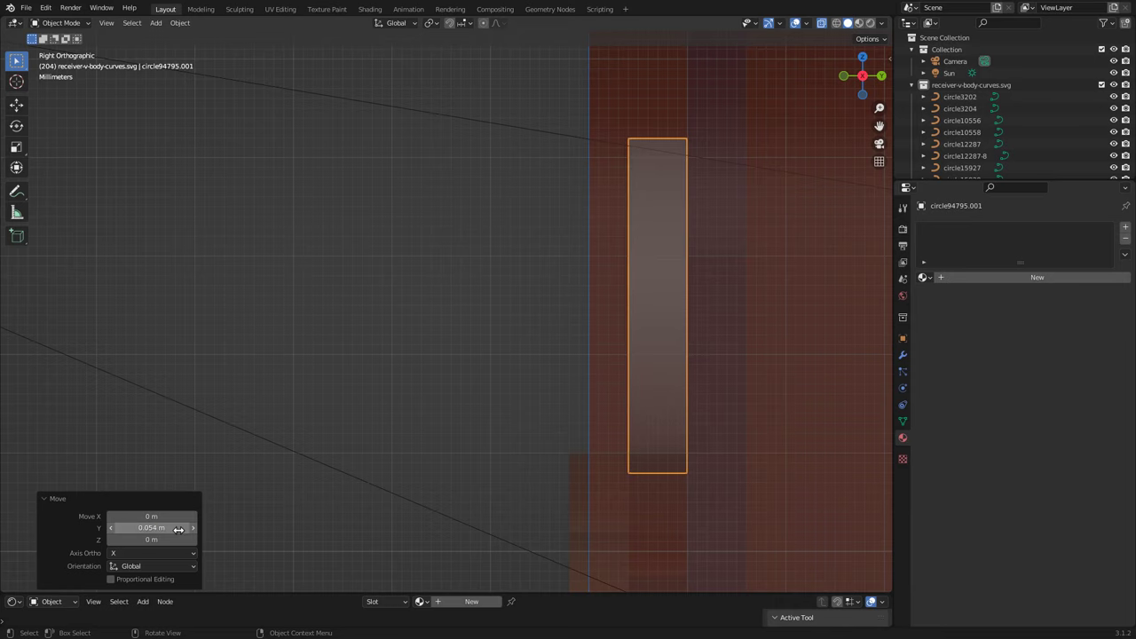
key("Return")
Step: Place the copied disc in the upper-left corner of the radio front
key("KP_1")
scroll(506, 280, "down", 4)
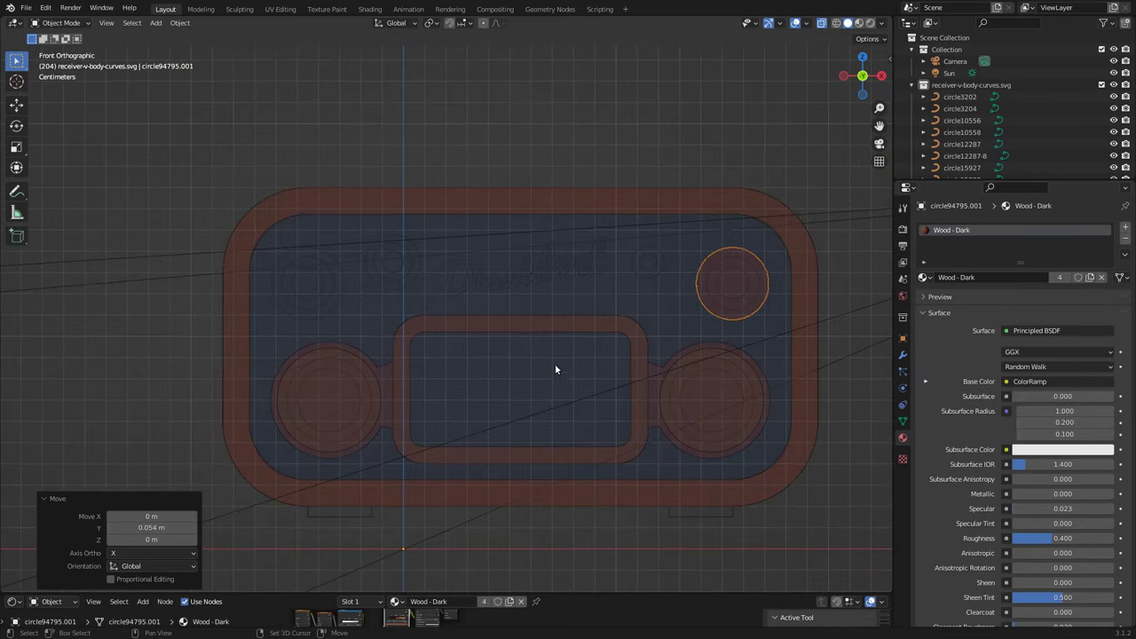
left_click(271, 355)
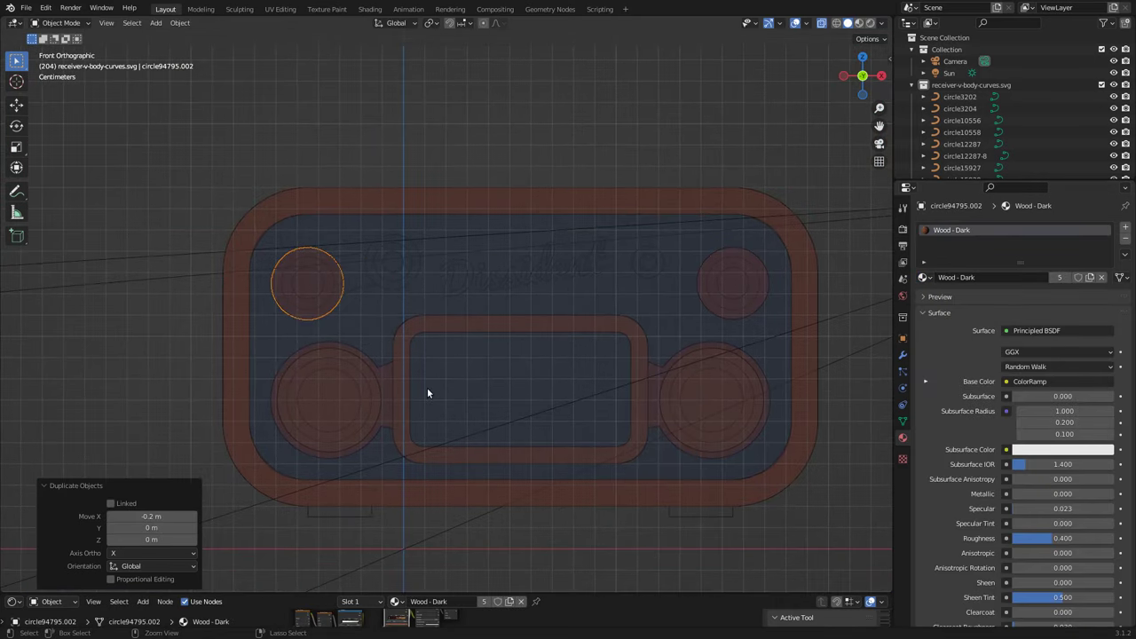
Step: Orbit to a perspective view and select another circle outline
scroll(427, 393, "down", 5)
middle_click_drag(312, 382, 672, 364)
scroll(673, 364, "up", 6)
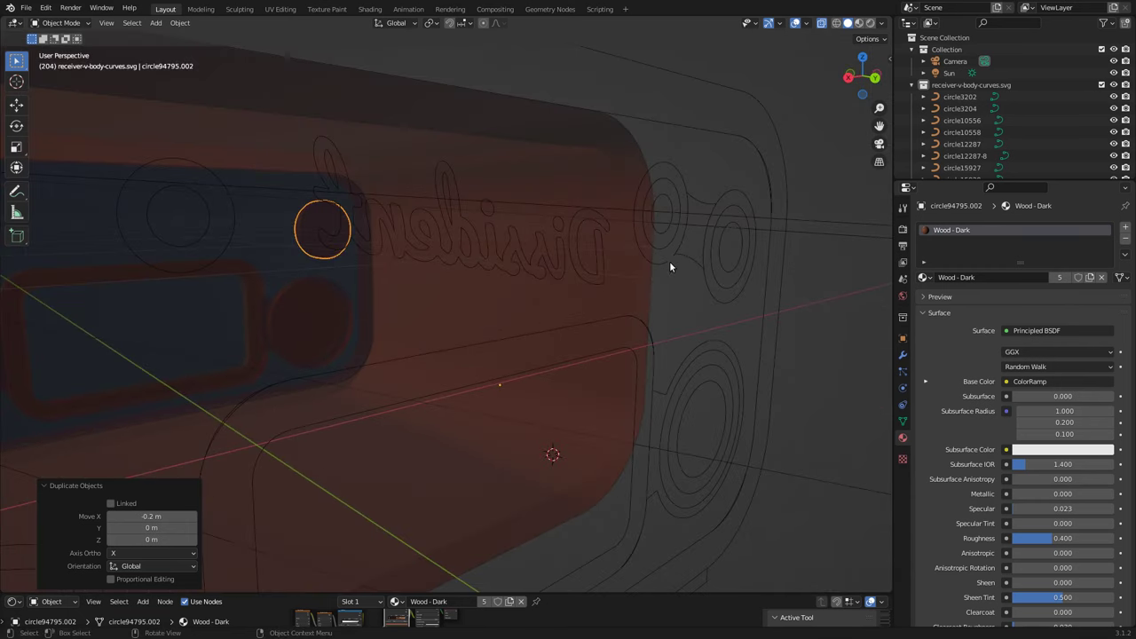
left_click(670, 266)
Step: Duplicate the small front ring outline and turn off X-ray see-through
left_click(223, 249)
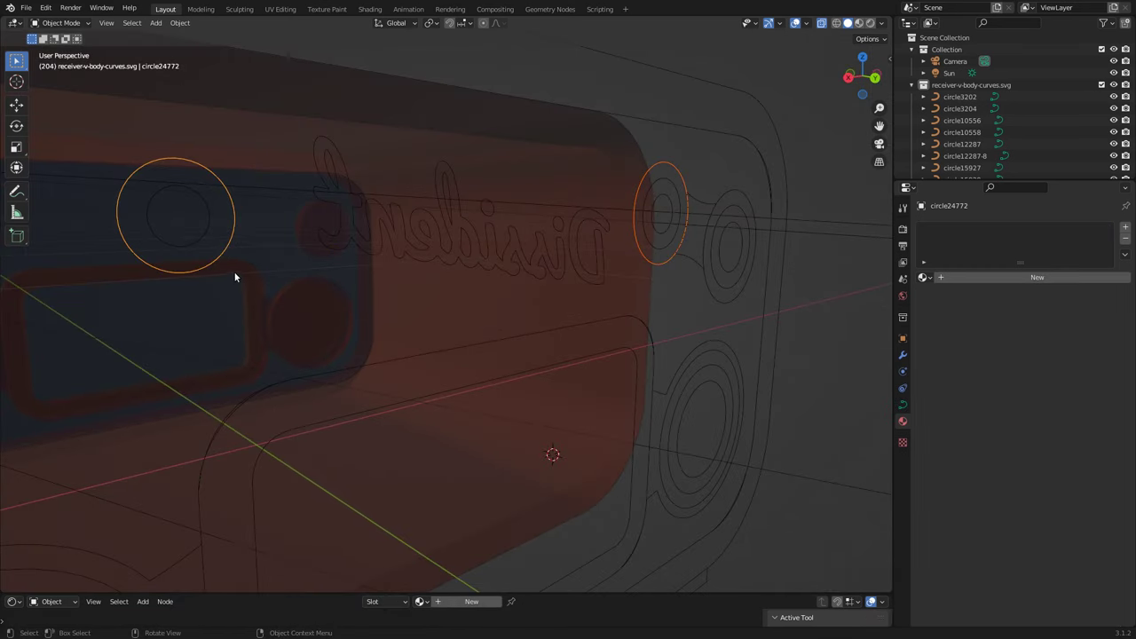
left_click(684, 218, "shift")
key("shift+d")
left_click(198, 284)
mouse_move(145, 517)
middle_mouse_down()
mouse_move(464, 282)
mouse_move(411, 285)
middle_mouse_up()
mouse_move(705, 276)
middle_mouse_down()
mouse_move(436, 261)
mouse_move(402, 317)
mouse_move(486, 277)
middle_mouse_up()
left_click(486, 277)
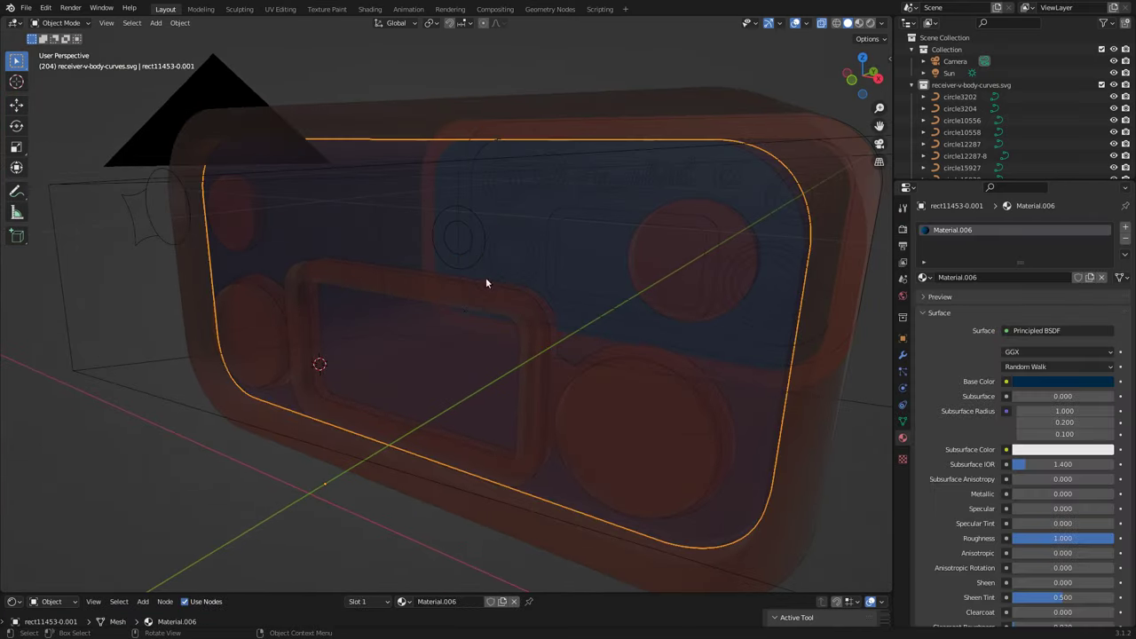
key("ctrl+z")
key("alt+z")
Step: Raise the ring curve's resolution to 40 and assign it Wood - Light
left_click(902, 404)
left_click(1029, 281)
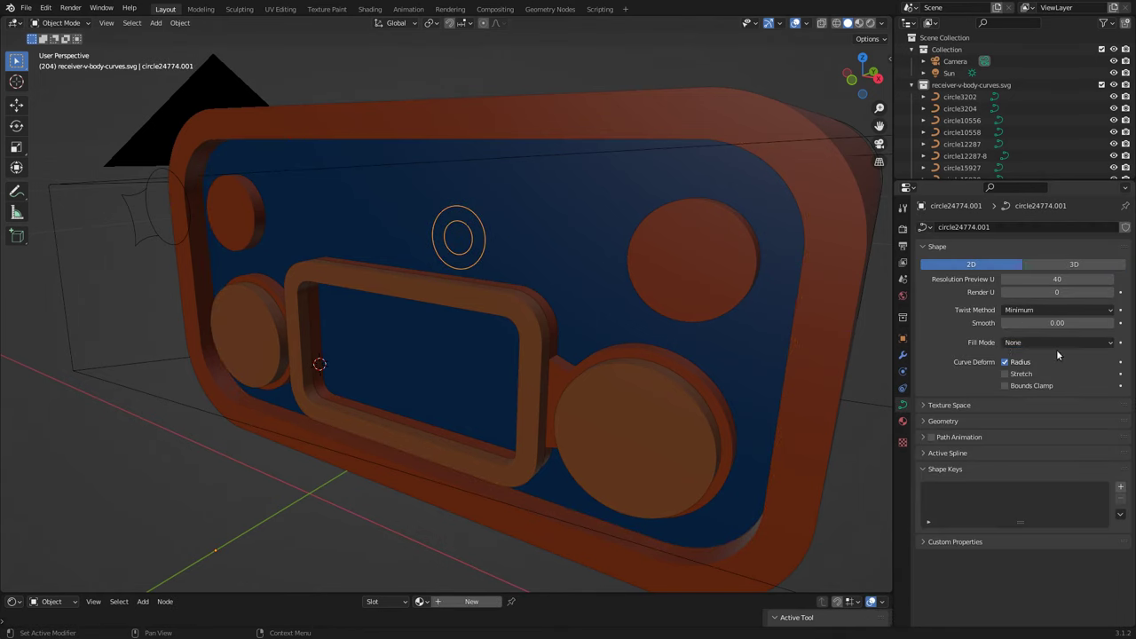
left_click(902, 421)
left_click(924, 277)
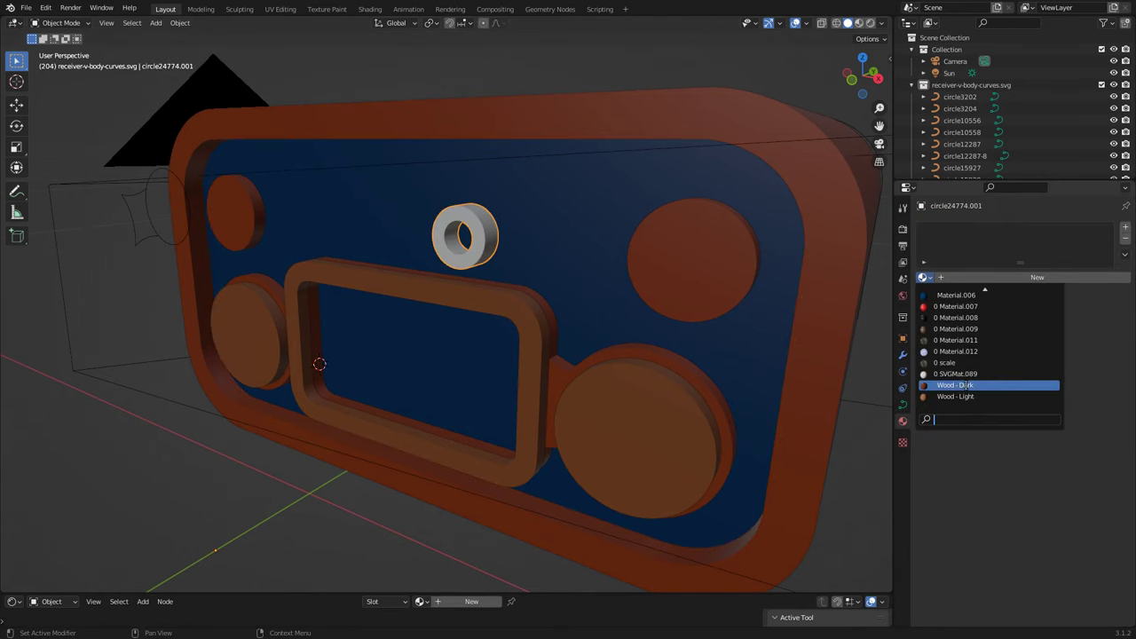
left_click(965, 391)
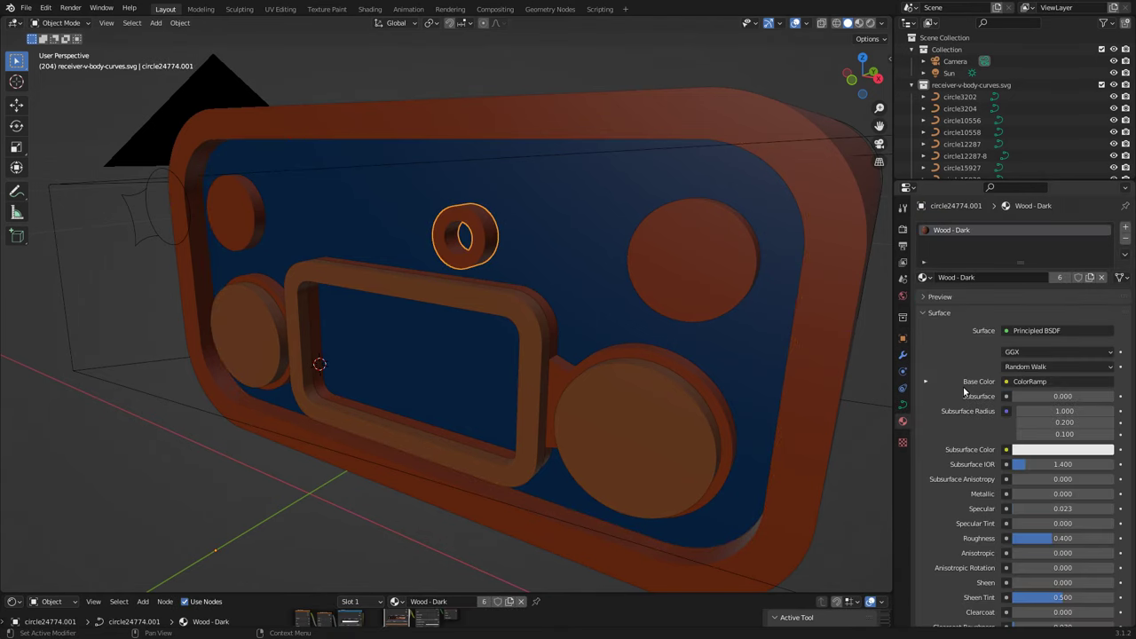
Step: Seat the wooden ring against the front panel by moving it along Y
left_click(877, 77)
scroll(457, 241, "up", 3)
key("g")
left_click(668, 339)
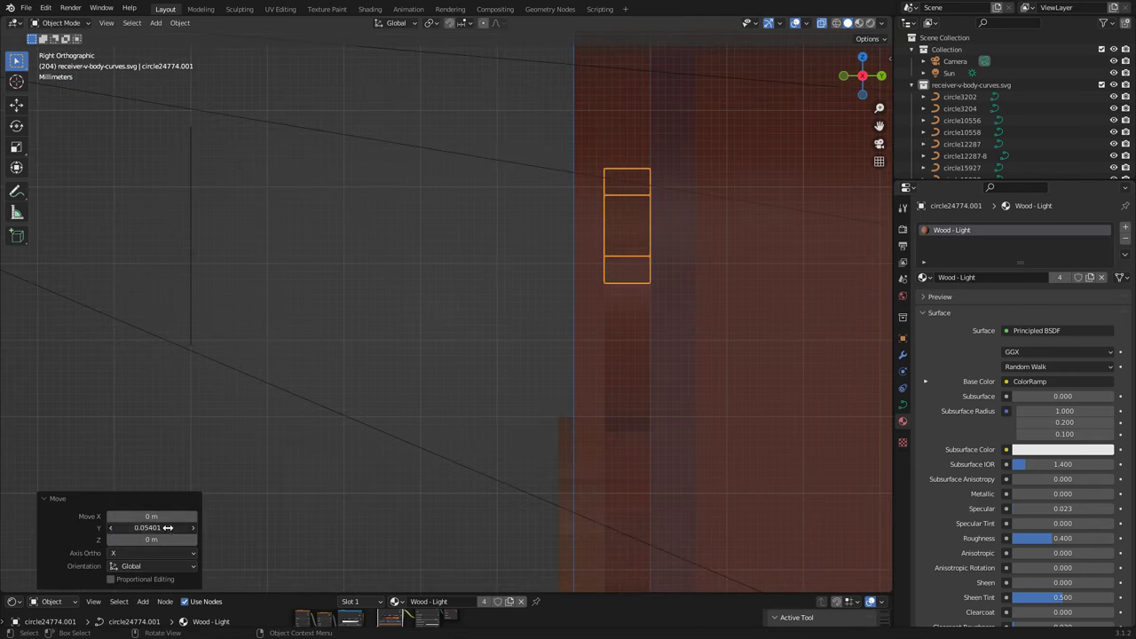
middle_click_drag(490, 338, 698, 246)
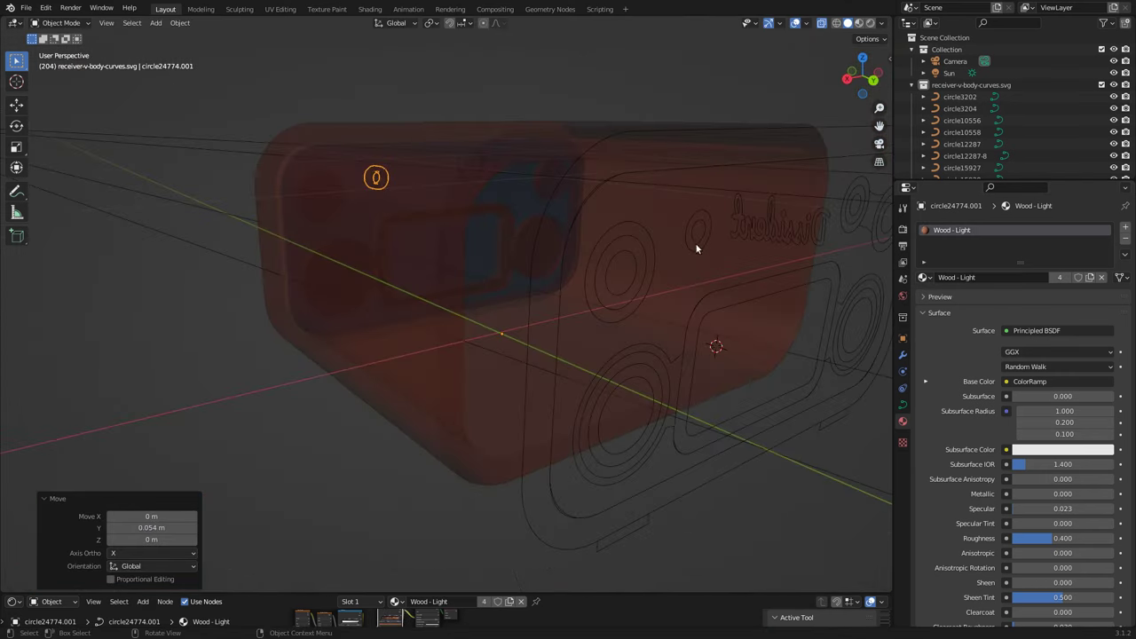
Step: Duplicate the ring with a -0.26 Y offset, then set the copy just inside the ring
key("shift+d")
key("y")
left_click(379, 334)
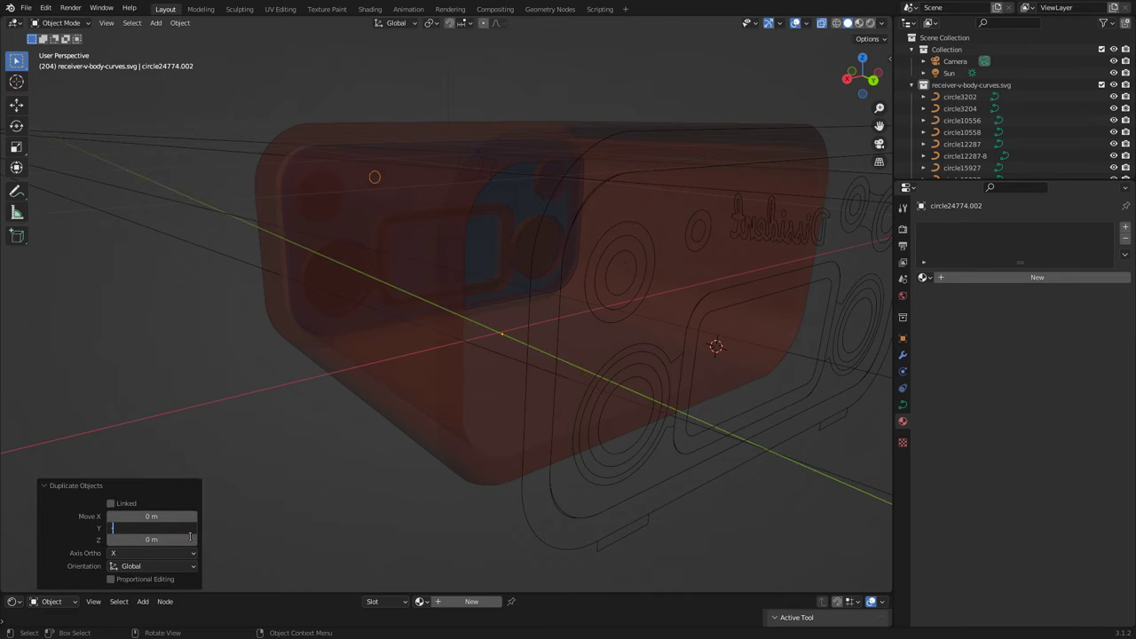
type("-0.26")
key("Return")
left_click(847, 79)
scroll(447, 287, "up", 5)
key("g")
key("y")
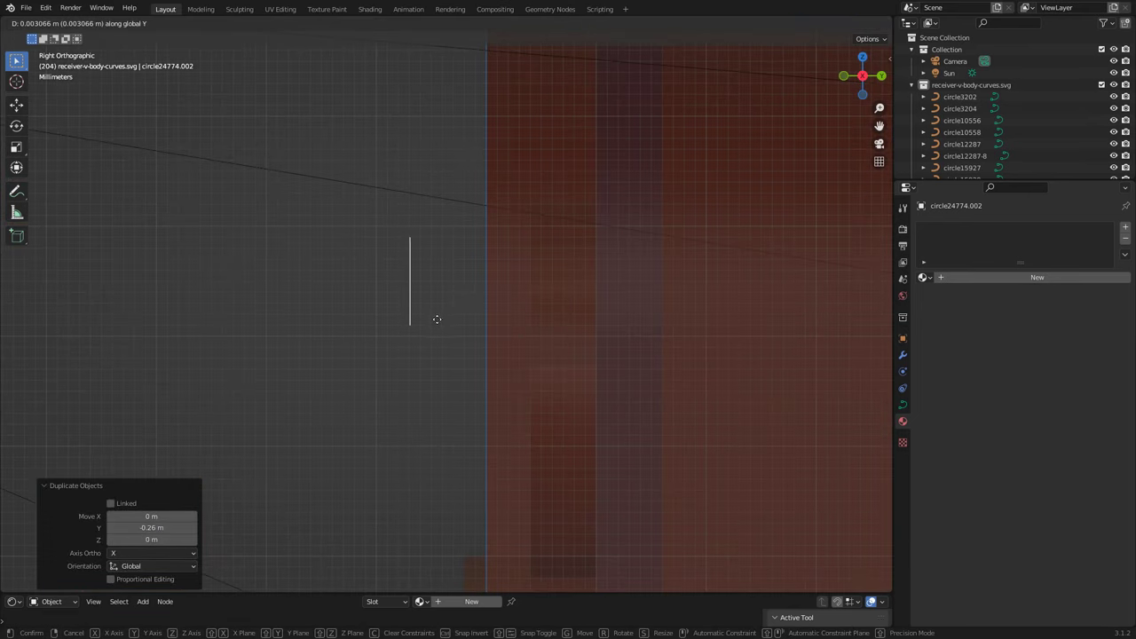
left_click(599, 315)
mouse_move(598, 315)
middle_mouse_down()
mouse_move(467, 342)
mouse_move(522, 318)
middle_mouse_up()
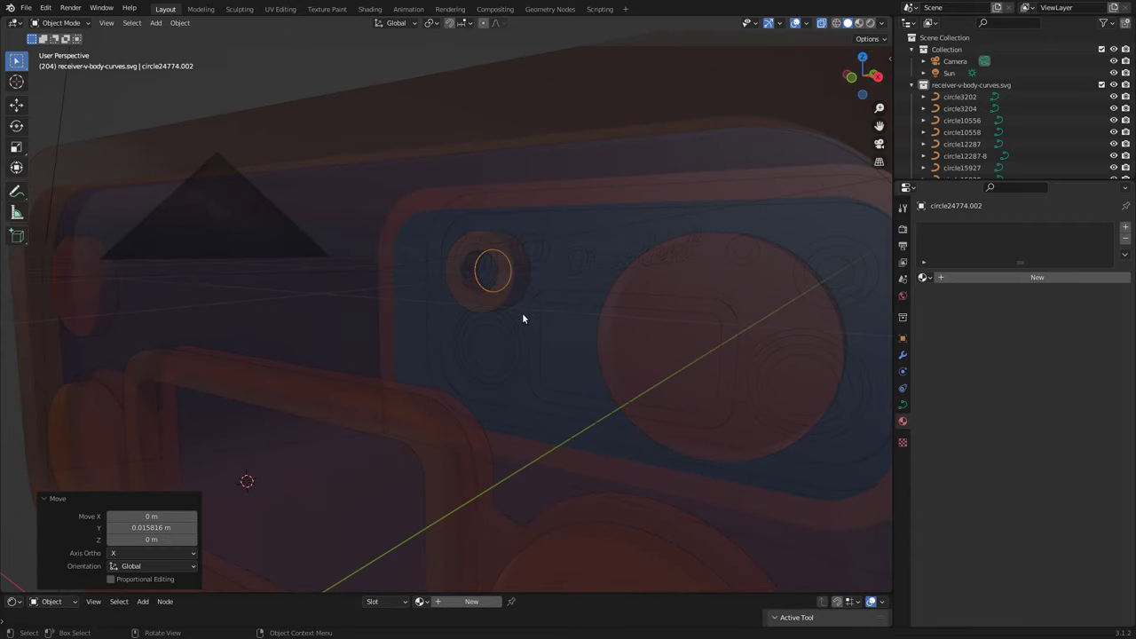
Step: Convert the copy to a mesh and give it a new green Emission material at strength 0.3
right_click(462, 337)
left_click(520, 313)
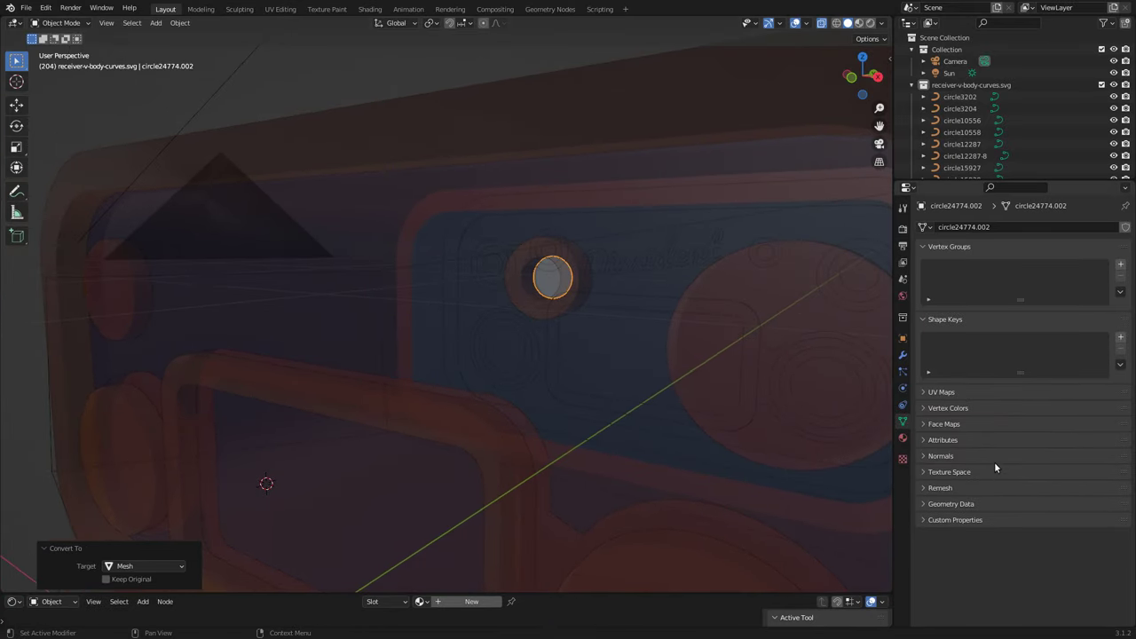
left_click(903, 438)
left_click(1030, 274)
left_click(1056, 330)
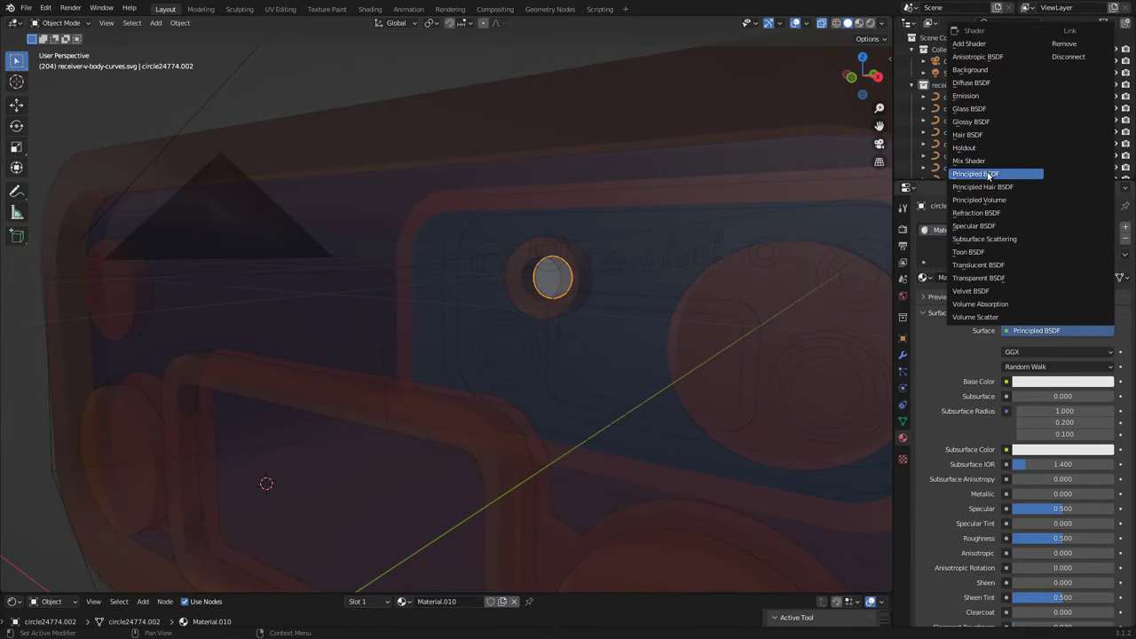
left_click(967, 95)
left_click(1057, 352)
left_click(1021, 298)
scroll(1057, 311, "down", 2)
left_click(1056, 277)
mouse_move(1106, 271)
left_mouse_down()
mouse_move(1108, 313)
mouse_move(1105, 268)
left_mouse_up()
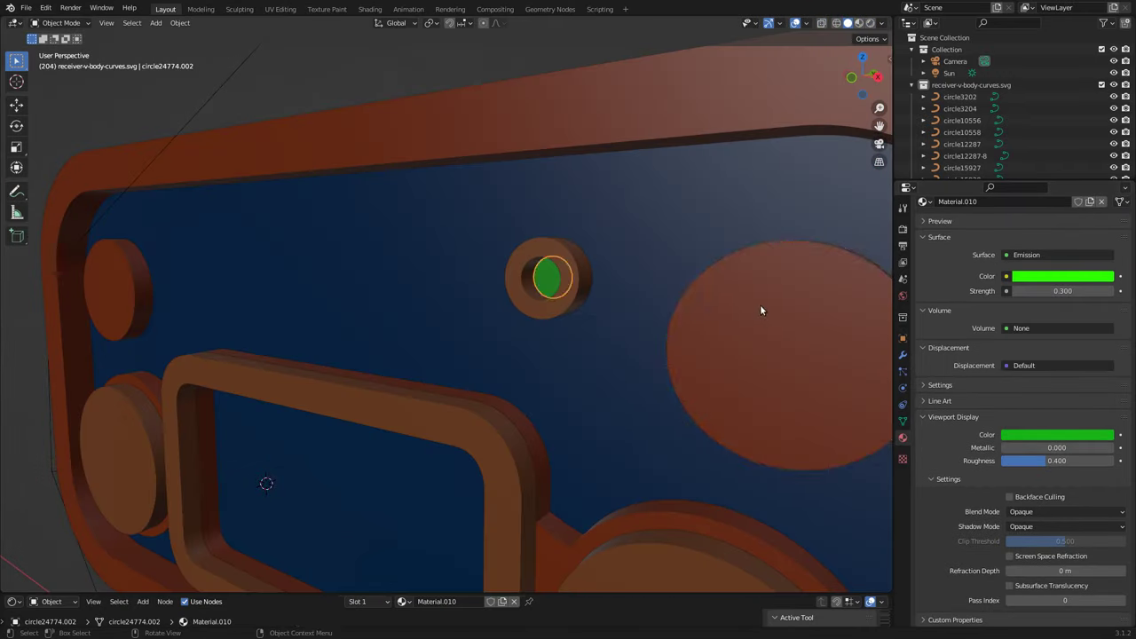
left_click(761, 308)
Step: Centre the upper-right disc's origin on its geometry and scale it by -2 along Y
key("s")
key("y")
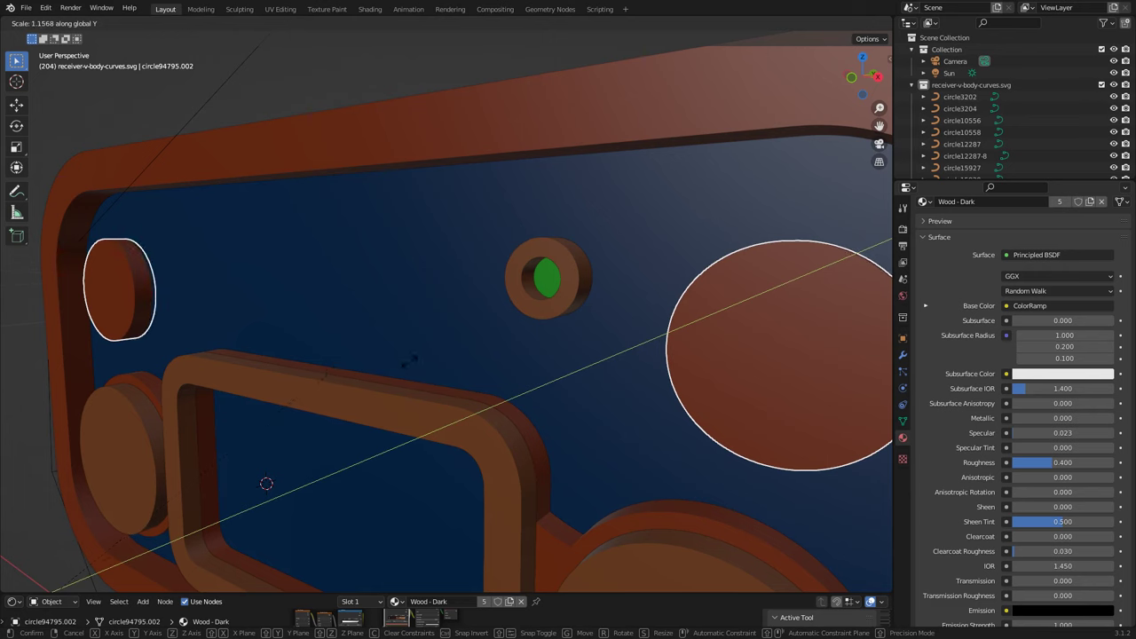
right_click(409, 361)
right_click(675, 395)
left_click(821, 402)
key("KP_Decimal")
type("sy")
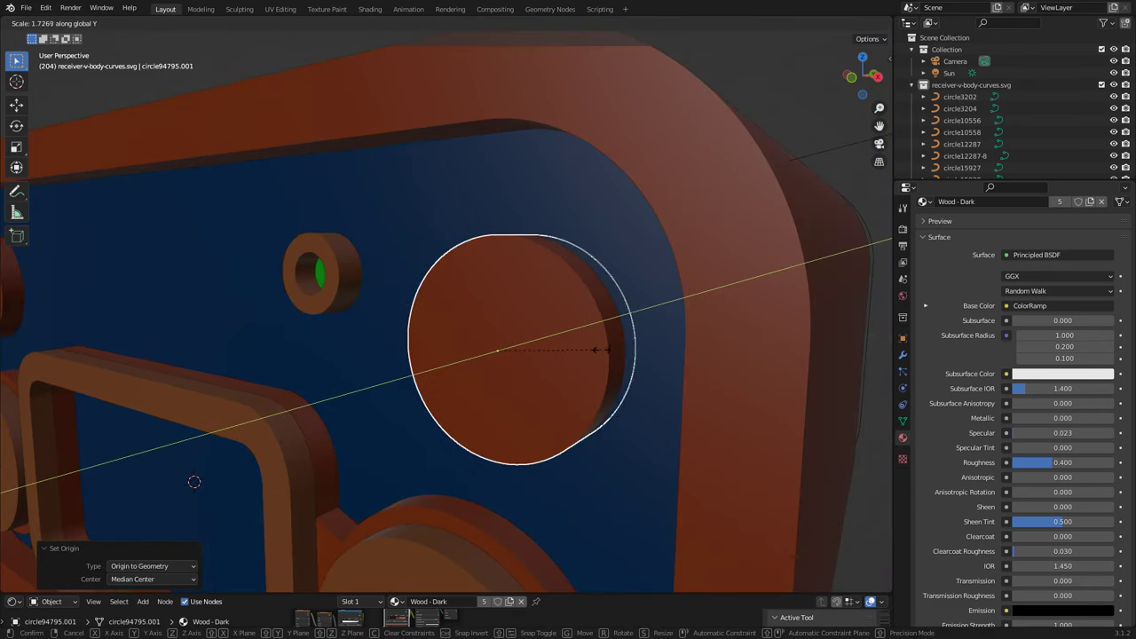
type("-2")
key("Return")
Step: Slide the thickened disc along Y to seat it against the front panel
key("KP_3")
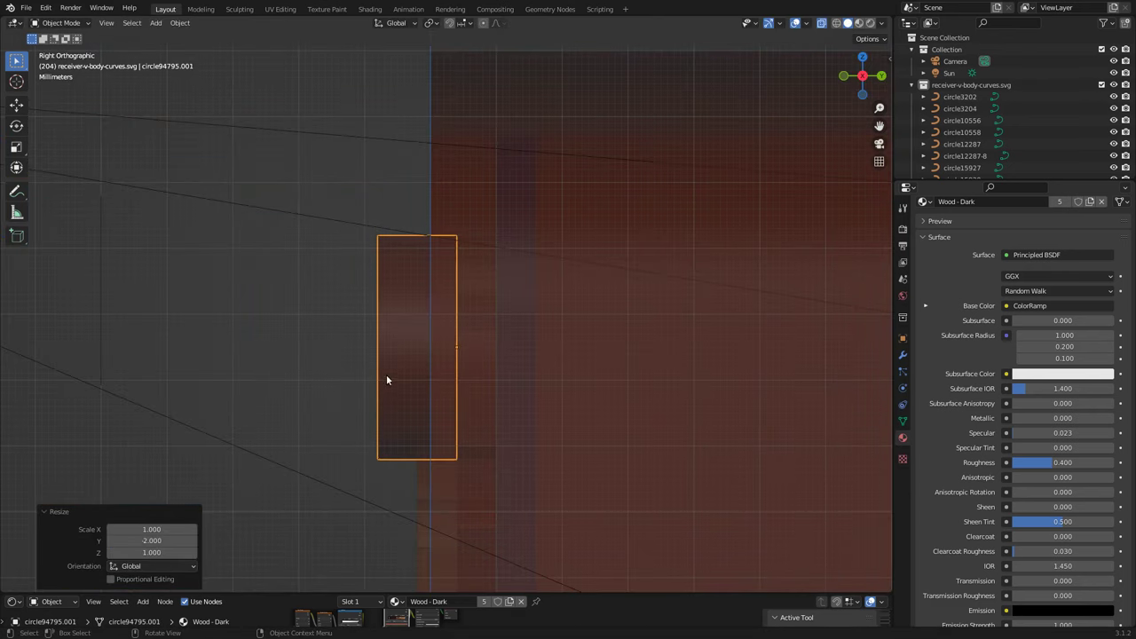
key("g")
key("y")
left_click(431, 376)
key("KP_1")
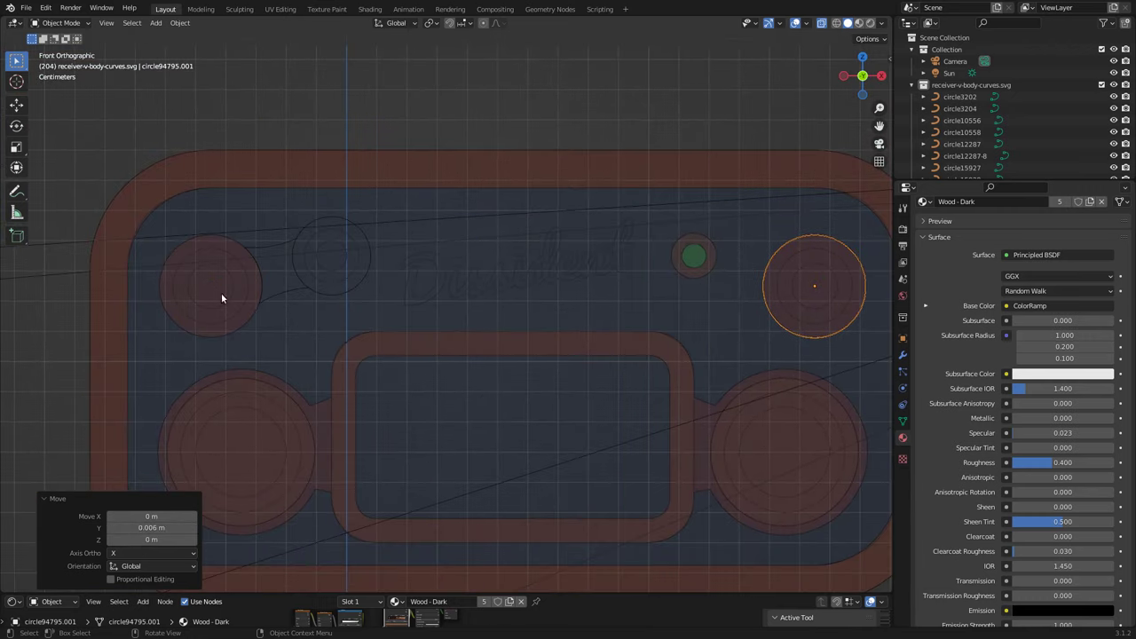
Step: Duplicate the disc 20 cm to the left along X
key("shift+d")
type("x-20cm")
key("Return")
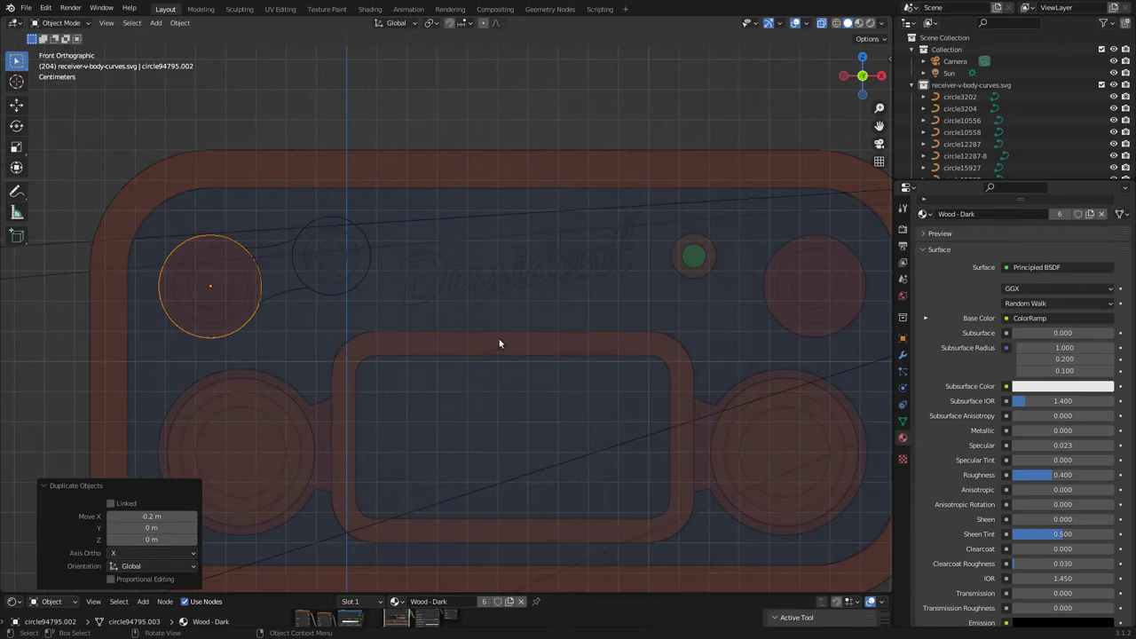
Step: Make the star outline 2D, fill it on both sides, solidify it and assign Wood - Dark
middle_click_drag(499, 344, 236, 204)
left_click(218, 229)
left_click(903, 404)
left_click(972, 264)
left_click(1057, 342)
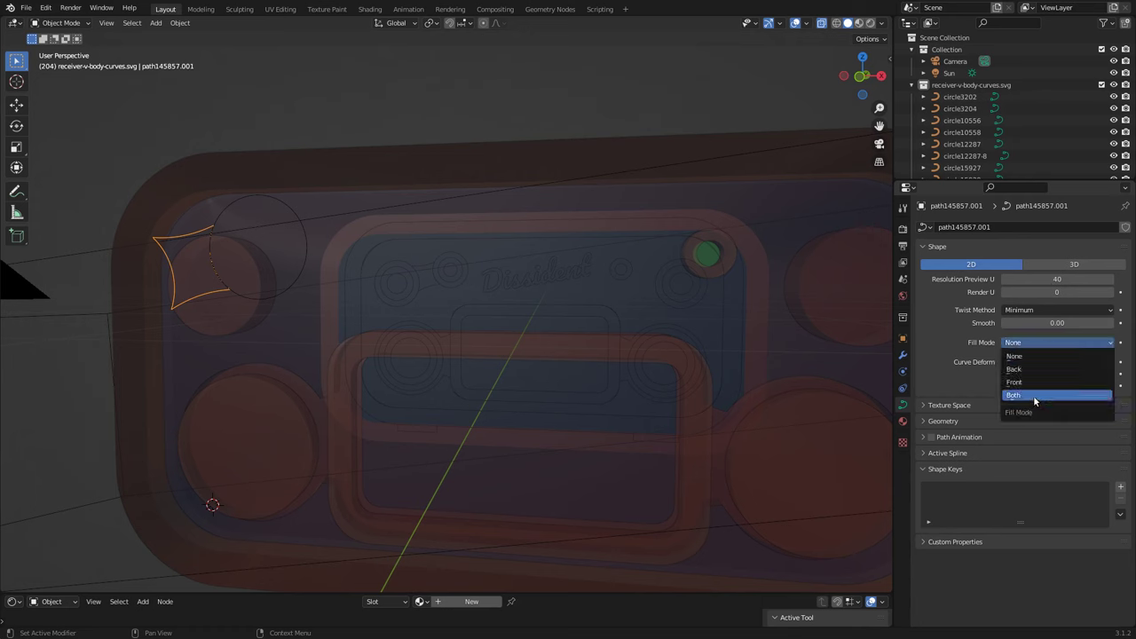
left_click(1033, 395)
left_click(903, 355)
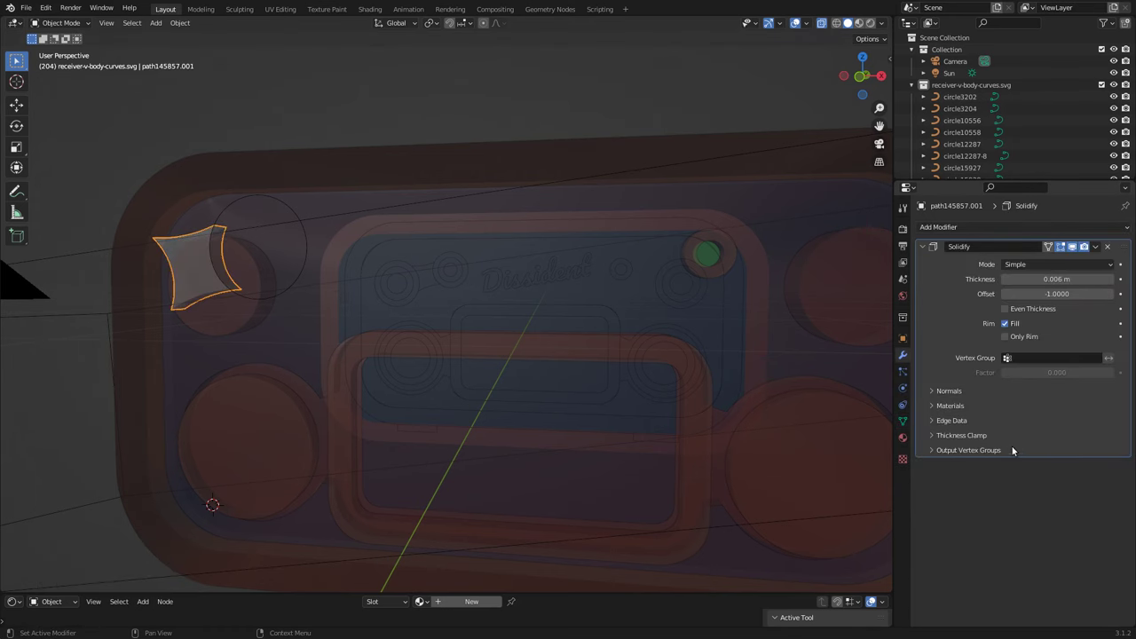
left_click(903, 437)
left_click(924, 277)
left_click(963, 385)
Step: Move the star along Y so it sits against the front panel
key("KP_3")
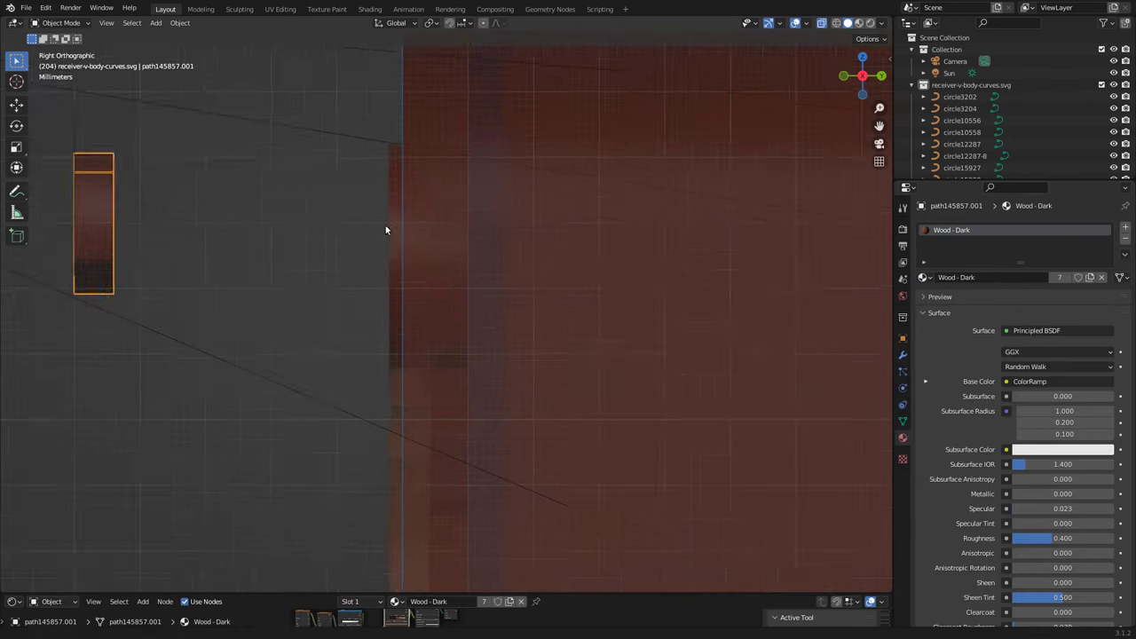
key("g")
key("y")
left_click(452, 276)
left_click(175, 526)
middle_click_drag(329, 340, 528, 450)
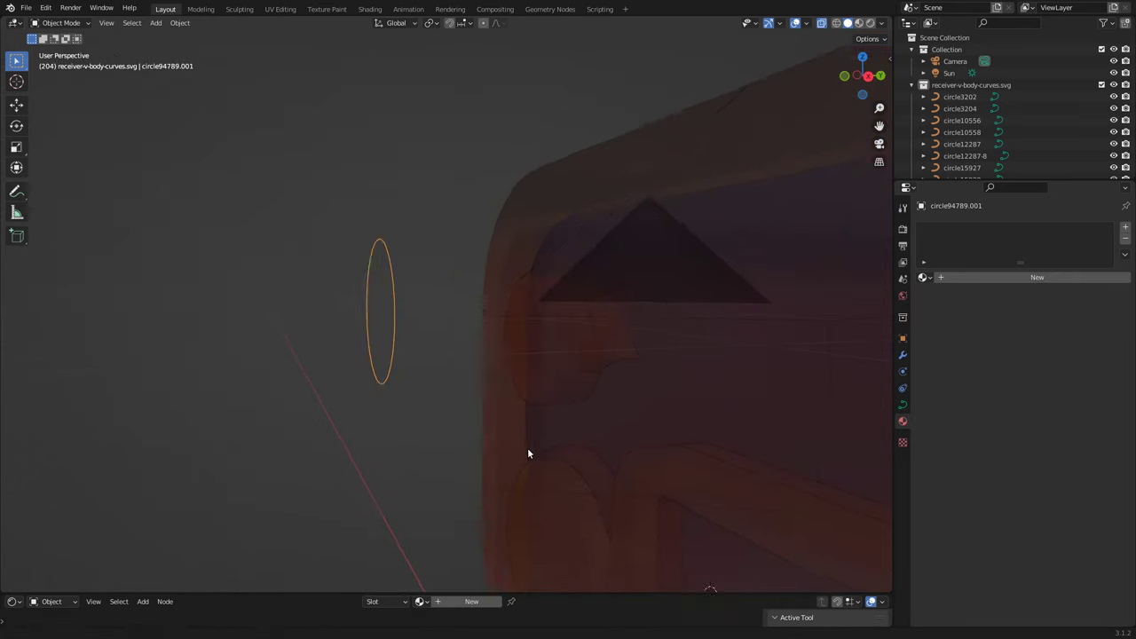
Step: Give the remaining circle outline solid thickness and the Wood - Light material
left_click(903, 403)
right_click(373, 266)
left_click(355, 426)
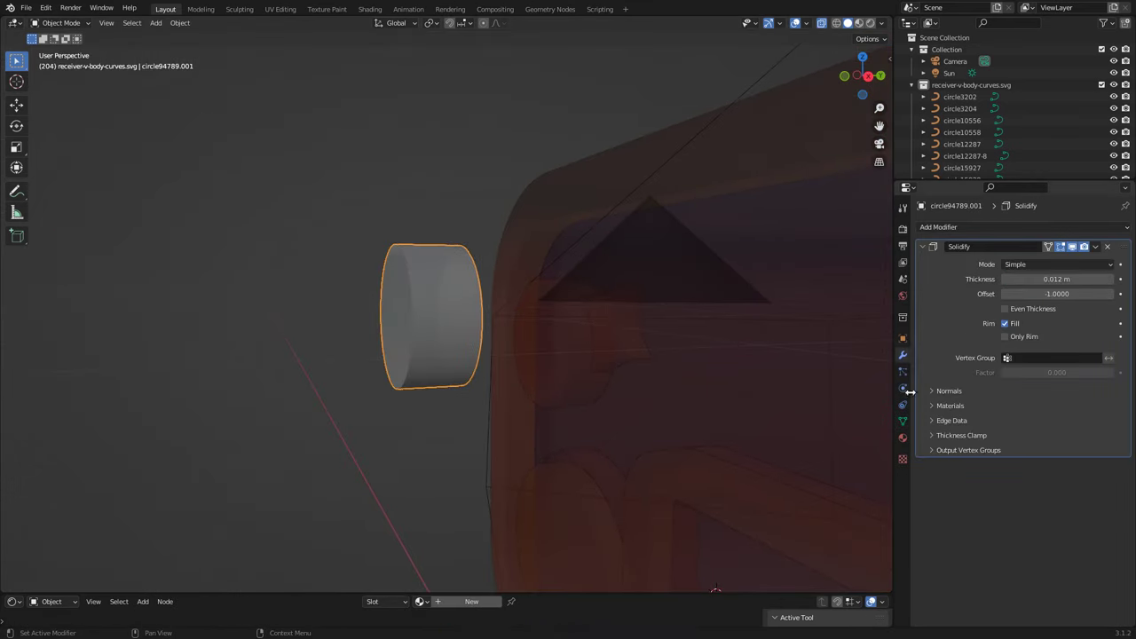
left_click(903, 438)
left_click(923, 277)
left_click(977, 393)
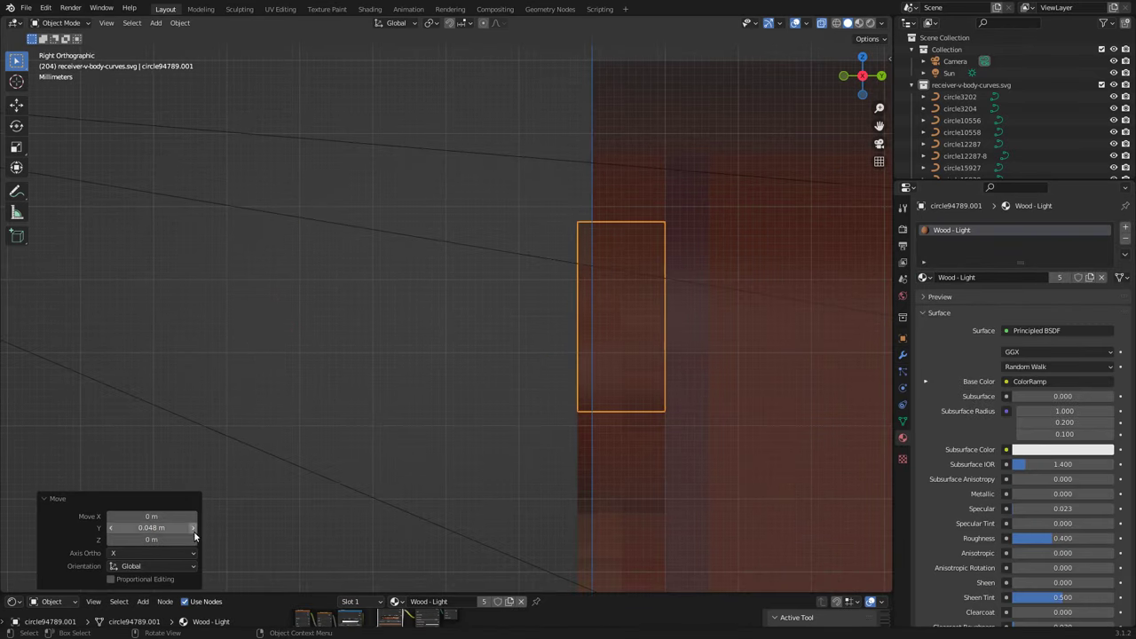
middle_click_drag(880, 150, 514, 396)
left_click(693, 319)
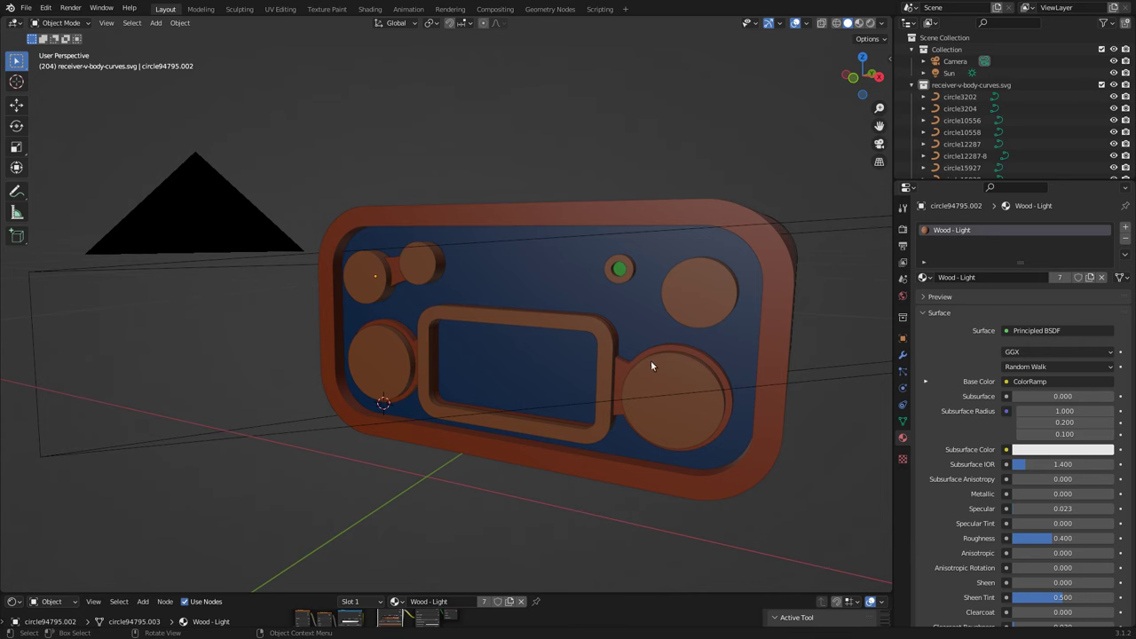
Step: Duplicate the Dissident lettering curve, offsetting the copy by -0.3
key("alt+z")
left_click(654, 270)
key("shift+d")
left_click(387, 349)
type("-0.3")
key("Return")
scroll(400, 355, "up", 3)
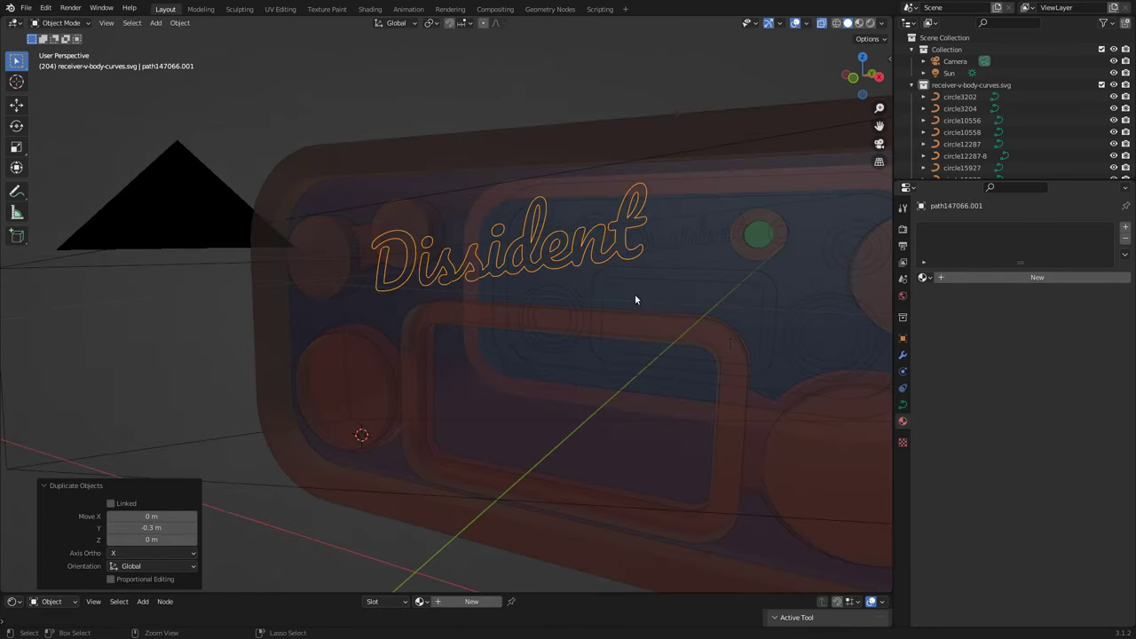
middle_click_drag(488, 356, 627, 351)
Step: Fill the lettering on both sides, convert it to a mesh and extrude it 0.0015 m
left_click(903, 404)
left_click(1056, 281)
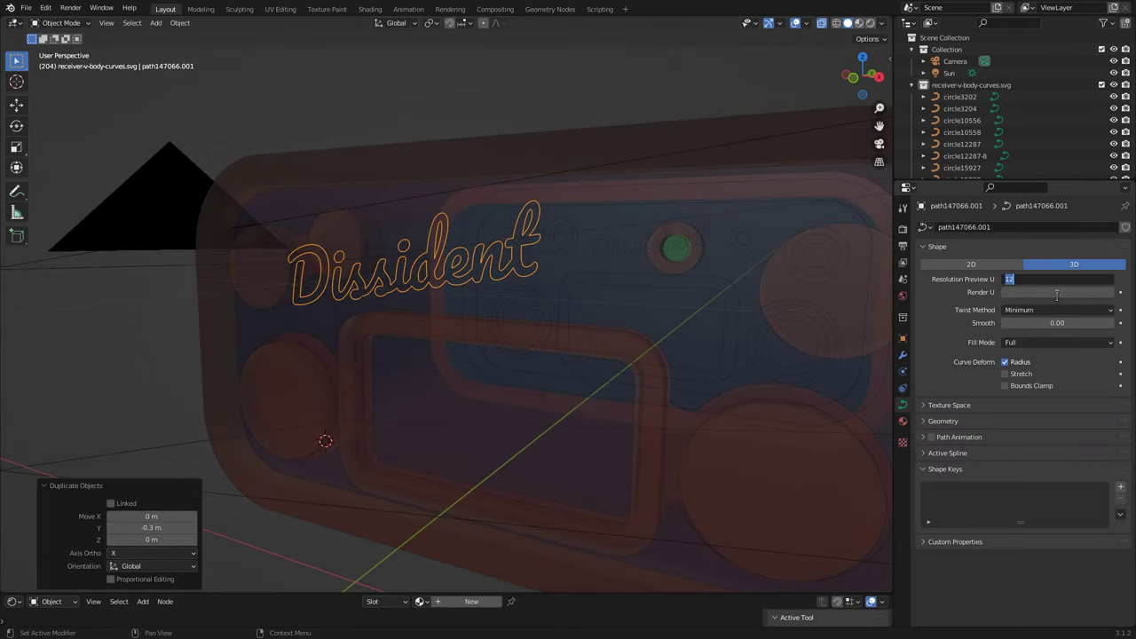
right_click(473, 284)
left_click(513, 352)
key("Tab")
type("ae")
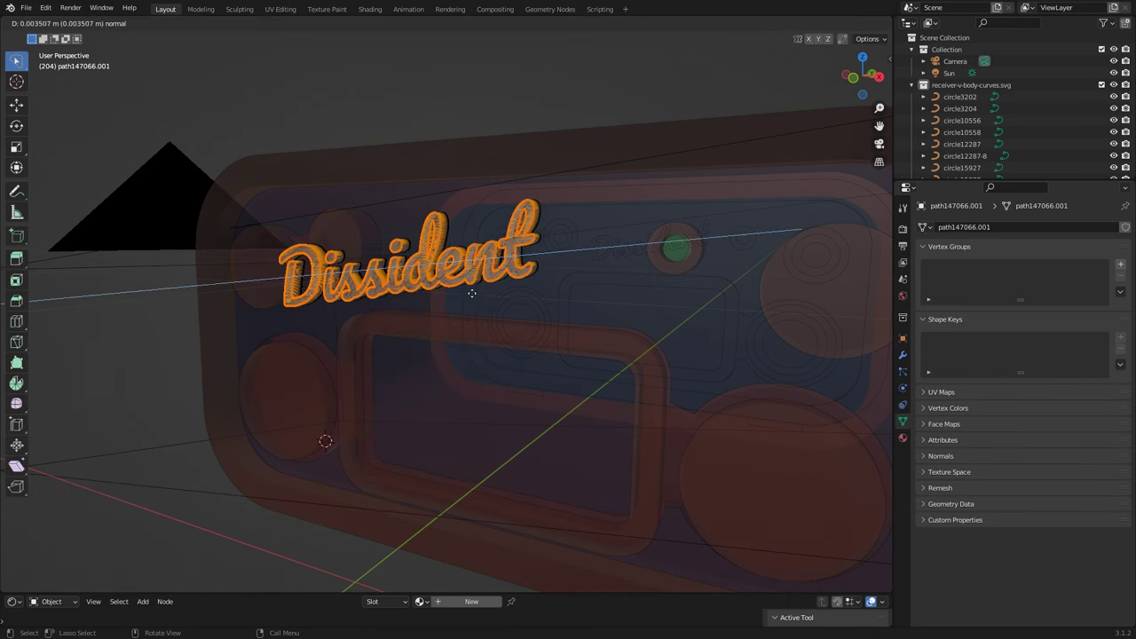
type("0.0015")
key("Return")
key("Tab")
Step: Move the lettering along Y onto the front panel, then duplicate the display window outline
key("KP_3")
key("g")
key("y")
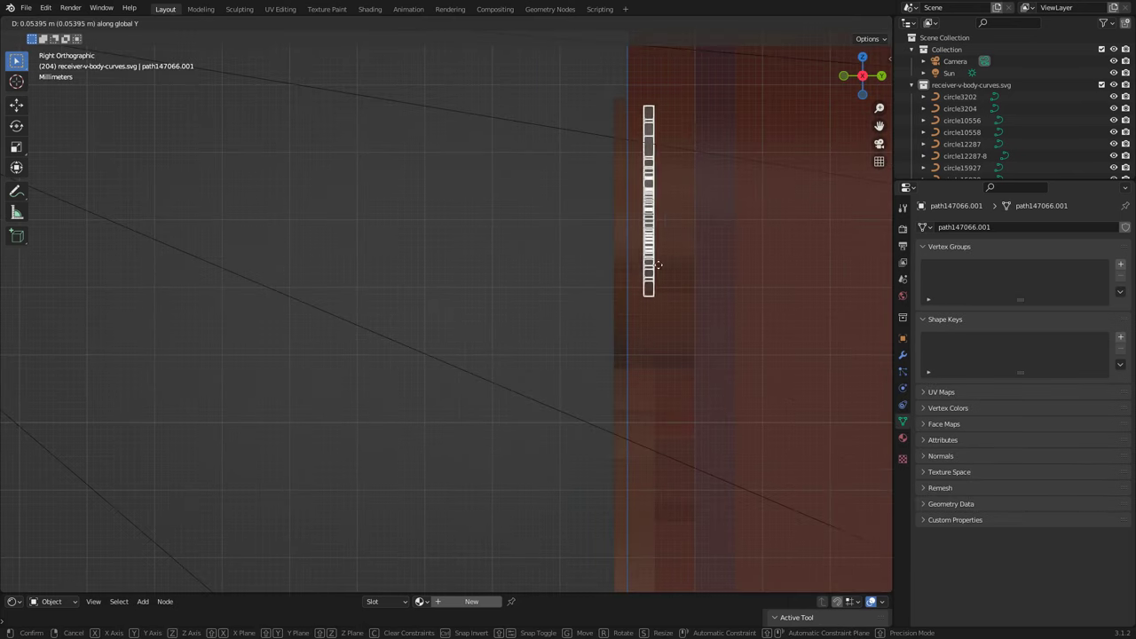
key("Return")
left_click(180, 530)
mouse_move(411, 294)
middle_mouse_down()
mouse_move(398, 347)
mouse_move(825, 295)
middle_mouse_up()
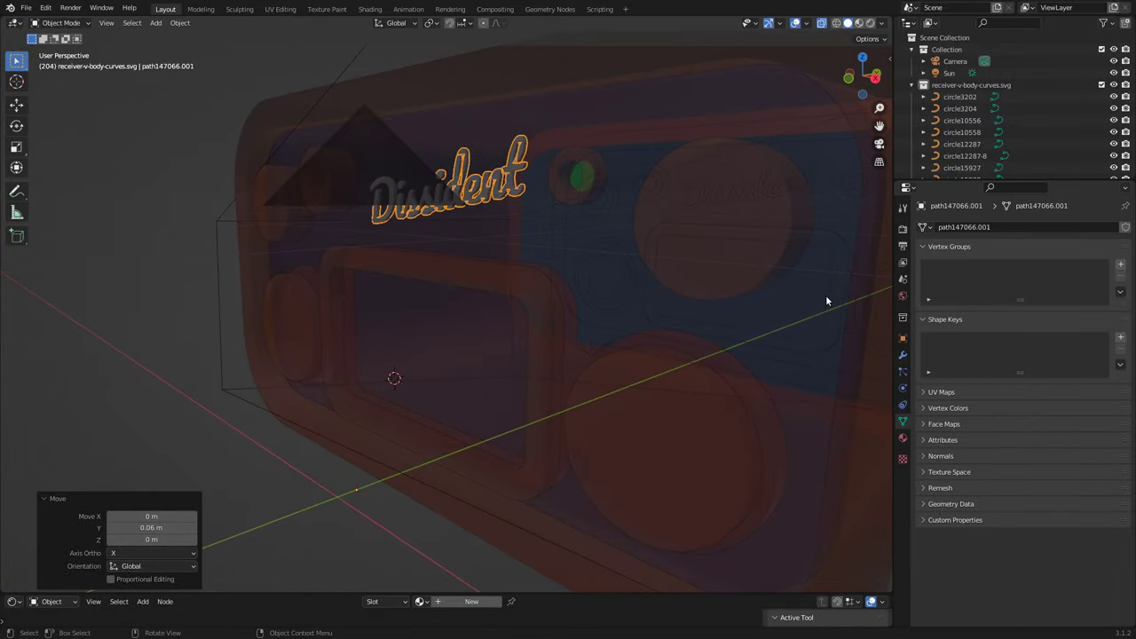
left_click(826, 294)
key("shift+d")
Step: Offset the window outline copy by -30cm and convert it into a filled mesh
double_click(153, 527)
type("-30cm")
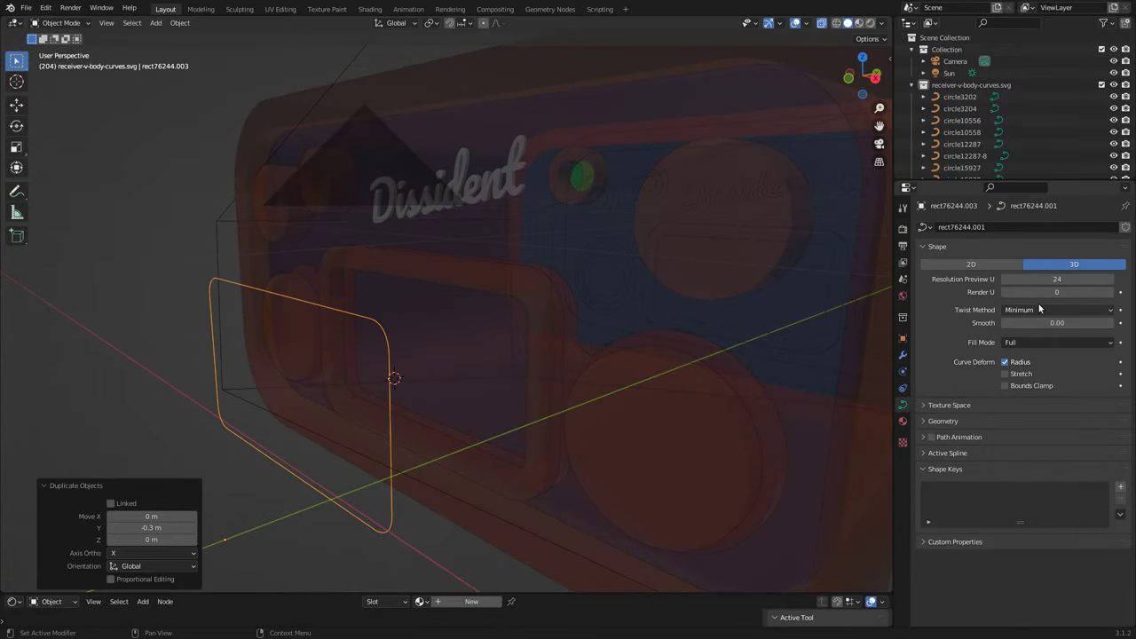
right_click(359, 405)
left_click(418, 410)
Step: Give the window panel a new material with a black viewport colour and save the file
left_click(903, 438)
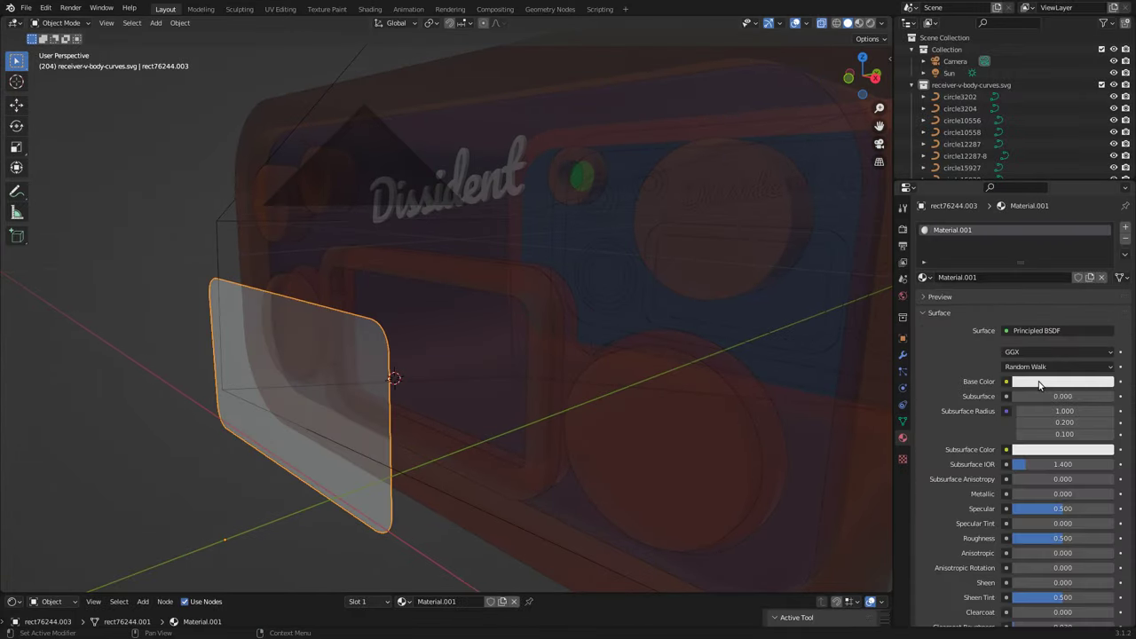
scroll(1008, 580, "down", 10)
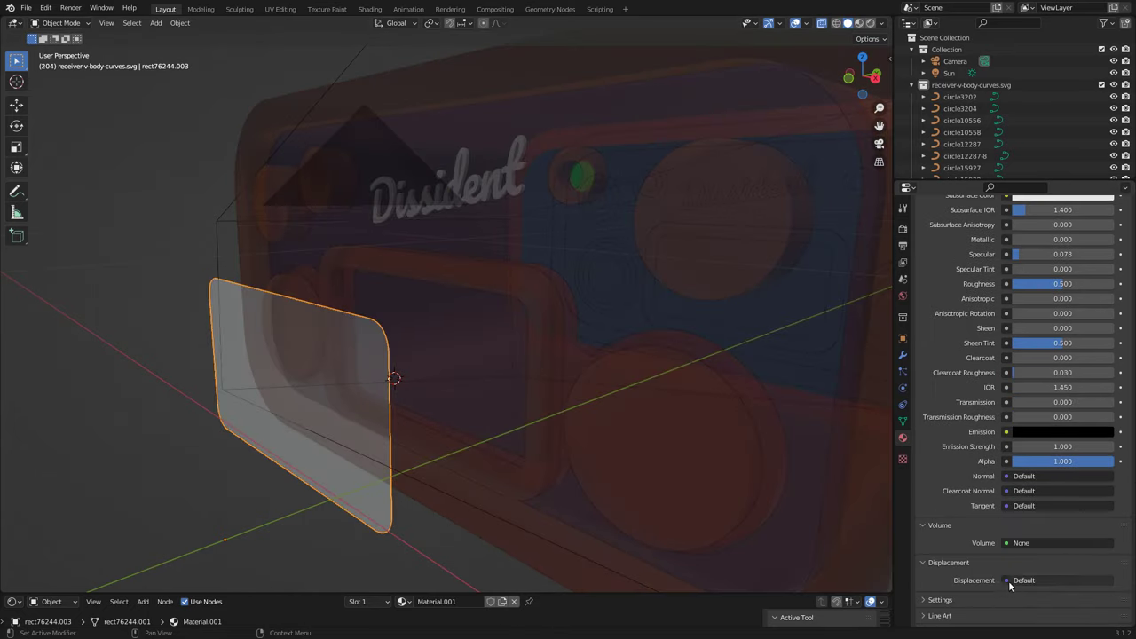
left_click(1056, 528)
left_click_drag(1084, 372, 1084, 440)
key("ctrl+s")
Step: Move the dark panel along Y until it sits inside the display window
left_click(876, 78)
scroll(471, 388, "down", 3)
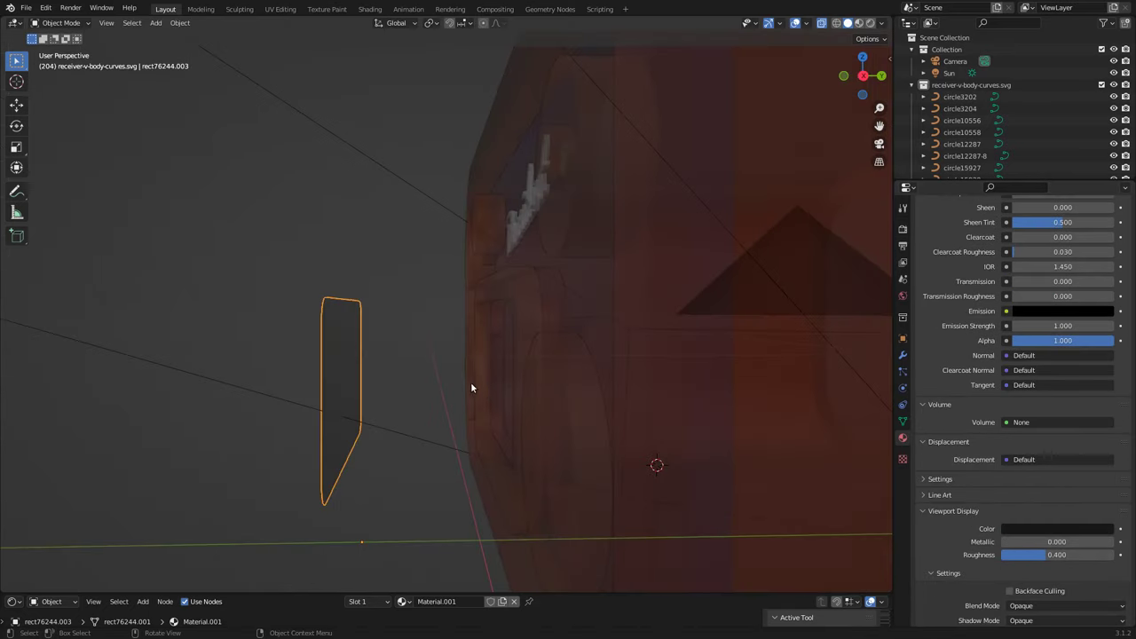
key("g")
key("y")
left_click(621, 388)
scroll(663, 389, "up", 3)
middle_click_drag(662, 388, 718, 385)
scroll(719, 385, "up", 2)
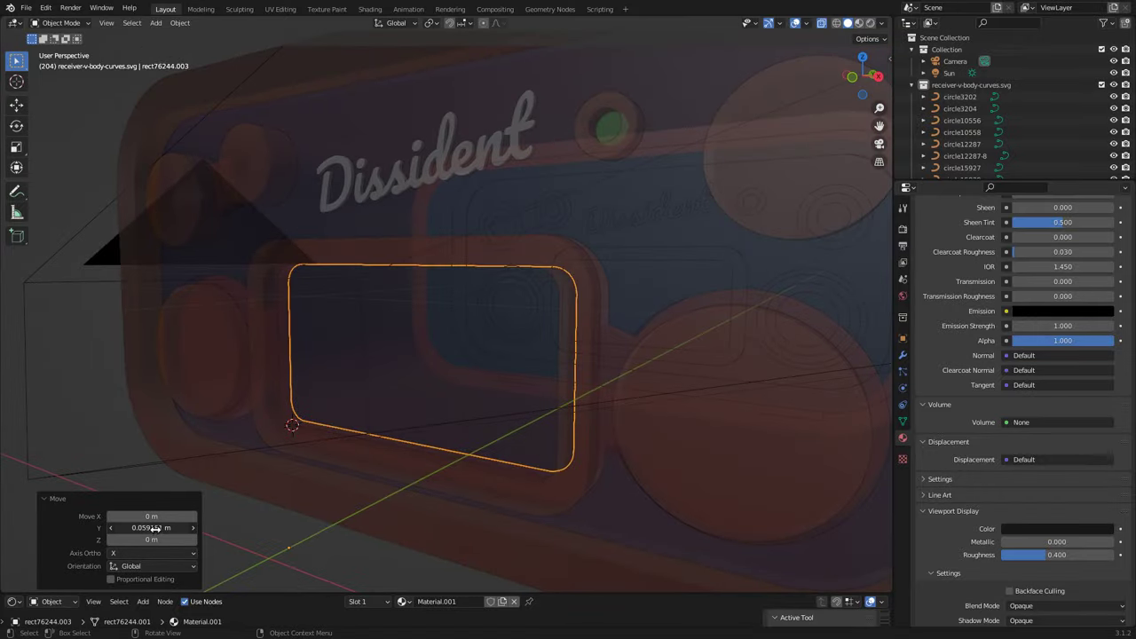
key("g")
key("y")
left_click(418, 432)
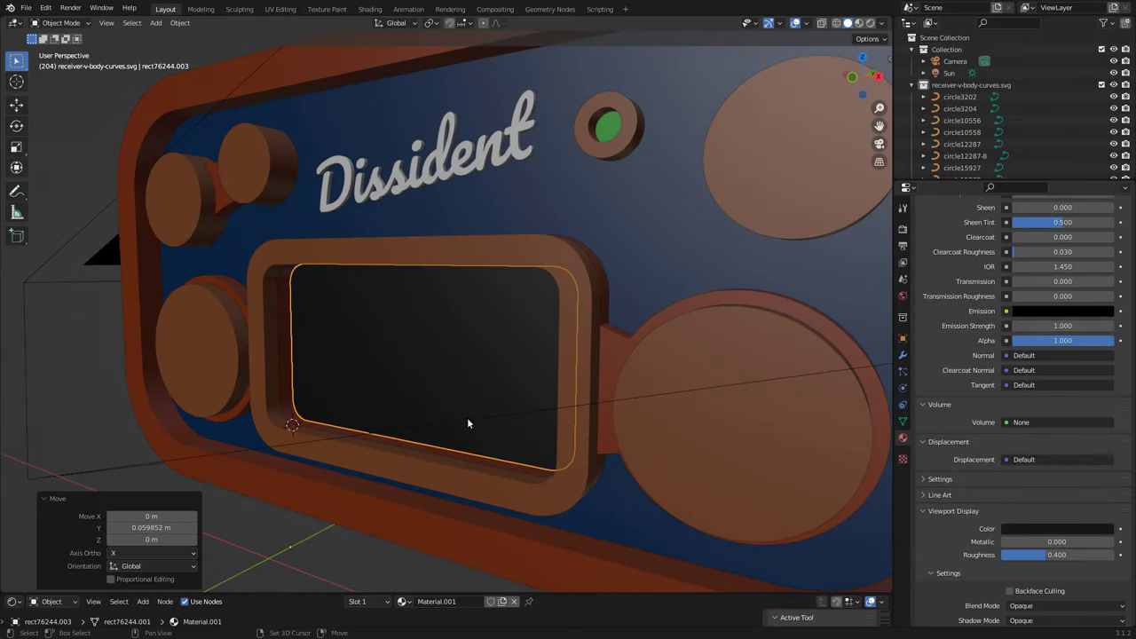
Step: Duplicate the panel for the glass, offset -0.002 m along Y
key("shift+d")
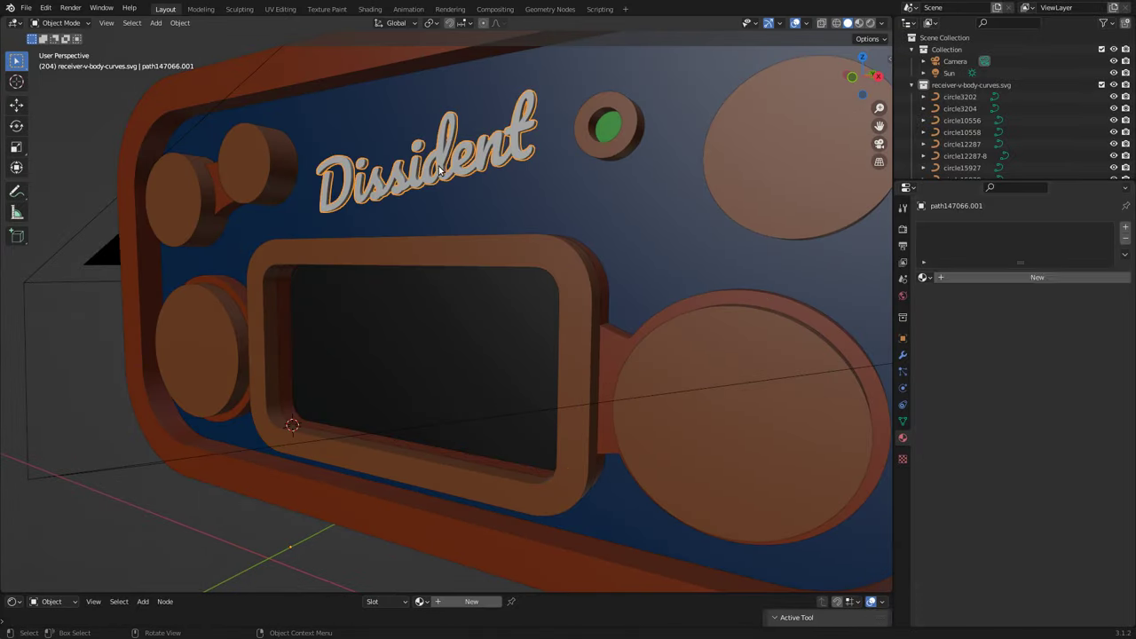
key("y")
left_click(525, 363)
left_click(142, 528)
type("-0.002")
key("Return")
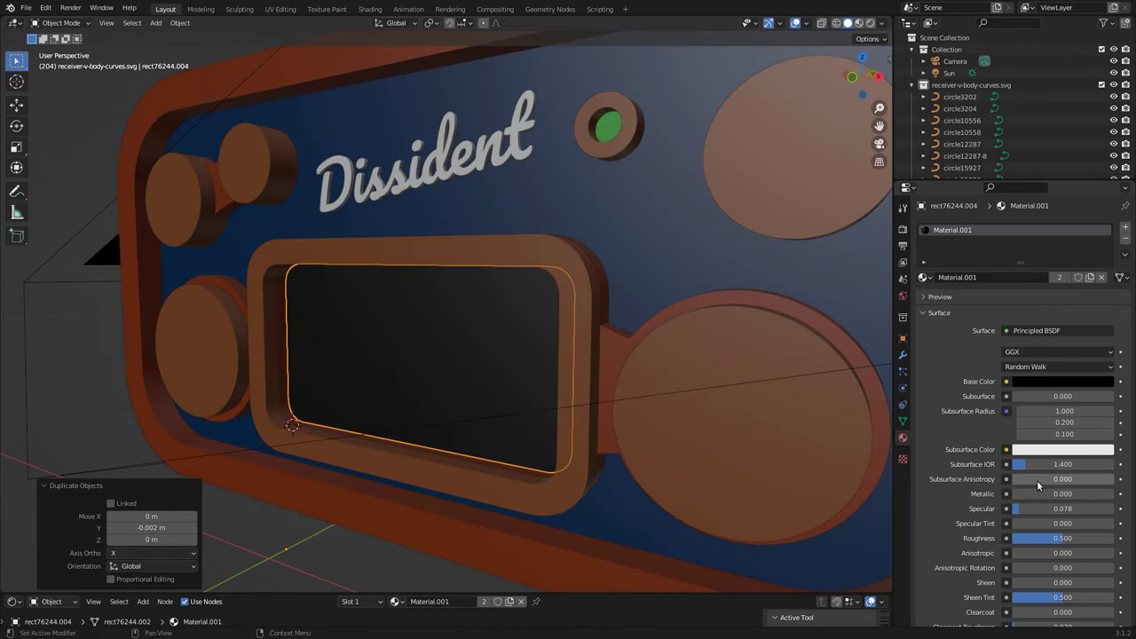
Step: In X-ray view, duplicate a circle curve hidden behind the panel
scroll(958, 530, "down", 5)
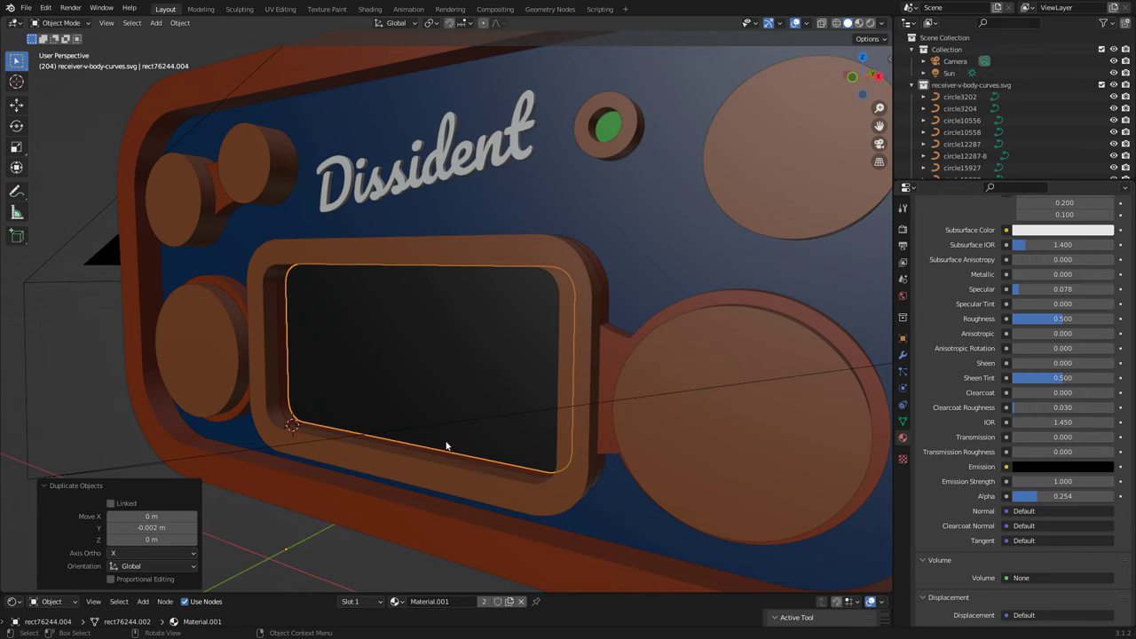
key("alt+z")
left_click(809, 323)
key("shift+d")
Step: Place the circle copy along Y and turn X-ray view back off
key("y")
left_click(162, 530)
left_click(161, 531)
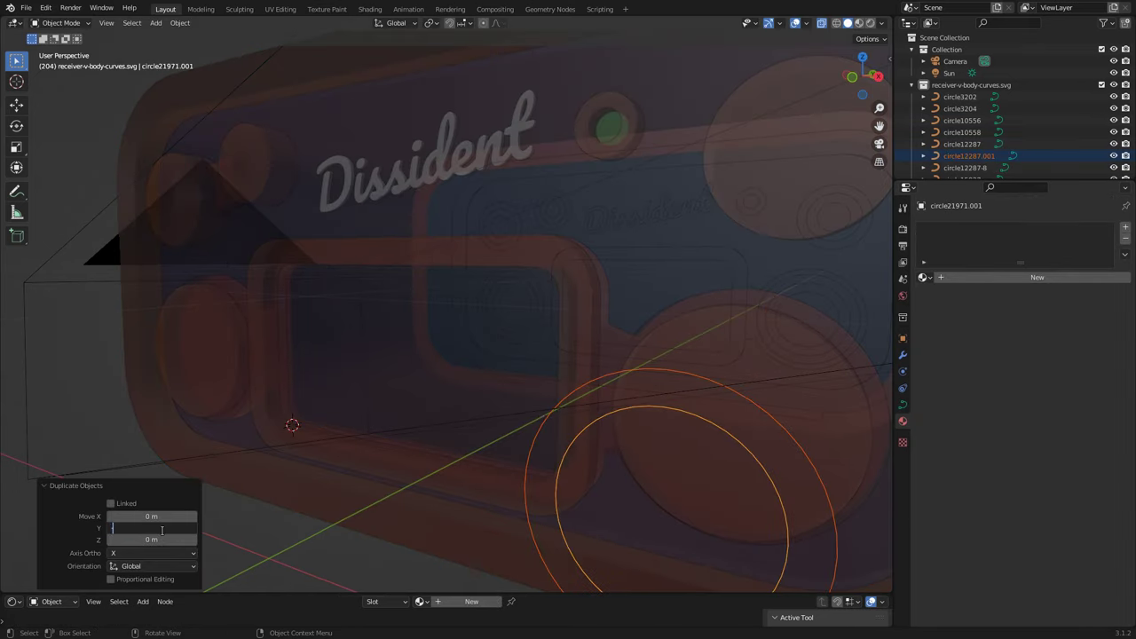
middle_click_drag(656, 353, 559, 308)
key("alt+z")
Step: Fill the circle on both sides, convert it to a mesh and extrude it into a cylinder
left_click(903, 404)
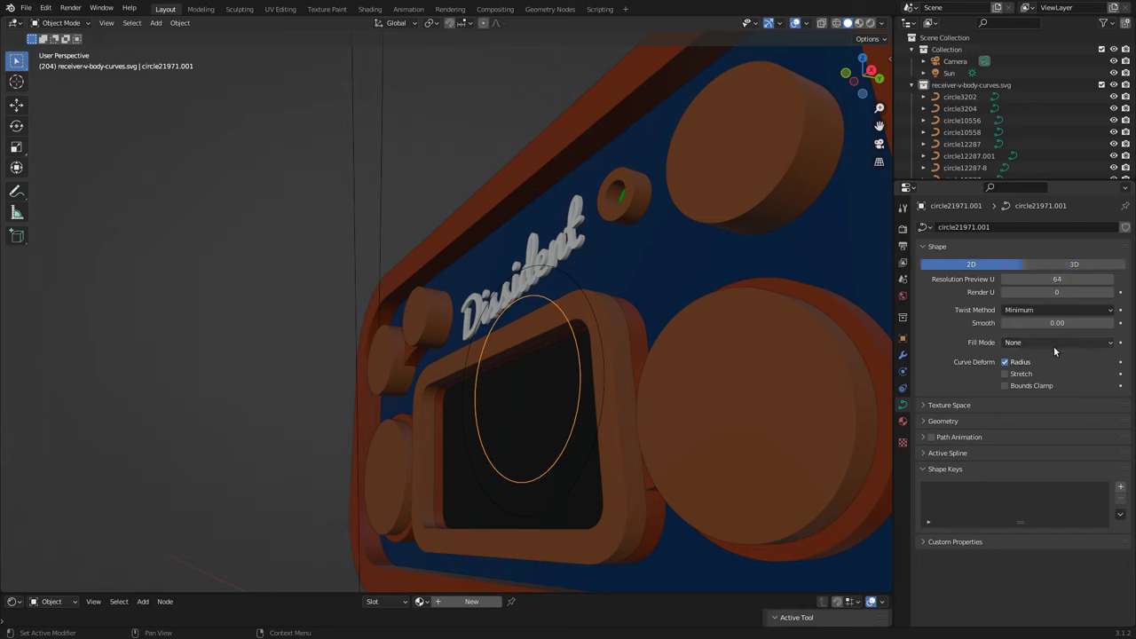
left_click(1054, 346)
left_click(1045, 372)
right_click(538, 360)
left_click(596, 376)
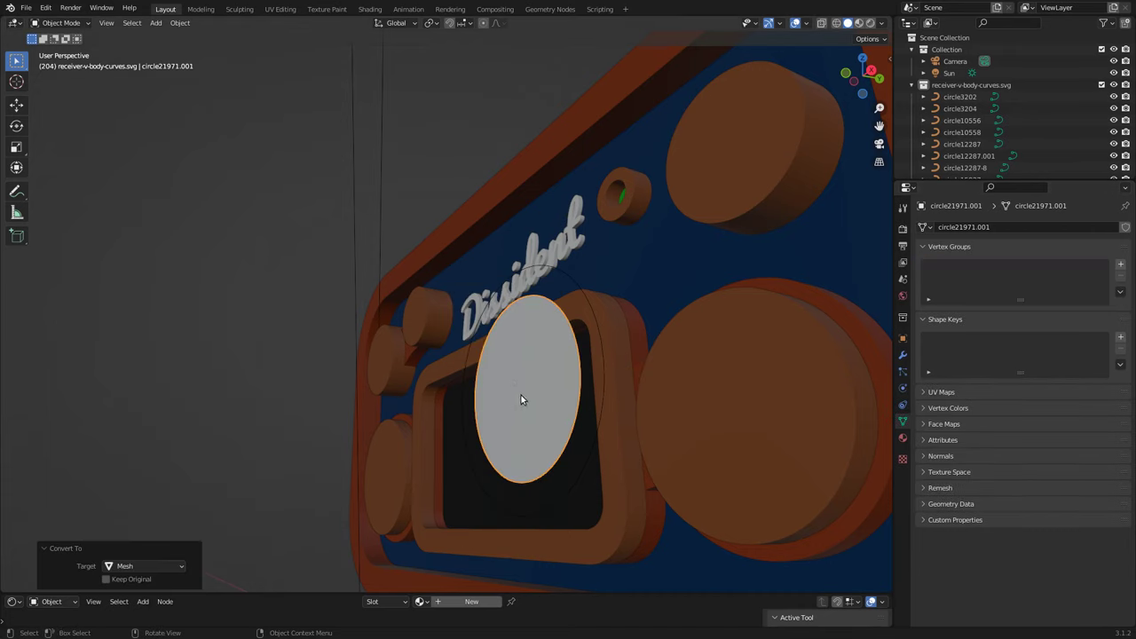
key("Tab")
key("e")
left_click(444, 393)
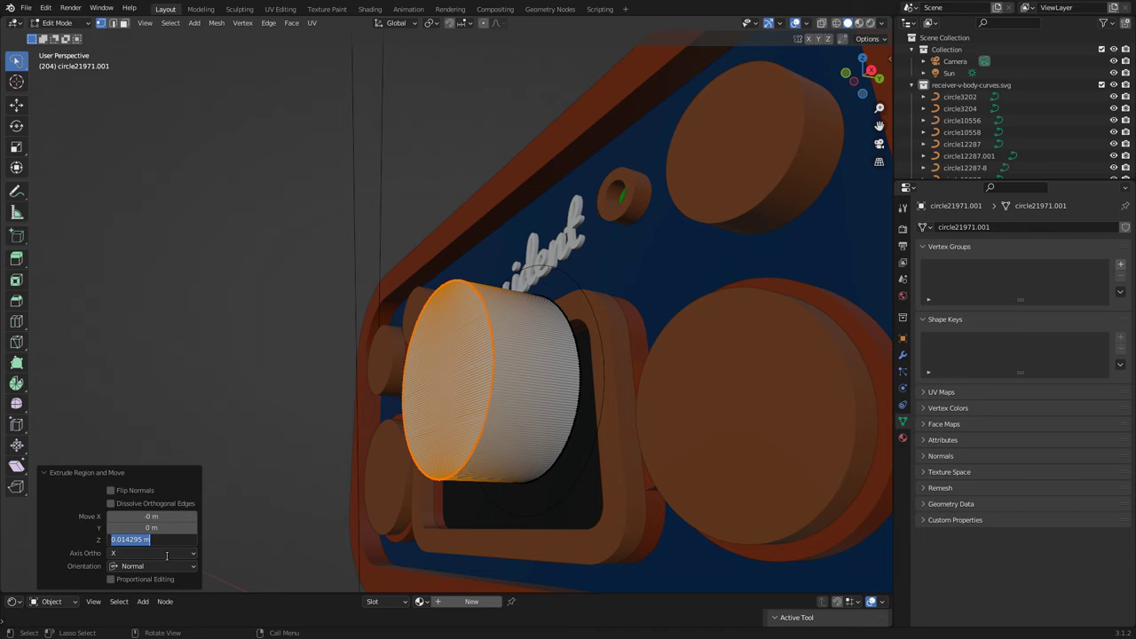
key("Return")
key("Tab")
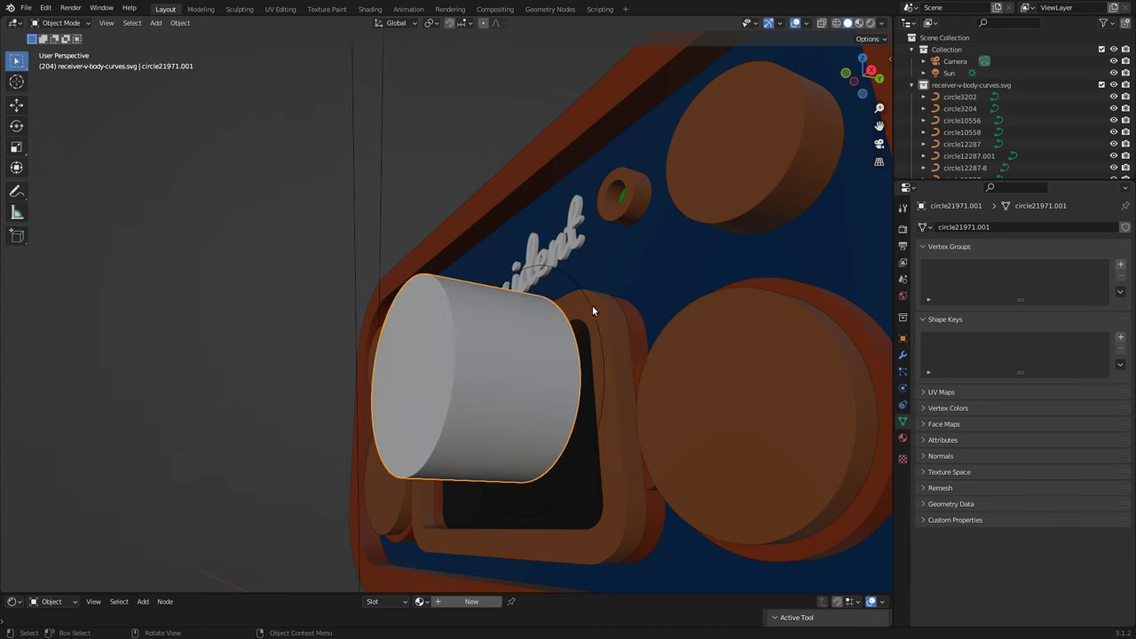
Step: Fill the second circle circle12287.001, convert it to a mesh and extrude it into a flange
left_click(592, 305)
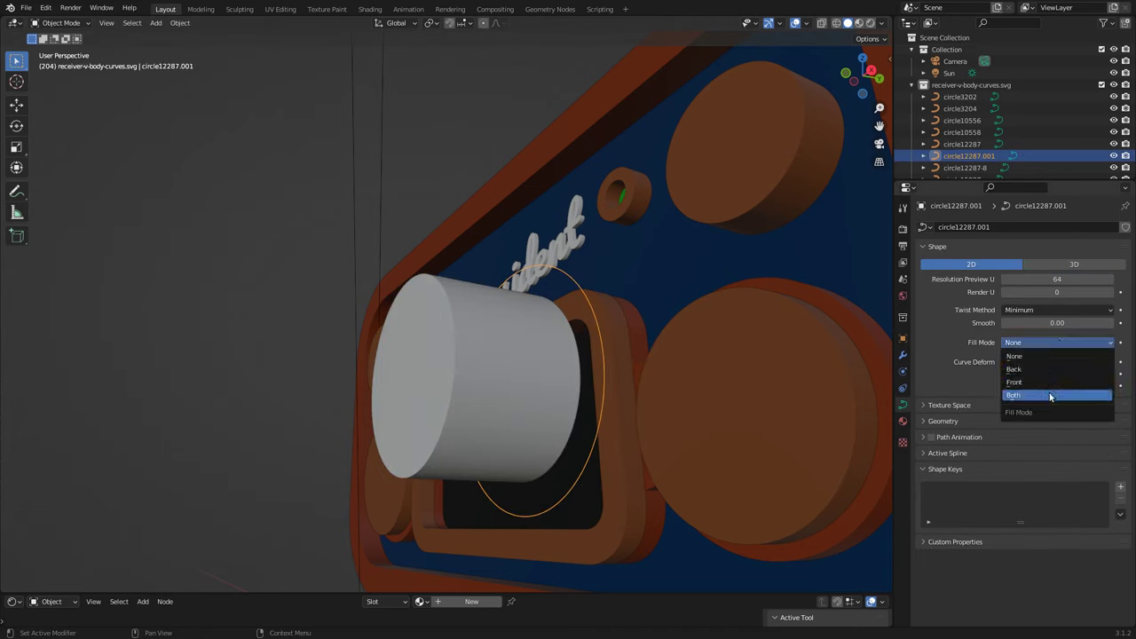
left_click(1050, 396)
right_click(533, 350)
left_click(583, 363)
key("Tab")
key("e")
double_click(151, 540)
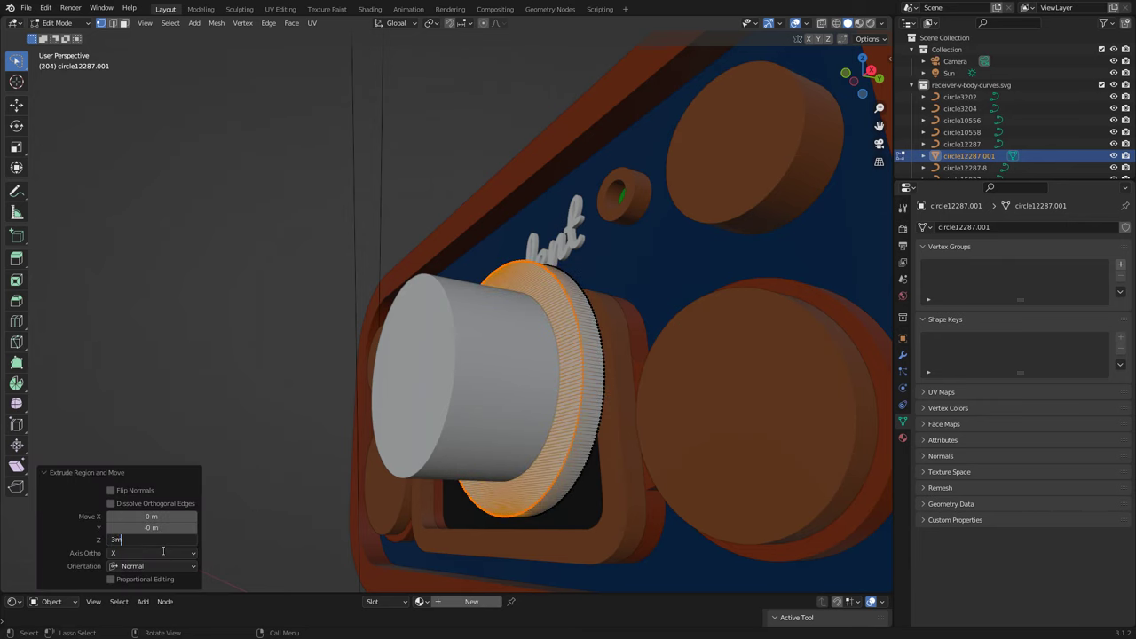
key("Tab")
Step: Select the front cylinder, then select the flange
left_click(504, 394)
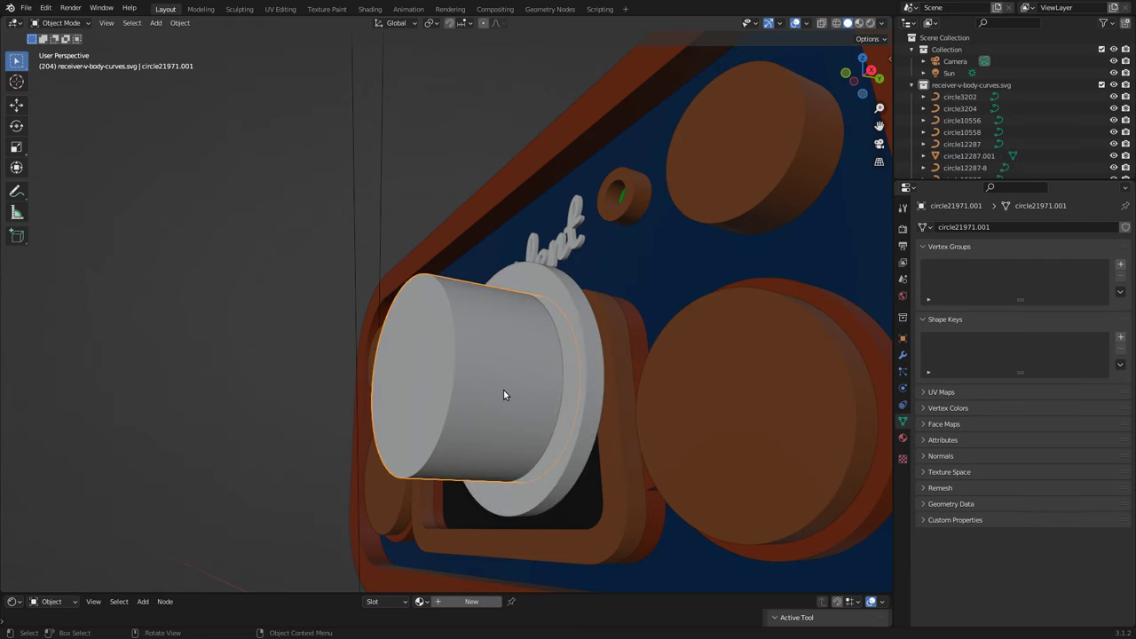
key("KP_3")
key("KP_Decimal")
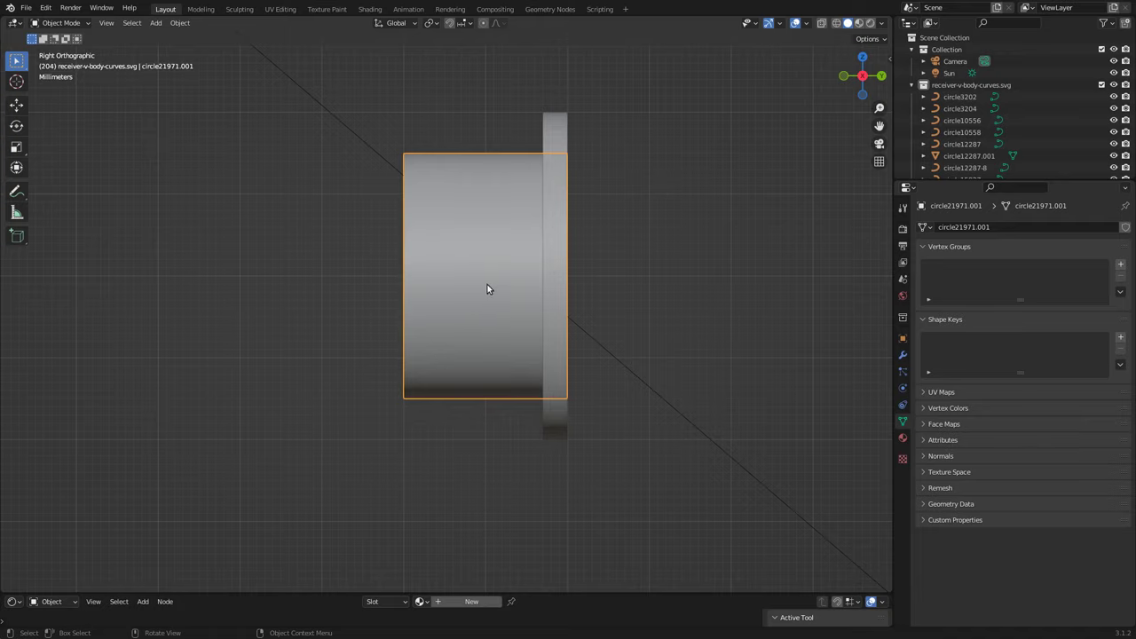
middle_click_drag(520, 279, 563, 230)
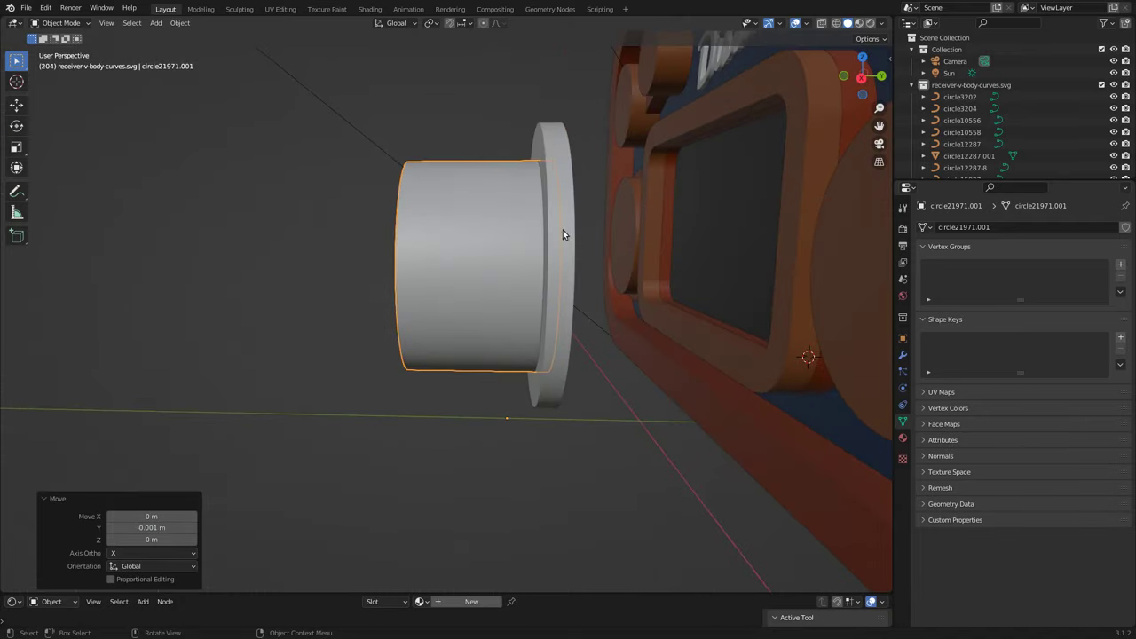
left_click(563, 230)
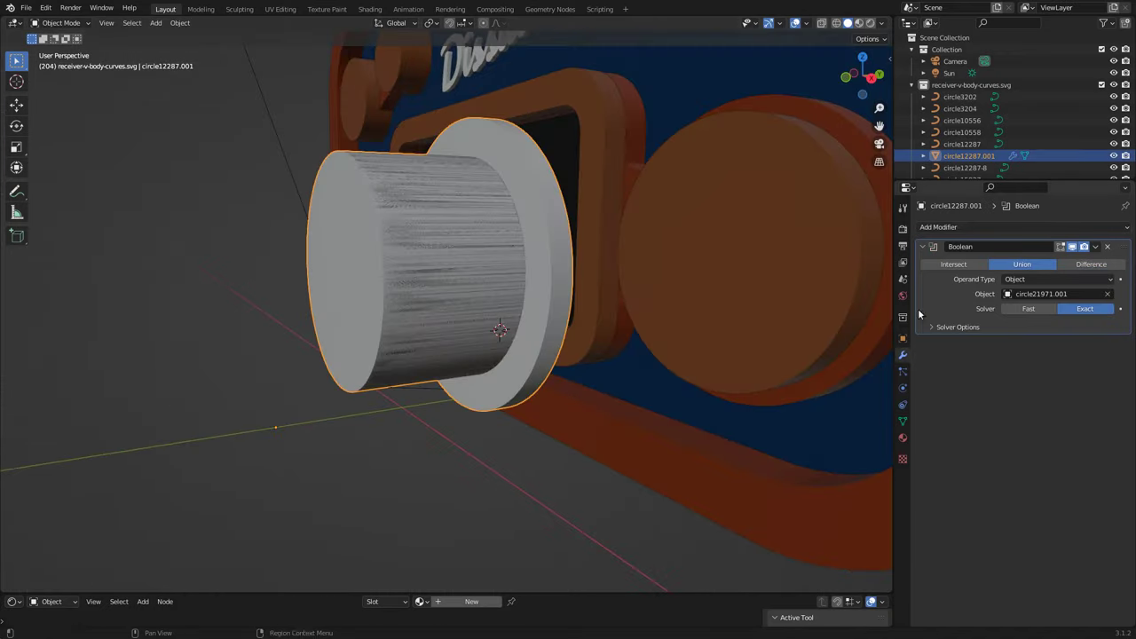
Step: Apply the union of the knob parts and, in see-through Edit Mode, scale the cylinder section to 0.85
key("ctrl+a")
mouse_move(474, 287)
middle_mouse_down()
mouse_move(404, 317)
mouse_move(348, 369)
mouse_move(399, 338)
middle_mouse_up()
key("alt+z")
key("Tab")
key("l")
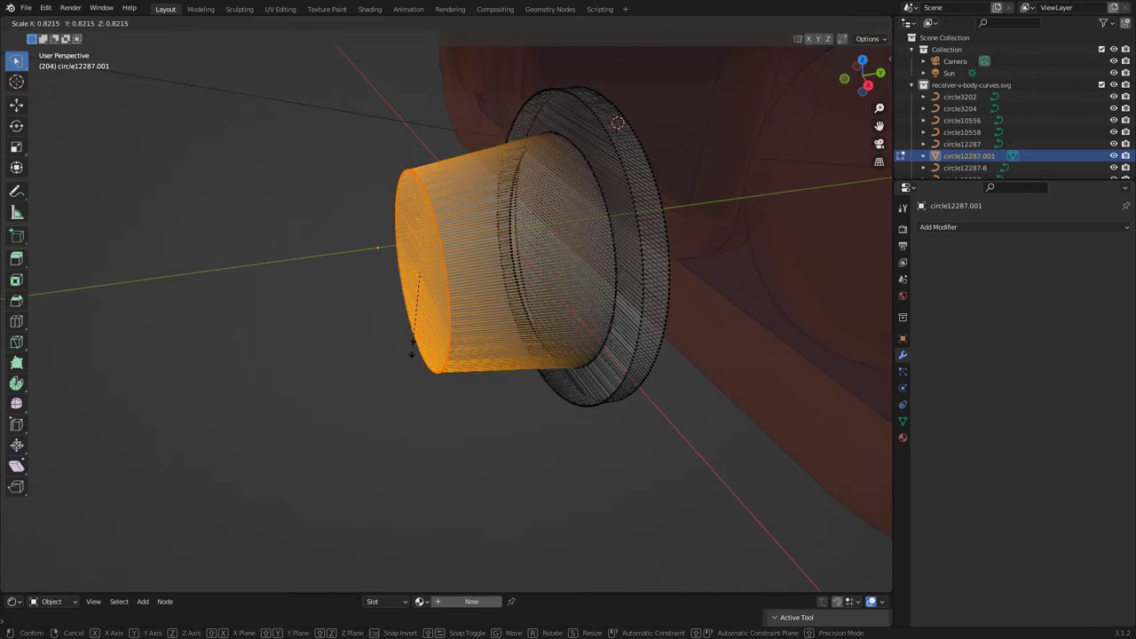
key("s")
left_click(164, 497)
key("Tab")
key("Tab")
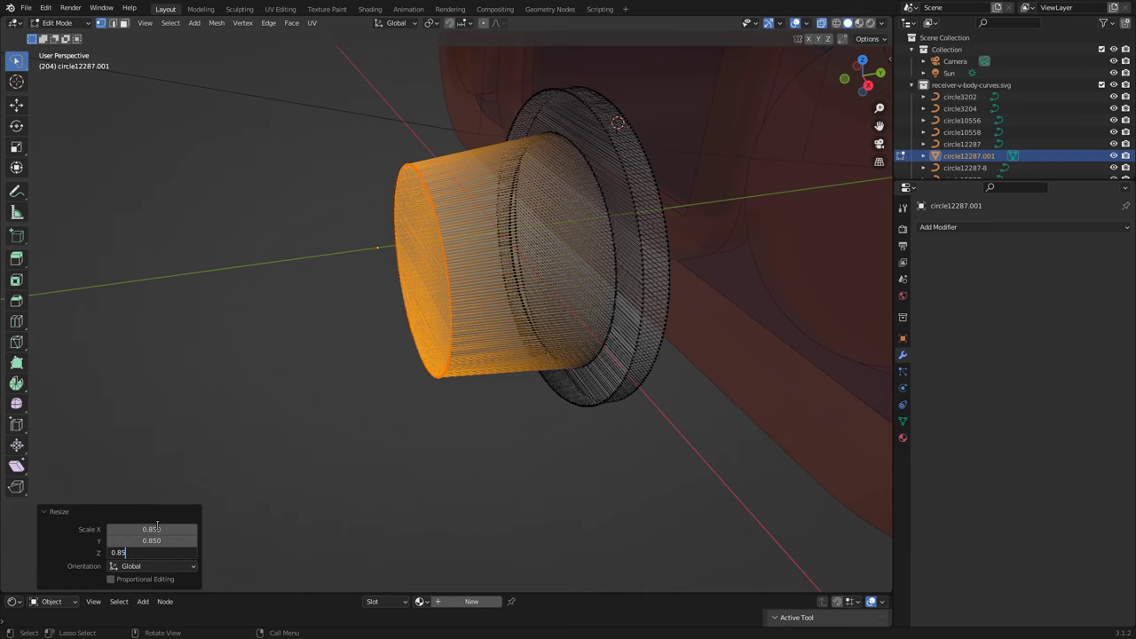
key("Return")
Step: Extrude the knob's front end face a small depth and shrink it to 0.95
middle_click_drag(417, 390, 433, 476)
key("e")
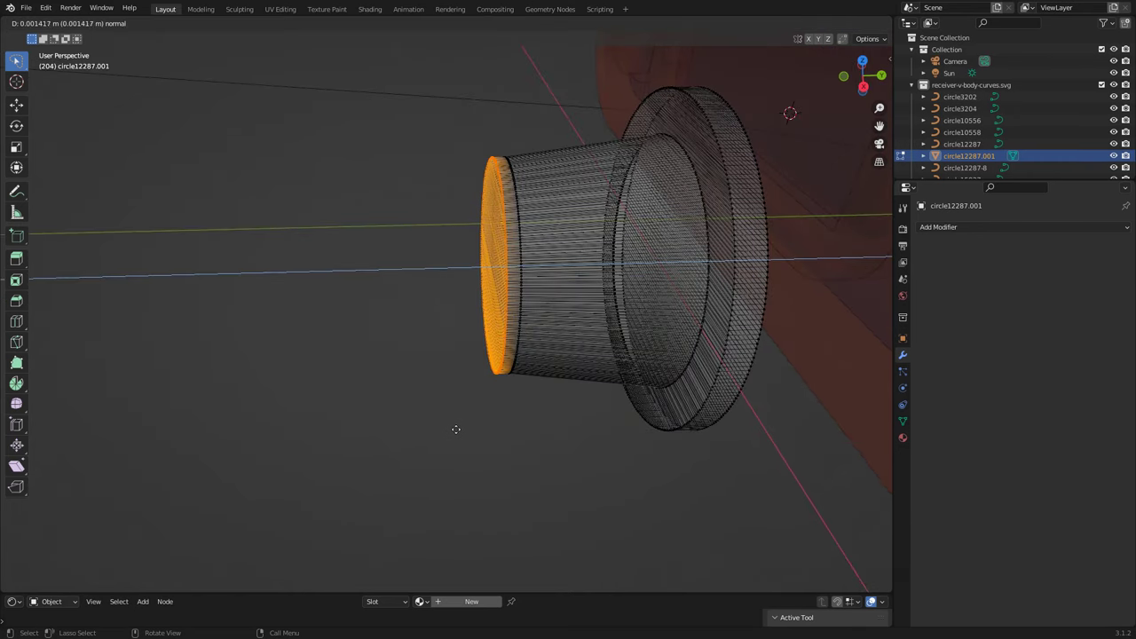
left_click(457, 432)
left_click(142, 539)
key("s")
left_click(323, 484)
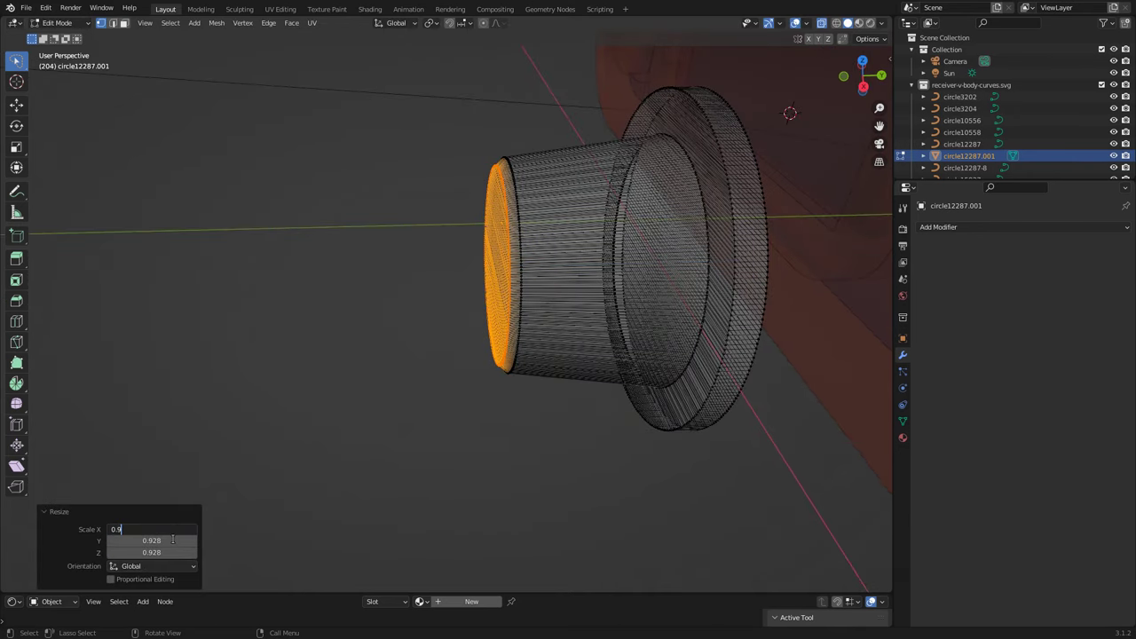
Step: Facing the knob head-on, select the full outer ring of rim vertices
middle_click_drag(678, 454, 670, 371, "alt")
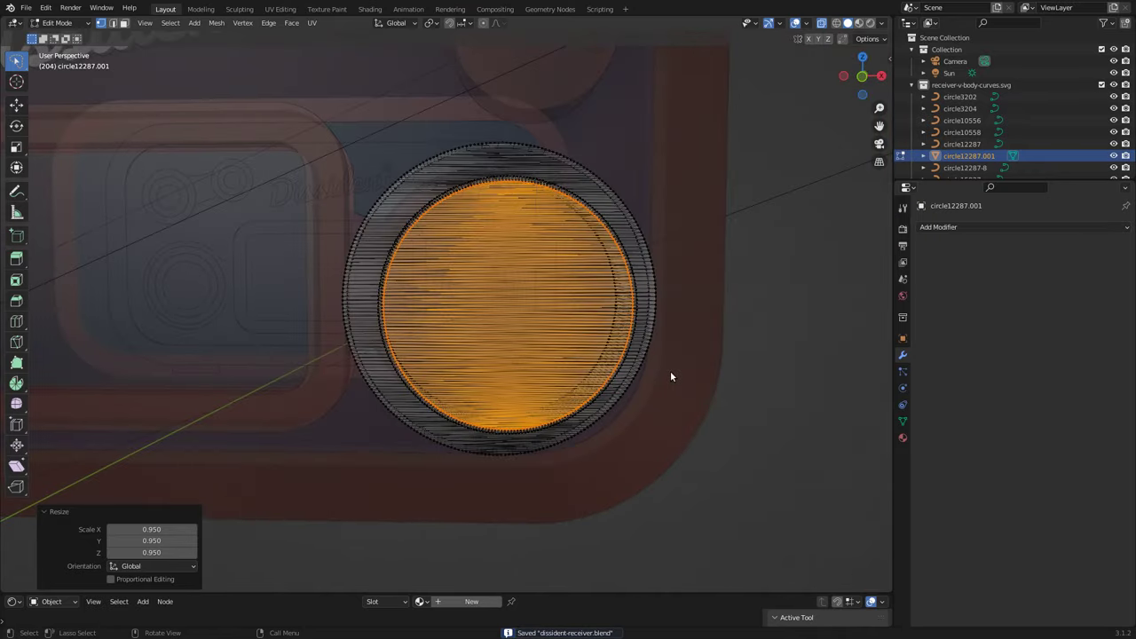
key("KP_Decimal")
left_click_drag(752, 214, 770, 475)
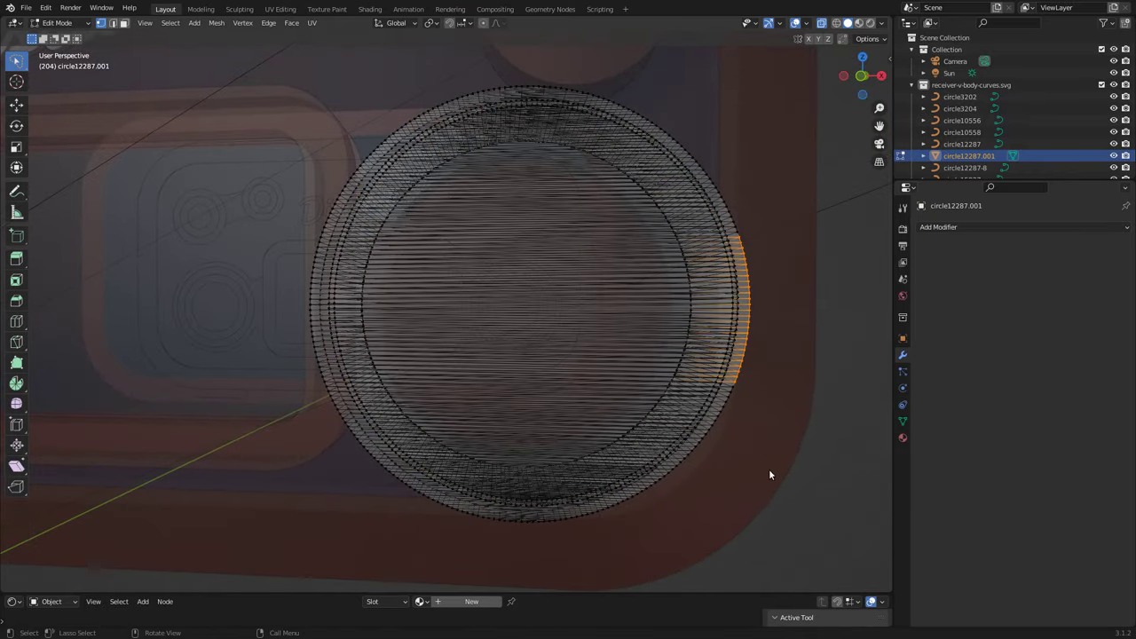
left_click_drag(654, 484, 735, 240)
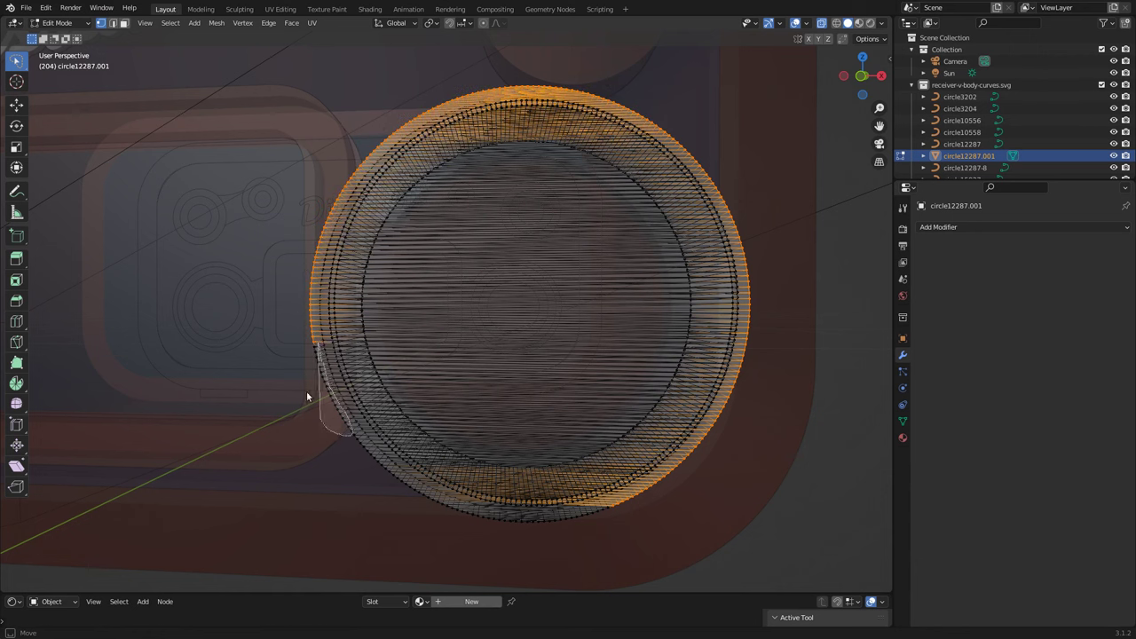
left_click_drag(409, 486, 441, 503)
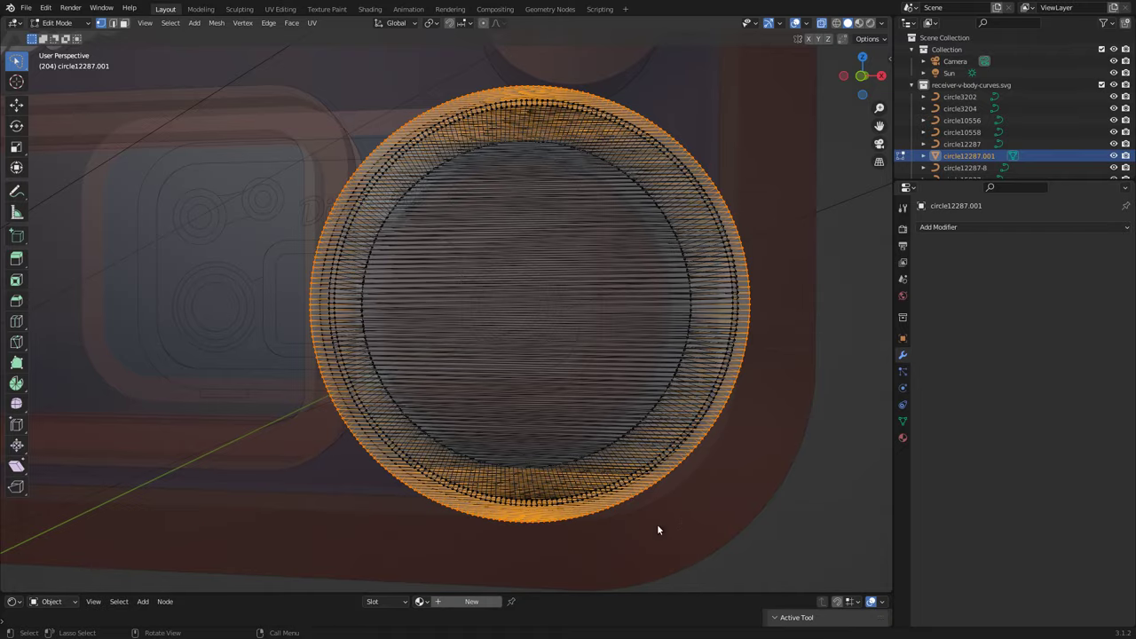
mouse_move(658, 530)
middle_mouse_down()
mouse_move(649, 423)
mouse_move(479, 469)
middle_mouse_up()
Step: Pull the selected rim vertices out along the Y axis
key("g")
key("y")
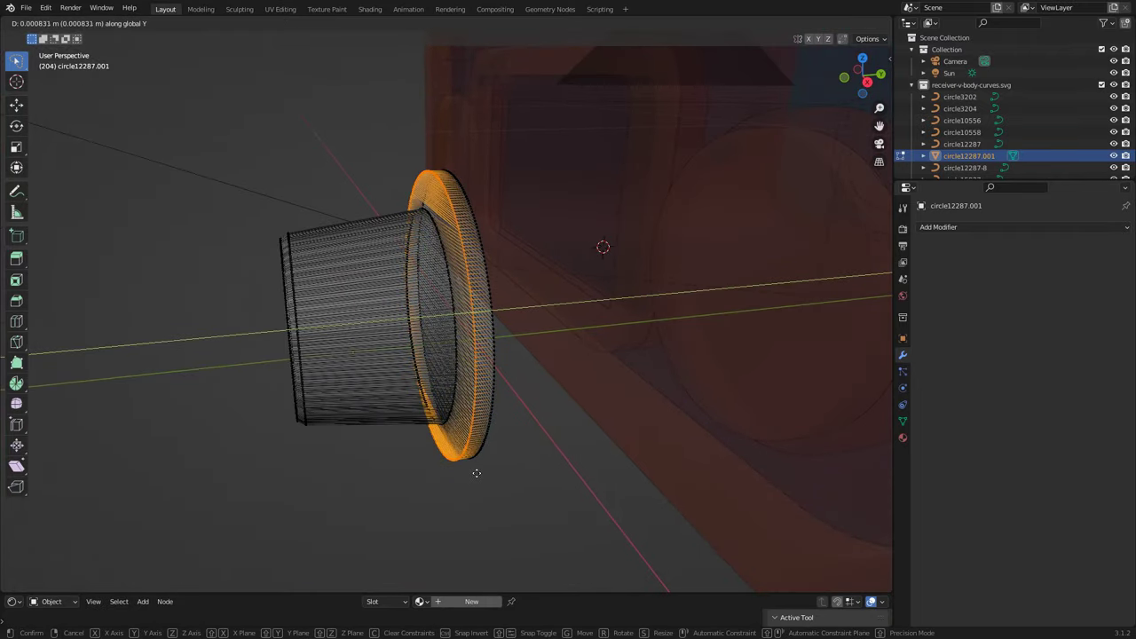
left_click(522, 421)
mouse_move(510, 396)
middle_mouse_down()
mouse_move(490, 368)
mouse_move(559, 310)
mouse_move(457, 394)
mouse_move(426, 345)
mouse_move(699, 321)
middle_mouse_up()
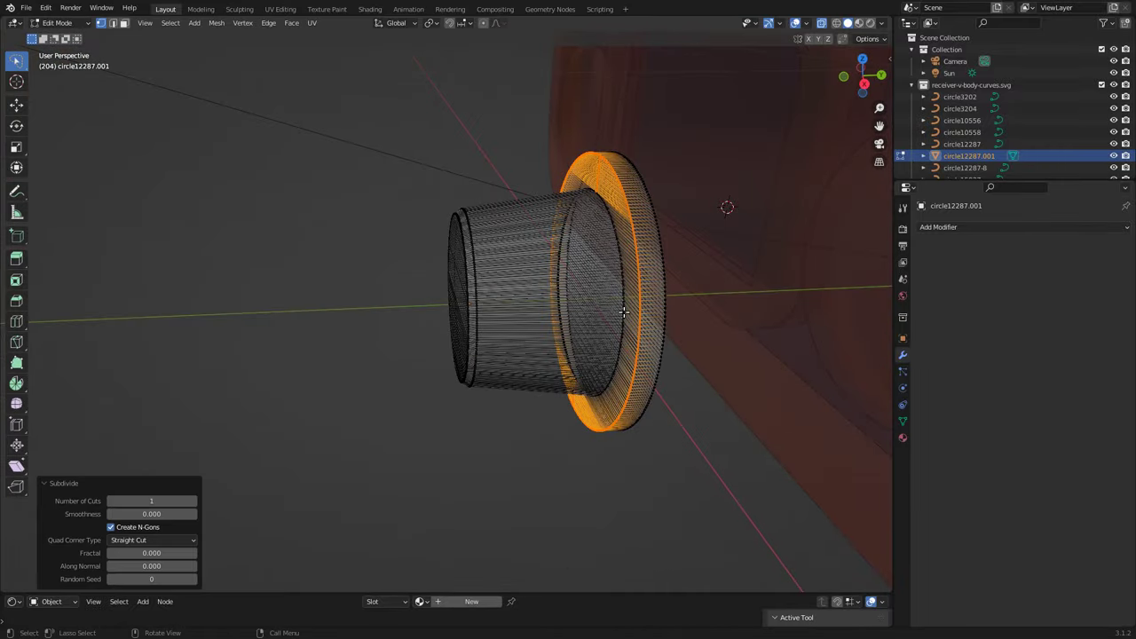
Step: Offset the rim further along Y, undoing an accidental rotation
key("g")
key("y")
left_click(601, 288)
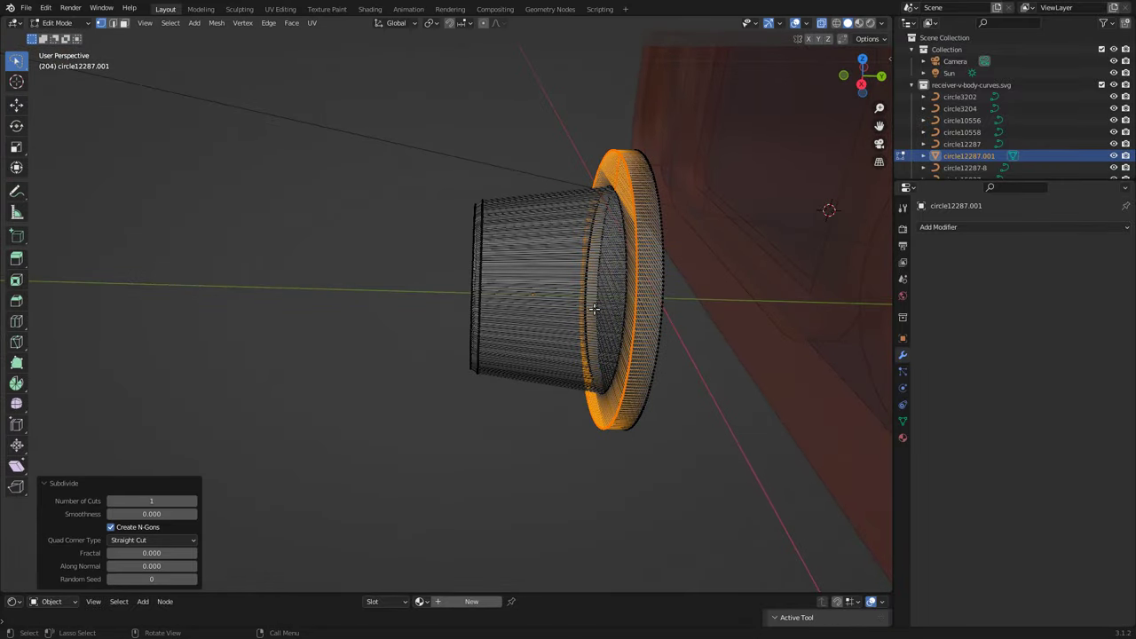
left_click(637, 272)
middle_click_drag(636, 271, 734, 127)
key("r")
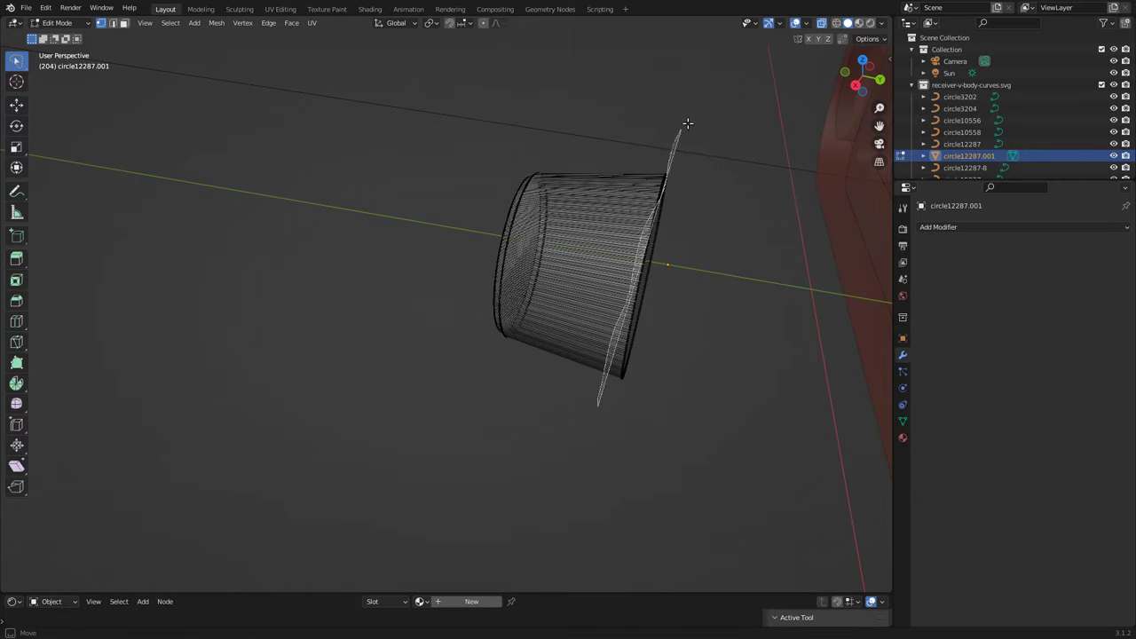
key("ctrl+z")
Step: Move the rim along Y, scale it to 1.298 into a wide disc, and extrude it
key("g")
key("y")
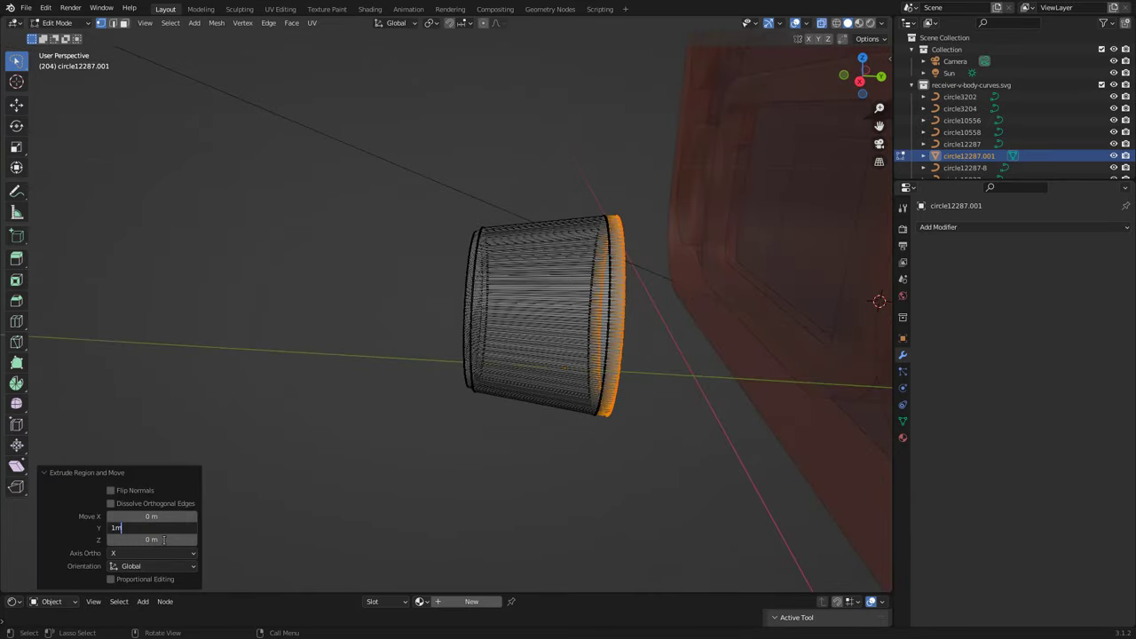
type("0.001")
key("s")
left_click(654, 307)
middle_click_drag(654, 307, 659, 339)
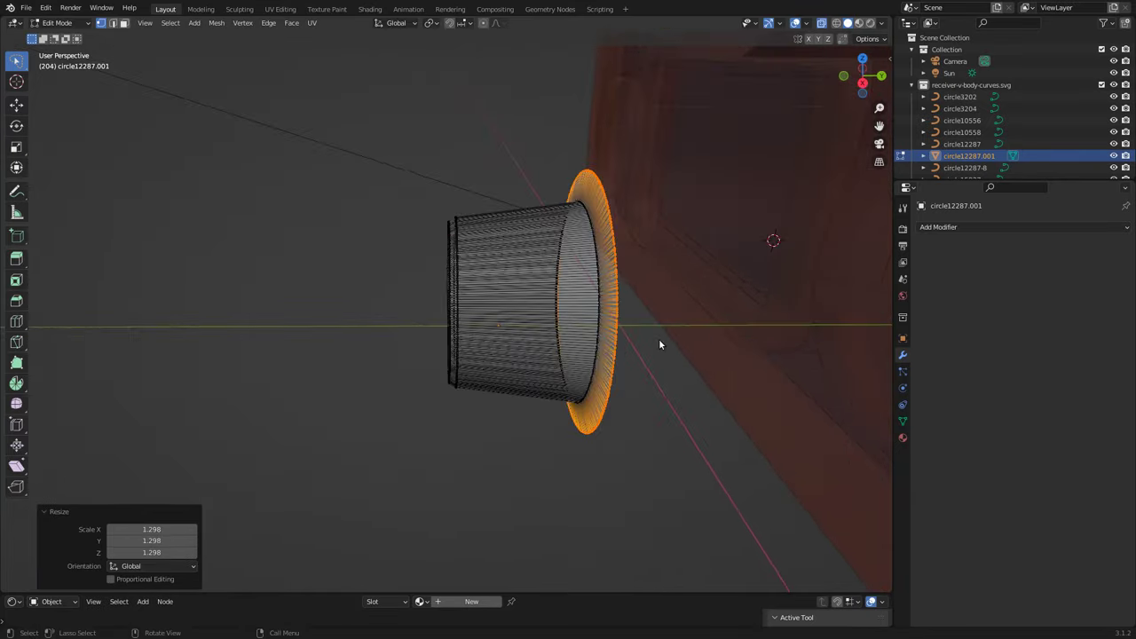
key("e")
left_click(451, 384)
Step: Return to Object Mode with solid shading to inspect the finished knob
middle_click_drag(569, 444, 699, 414)
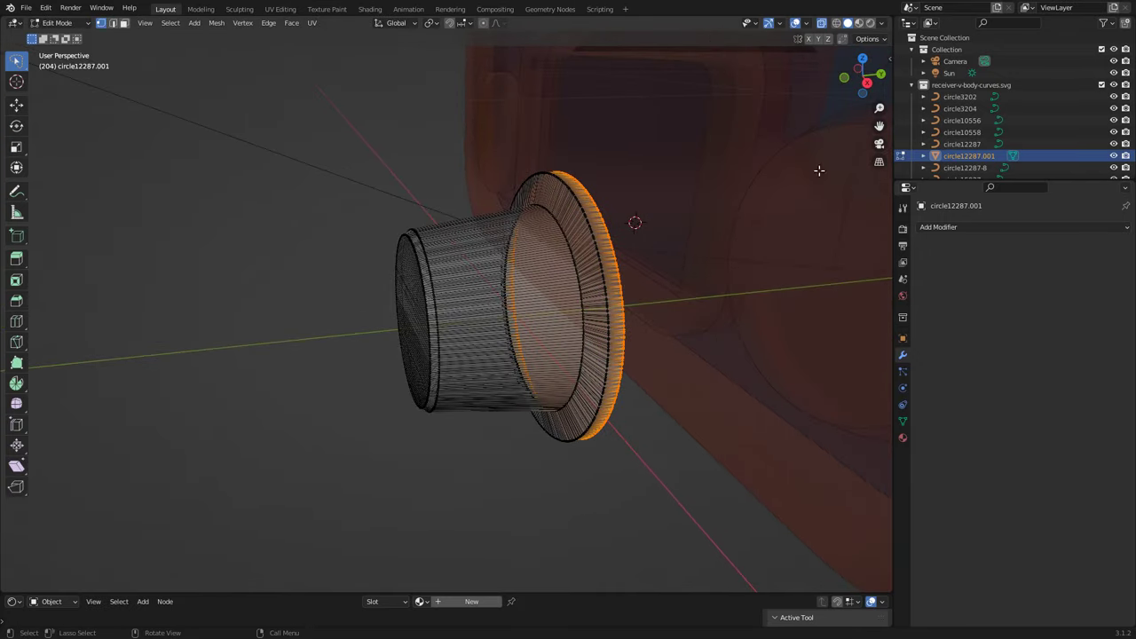
key("Tab")
key("shift+z")
middle_click_drag(706, 360, 951, 363)
left_click(903, 437)
Step: Size the knob to 0.04 m width and depth, set its origin to geometry, add a material, and save
key("n")
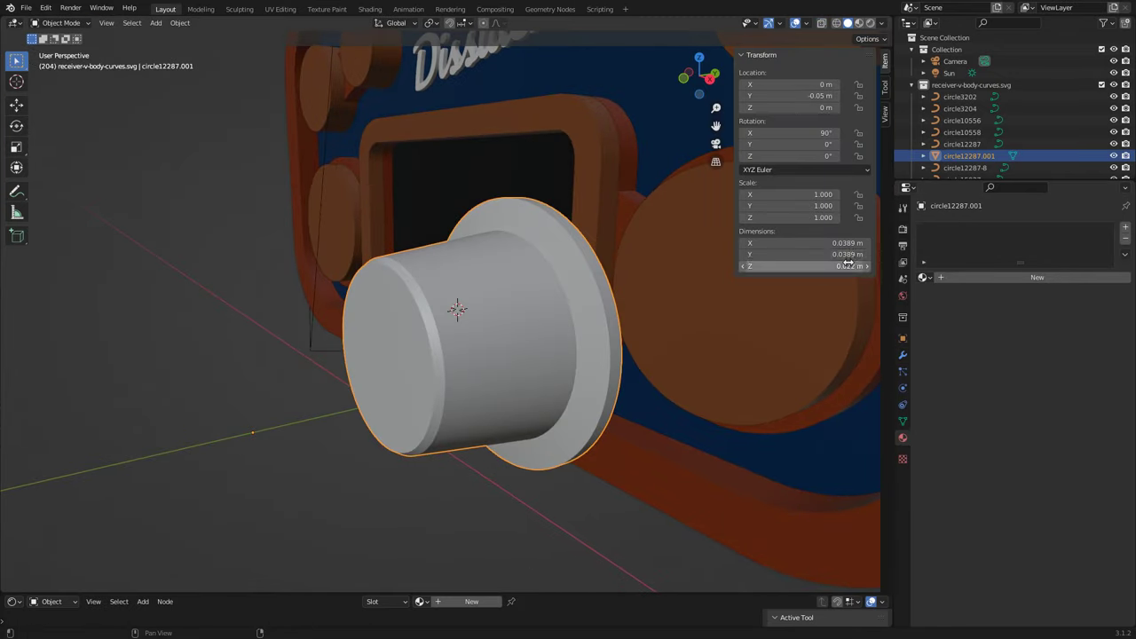
key("Return")
right_click(444, 343)
left_click(583, 358)
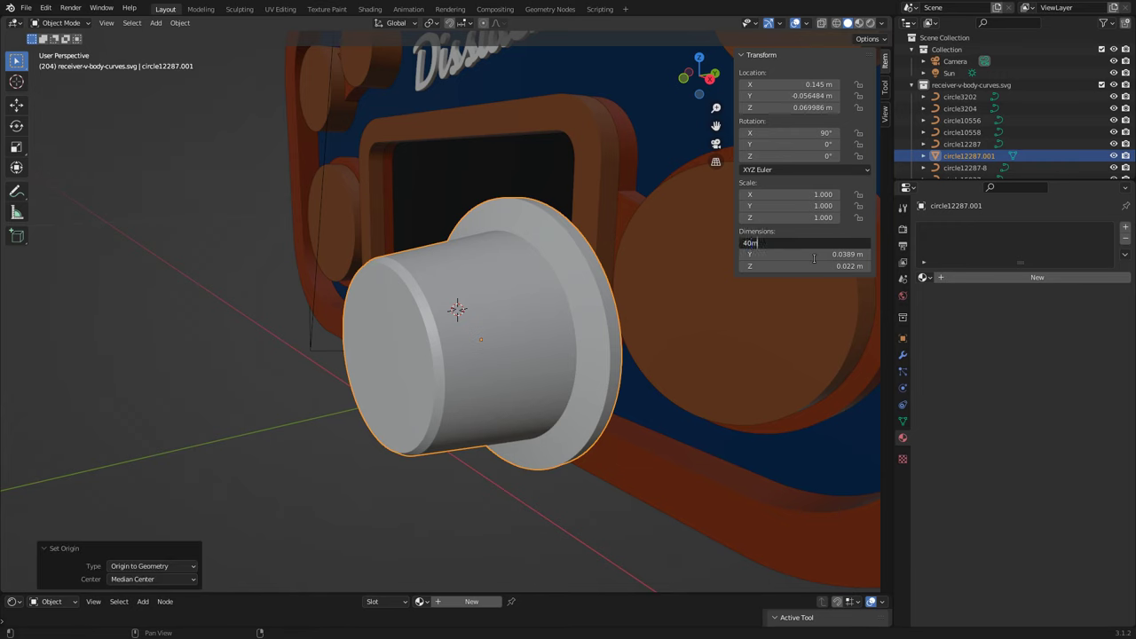
key("ctrl+v")
middle_click_drag(622, 427, 701, 408)
left_click(1003, 278)
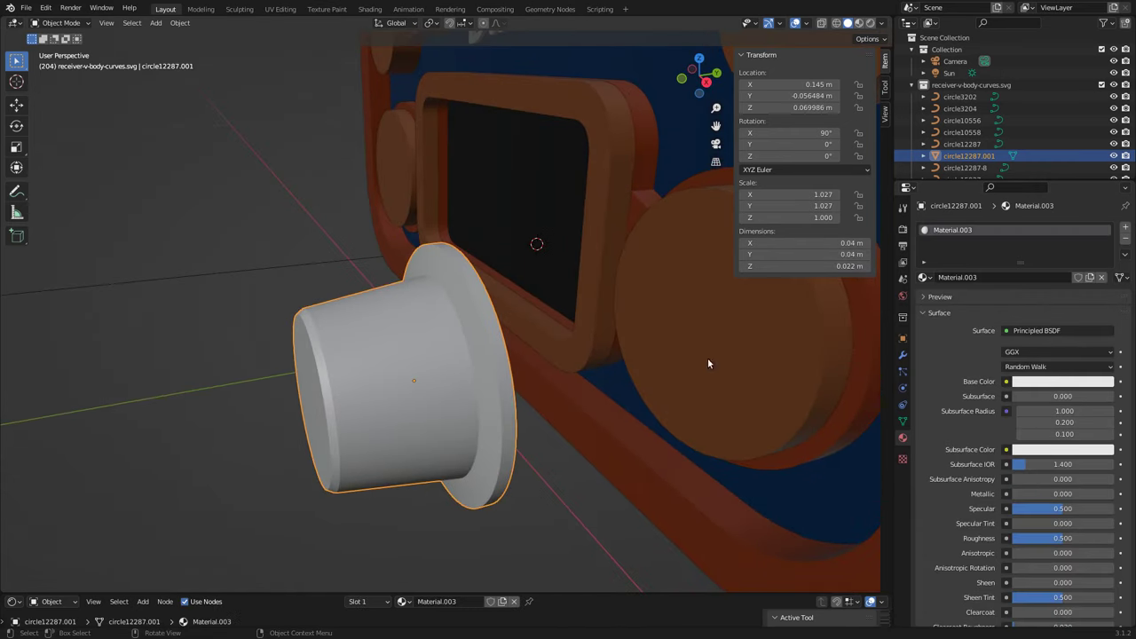
key("ctrl+s")
key("n")
Step: From the right side view, move the knob to an exact Y offset
key("KP_3")
scroll(325, 297, "up", 2)
key("g")
key("y")
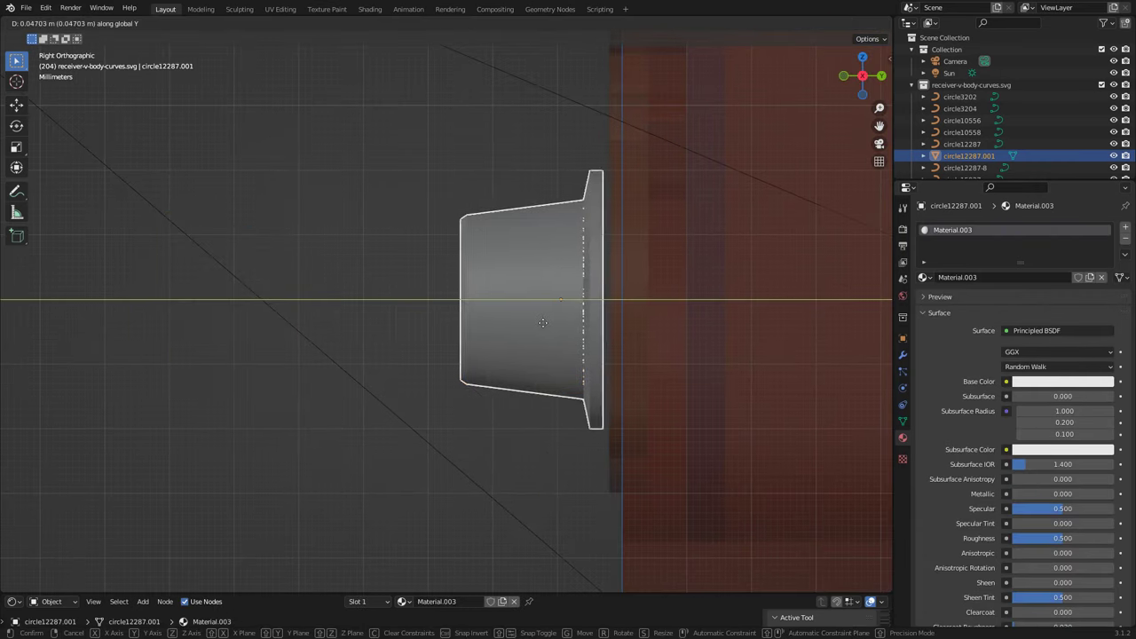
key("Return")
double_click(151, 527)
Step: Duplicate the knob and shift the copy to an exact X offset
key("KP_1")
key("shift+d")
key("x")
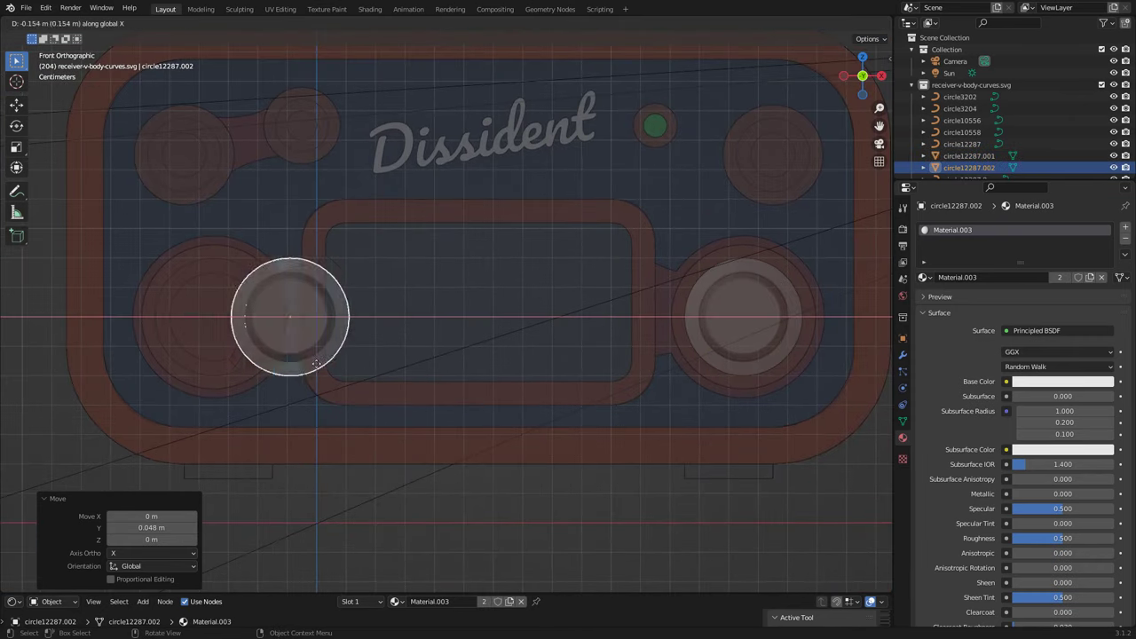
key("Return")
double_click(151, 516)
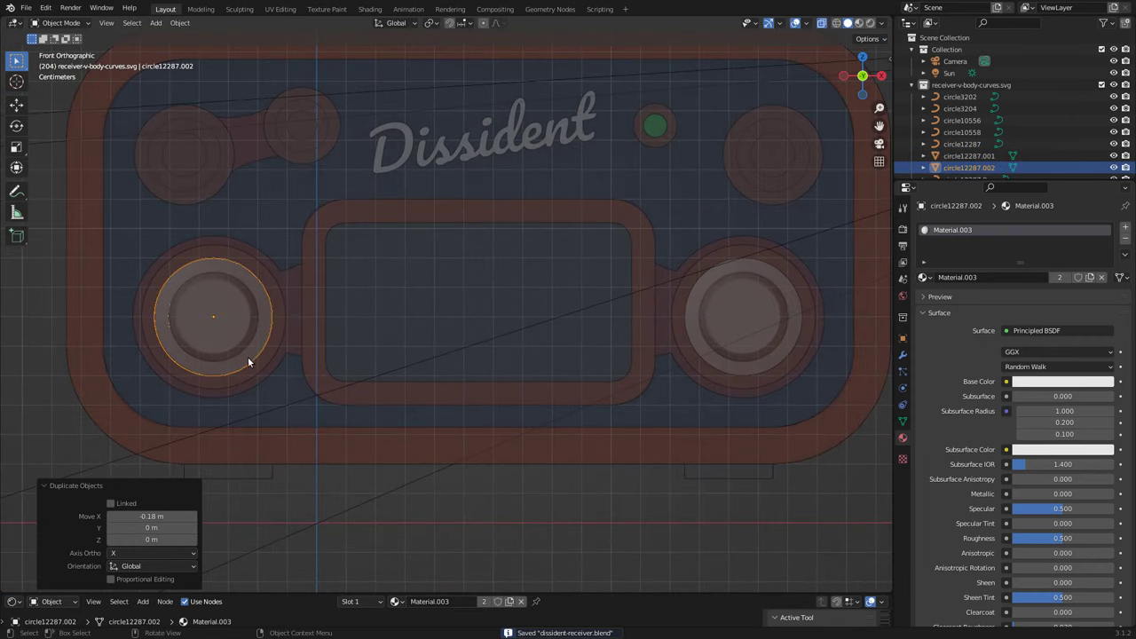
Step: Copy the knob onto the top-left circle at a 0.055 m vertical offset, then save
key("shift+d")
type("0.0")
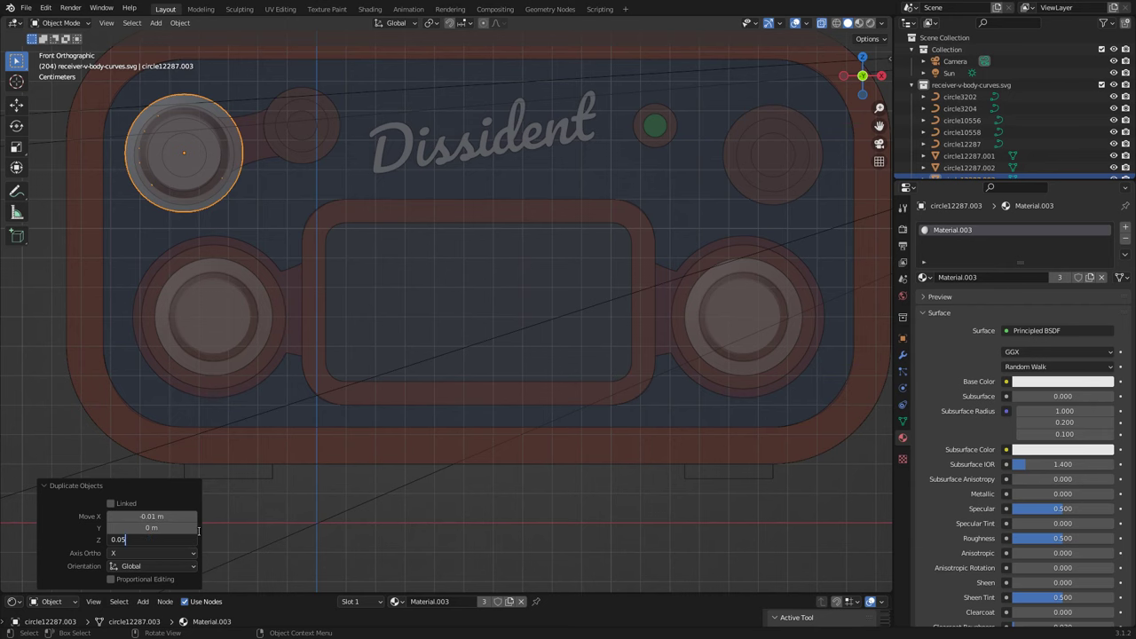
type("5")
key("Return")
mouse_move(269, 253)
middle_mouse_down()
mouse_move(306, 234)
mouse_move(388, 263)
mouse_move(353, 268)
middle_mouse_up()
key("alt+z")
key("ctrl+s")
Step: Shrink the top-left knob while keeping its depth, and nudge it 0.001 along Y
key("s")
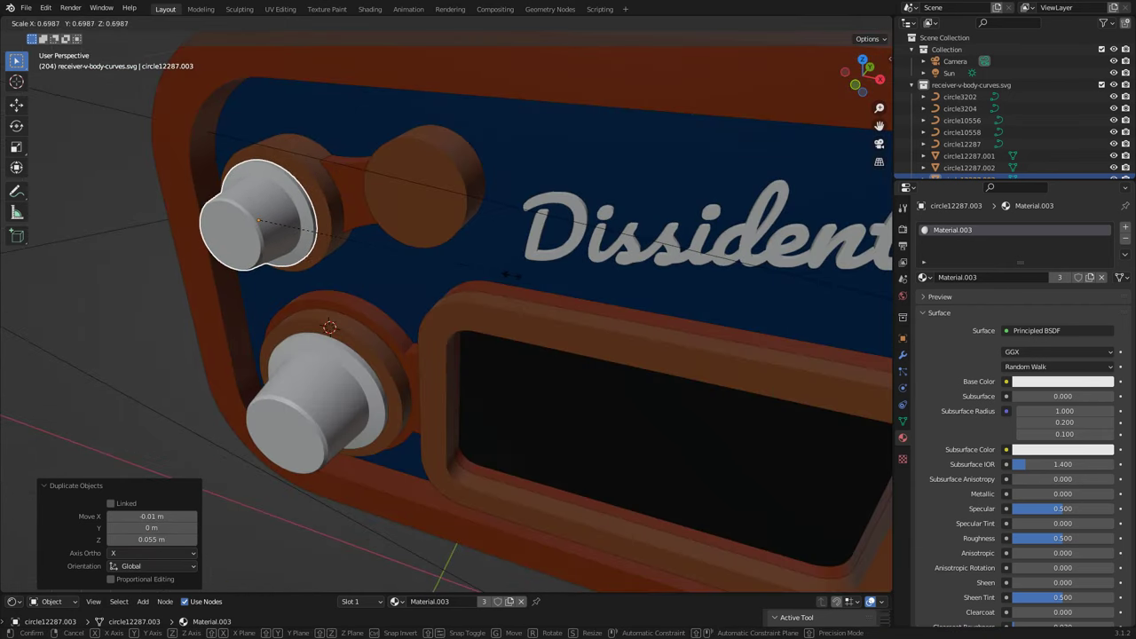
key("shift+y")
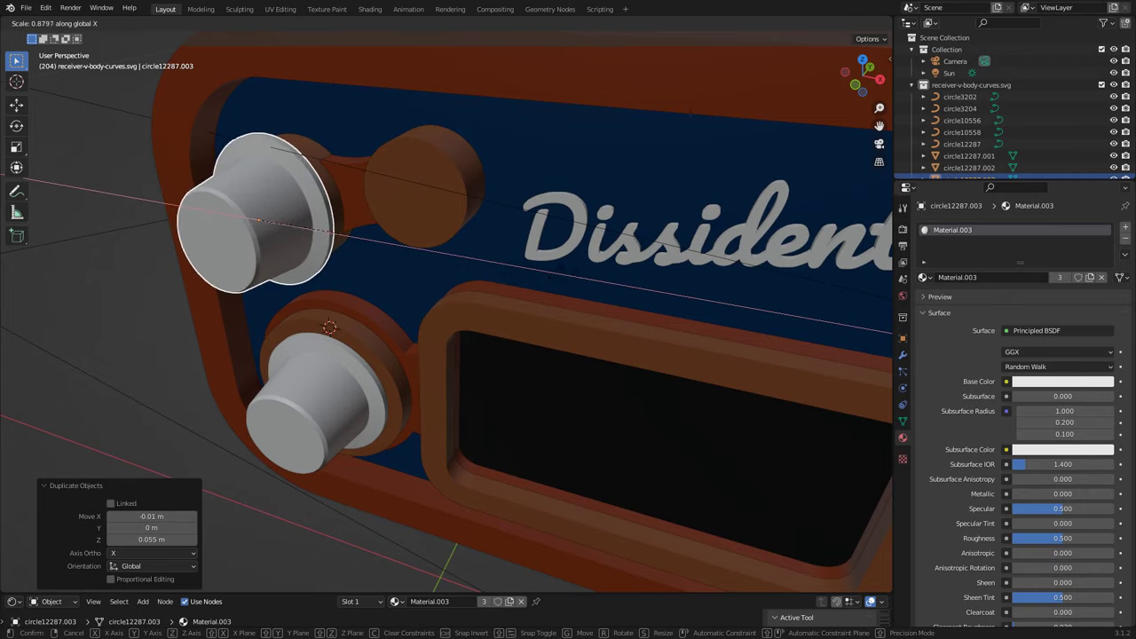
left_click(367, 311)
mouse_move(369, 311)
middle_mouse_down()
mouse_move(343, 264)
mouse_move(374, 272)
middle_mouse_up()
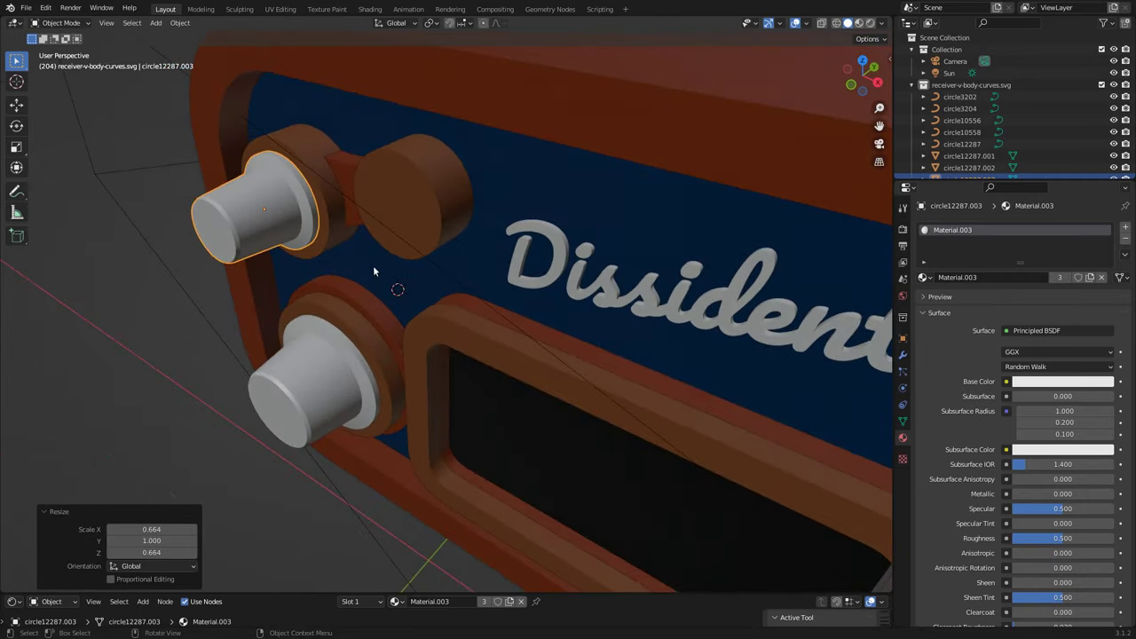
left_click(878, 84)
type("n")
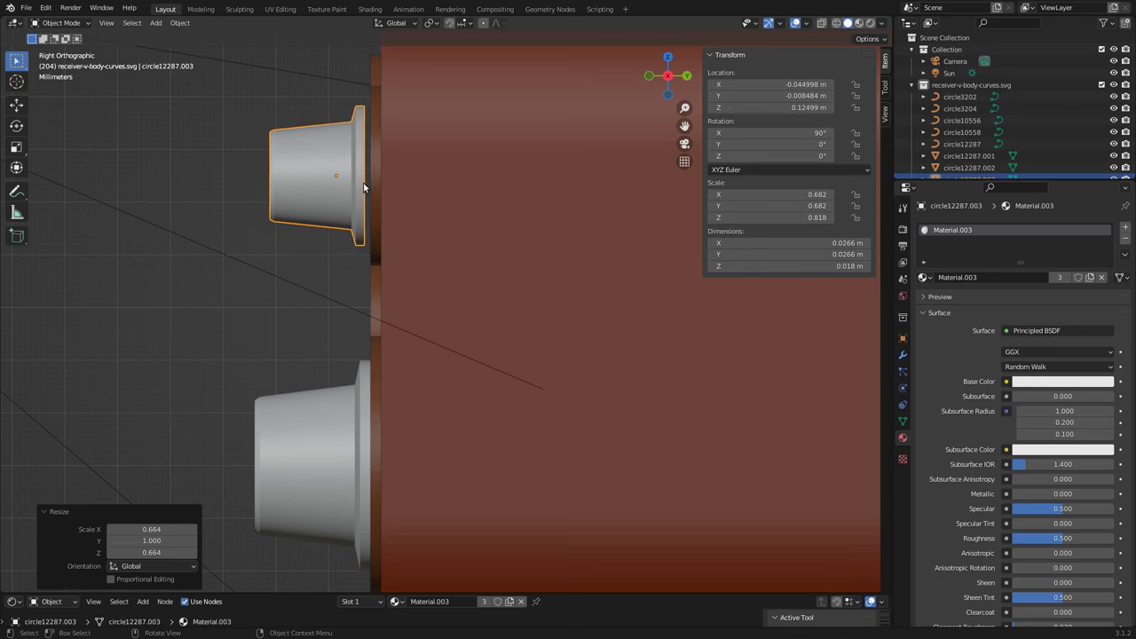
type("gy.001")
key("Return")
Step: Duplicate the small knob along X onto the top-right circle
middle_click_drag(682, 151, 453, 335)
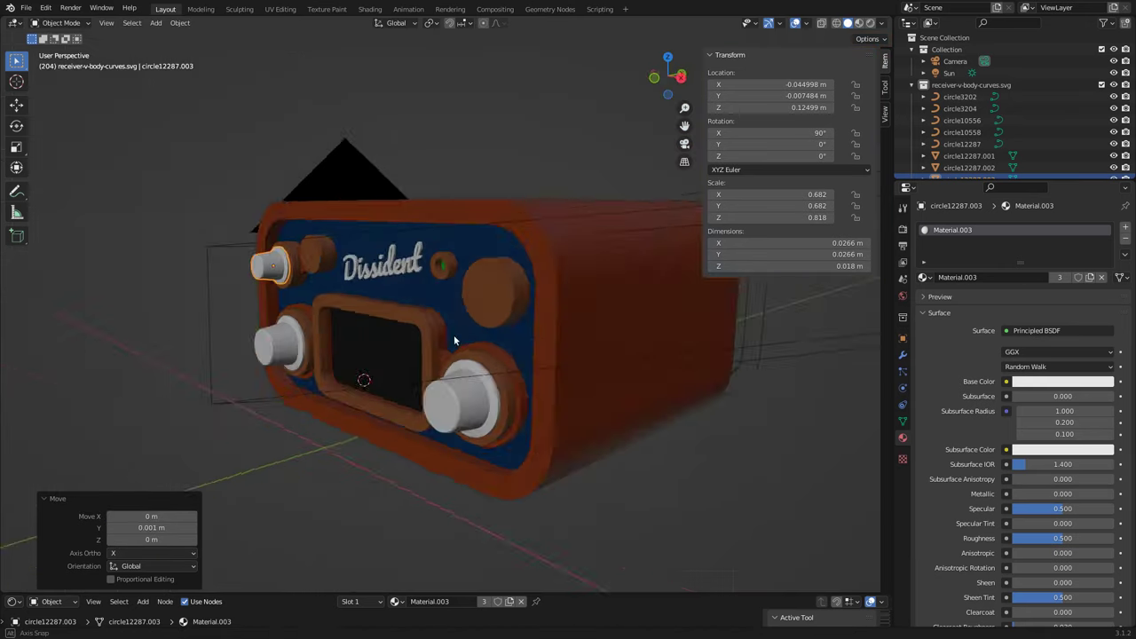
key("KP_1")
scroll(237, 330, "down", 2)
key("shift+d")
key("x")
left_click(300, 460)
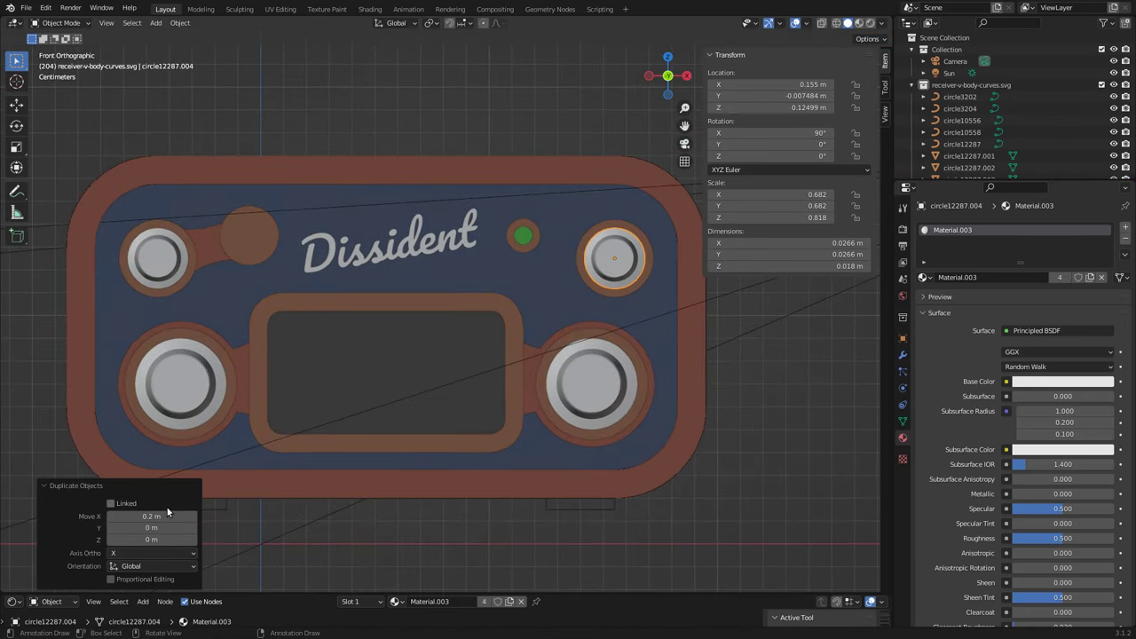
Step: Copy the top-left knob onto the small bump at an exact X offset and shrink it, keeping depth
left_click(156, 258)
scroll(431, 294, "up", 5)
key("shift+d")
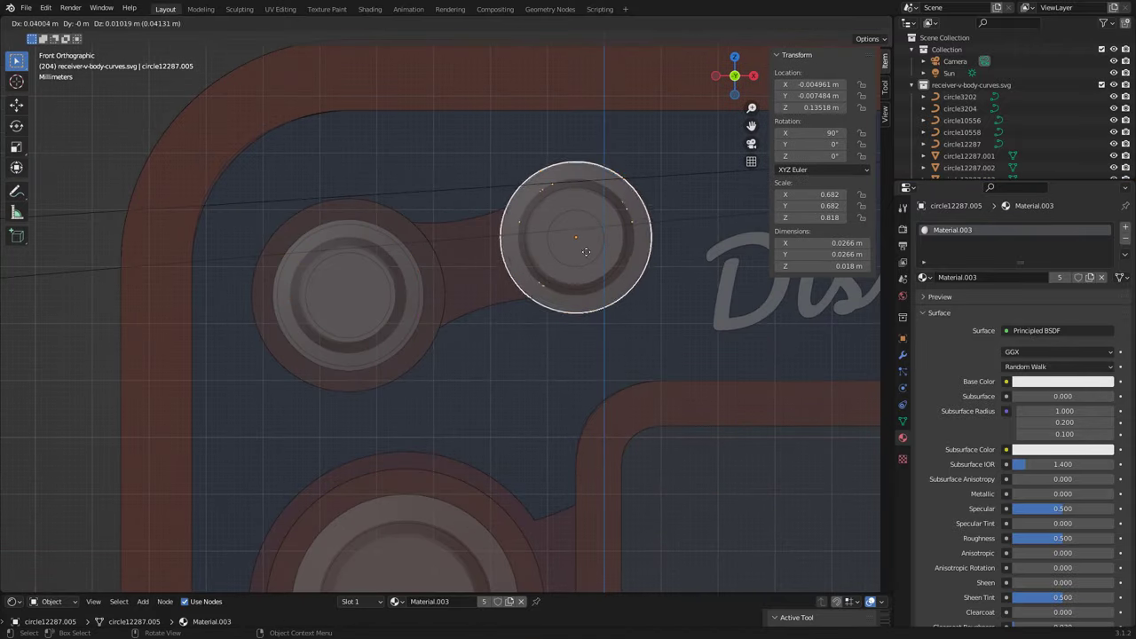
left_click(577, 237)
double_click(151, 516)
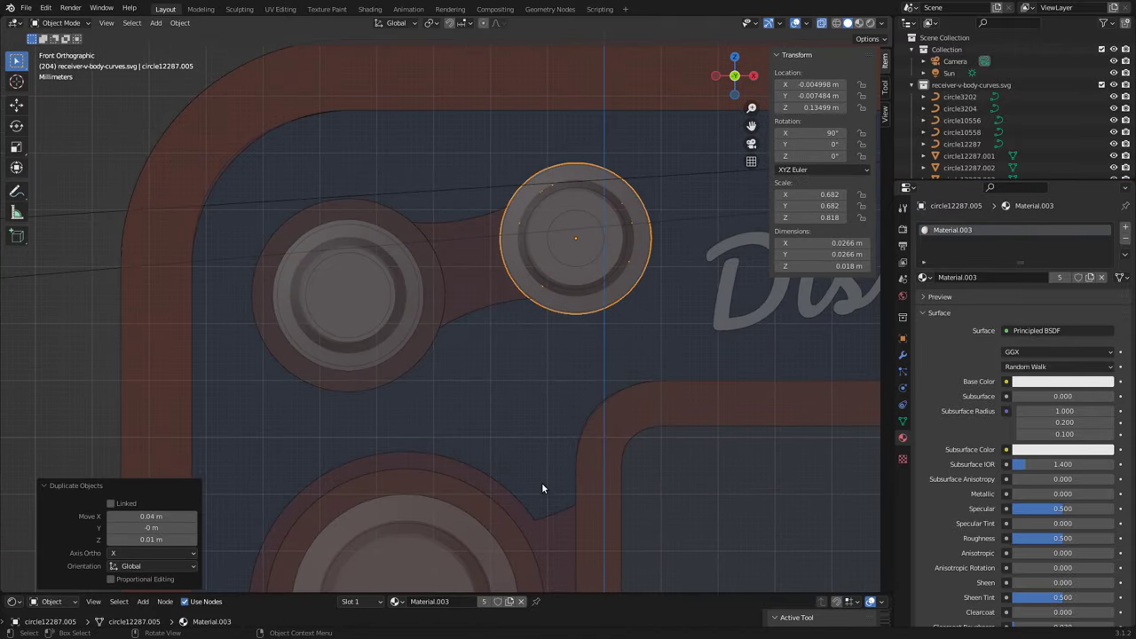
key("s")
key("shift+y")
left_click(542, 398)
Step: Try setting the knob's depth to 0.016 m, then undo that change
key("KP_3")
key("ctrl+s")
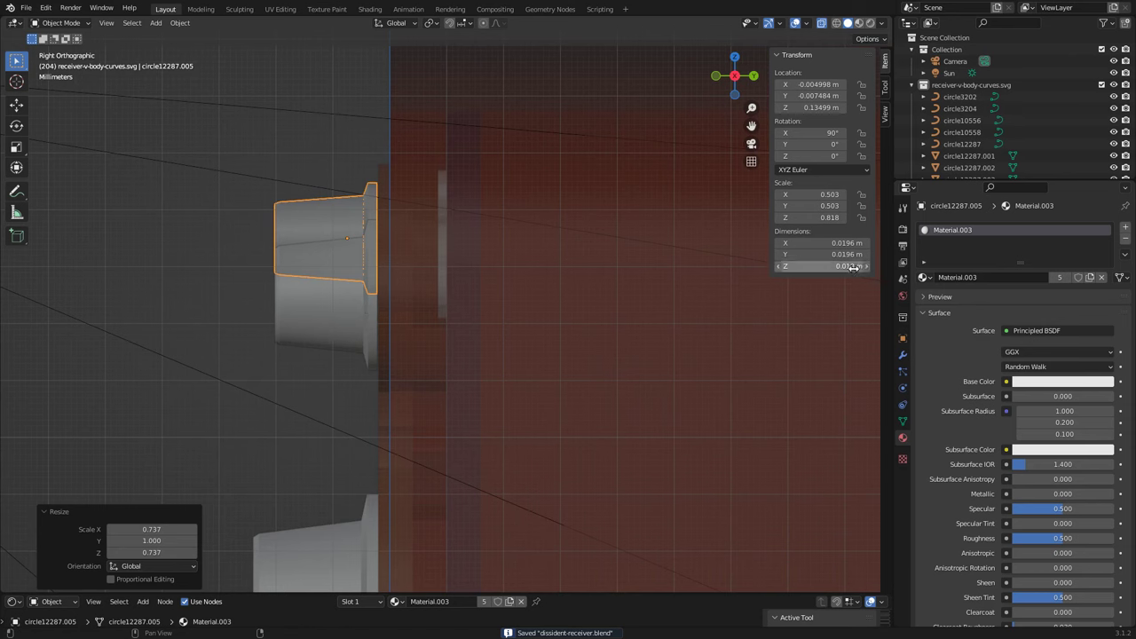
type("16")
key("Return")
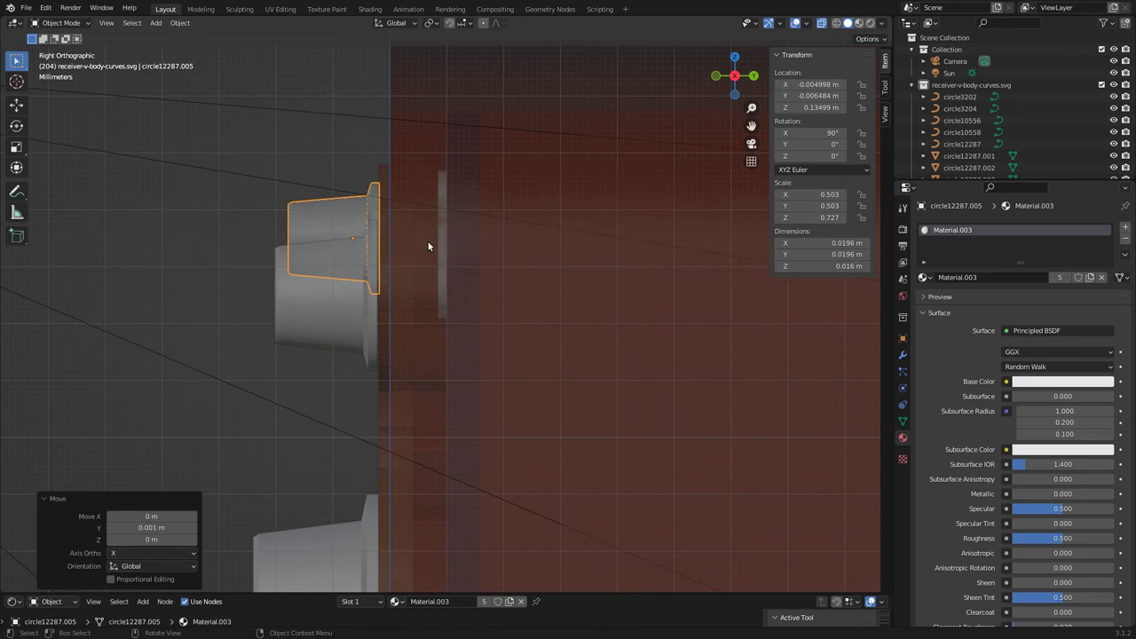
middle_click_drag(428, 242, 495, 254)
key("KP_3")
key("ctrl+z")
left_click_drag(821, 266, 835, 266)
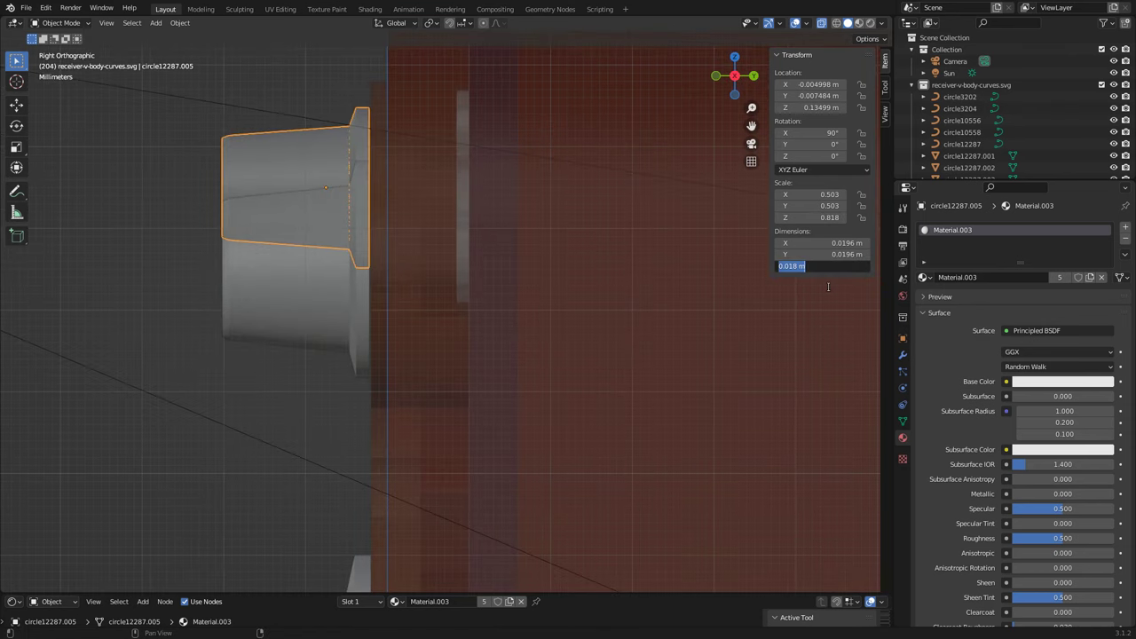
Step: Fine-tune the knob's Y position, then shift the selected knob cylinders -0.0008 m along Y
key("g")
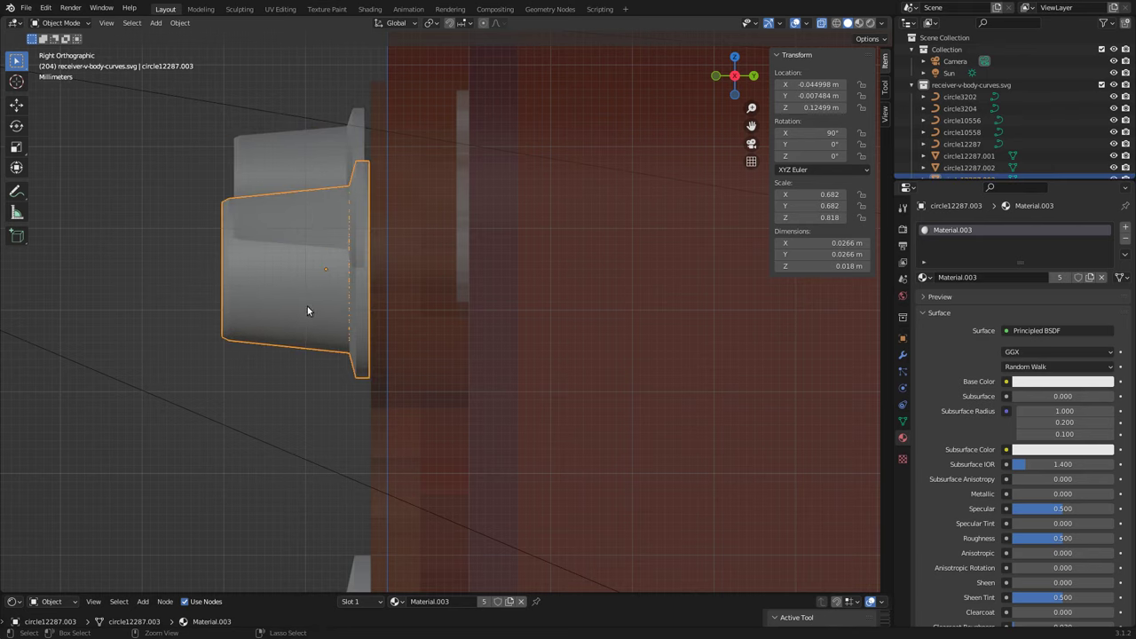
key("y")
left_click(316, 245)
middle_click_drag(308, 296, 230, 296)
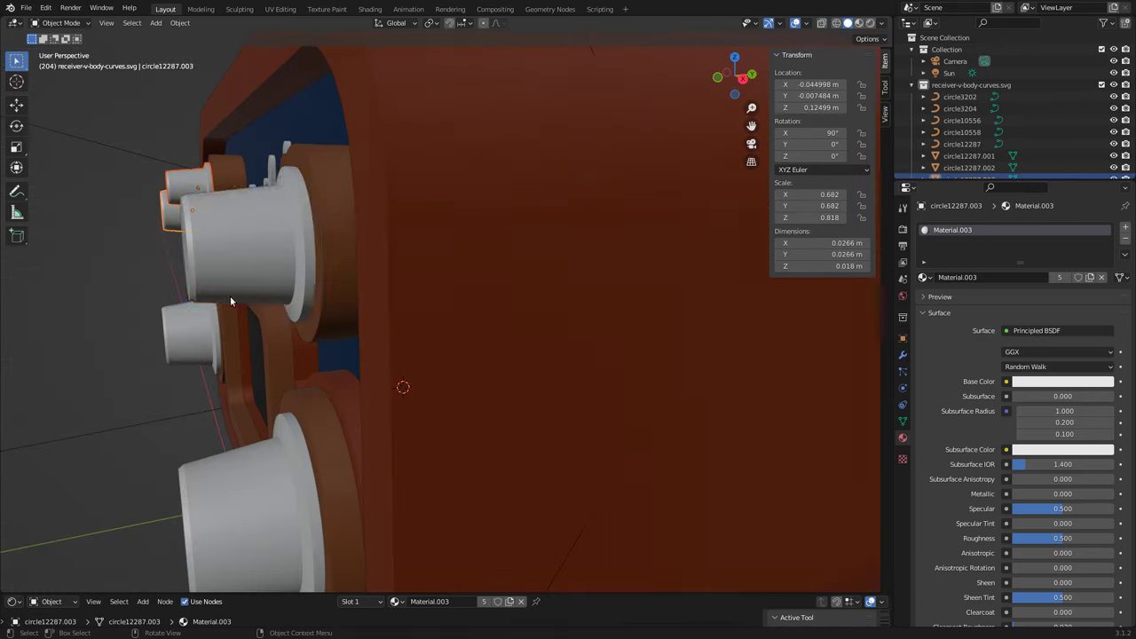
left_click(230, 296)
key("g")
key("y")
double_click(151, 527)
type("-0.0008")
key("Return")
Step: Zoom out on the radio front and bring up the Add menu for a mesh plane
middle_click_drag(355, 297, 290, 369)
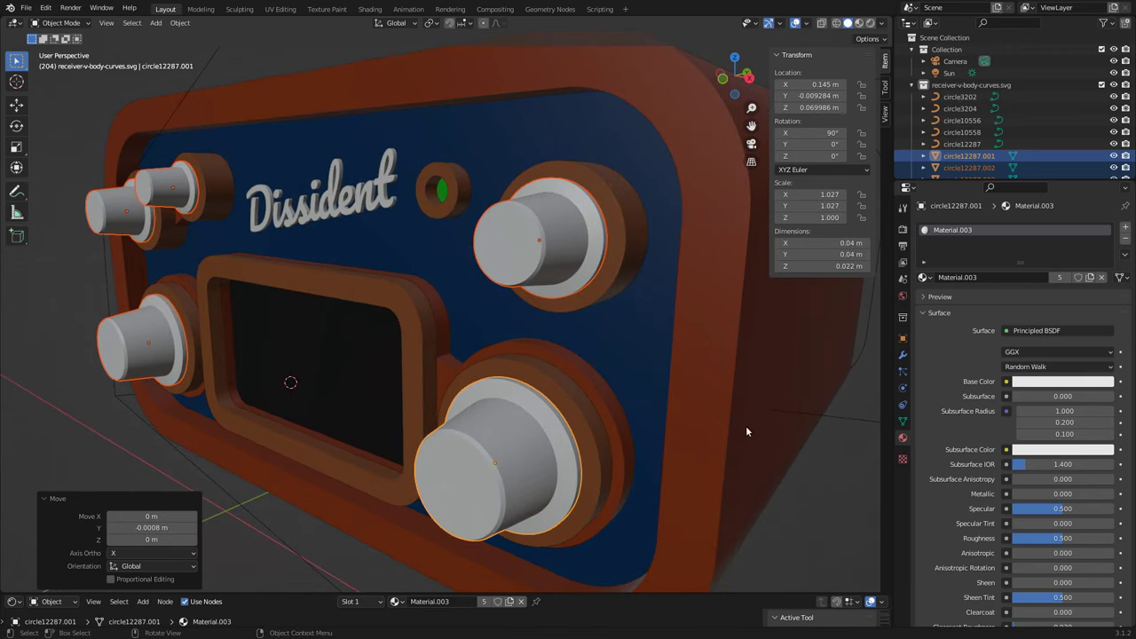
scroll(710, 373, "down", 5)
scroll(691, 338, "down", 4)
left_click(156, 23)
Step: Add a plane, stand it upright with an X rotation of -90°, and move it along Y
left_click(284, 39)
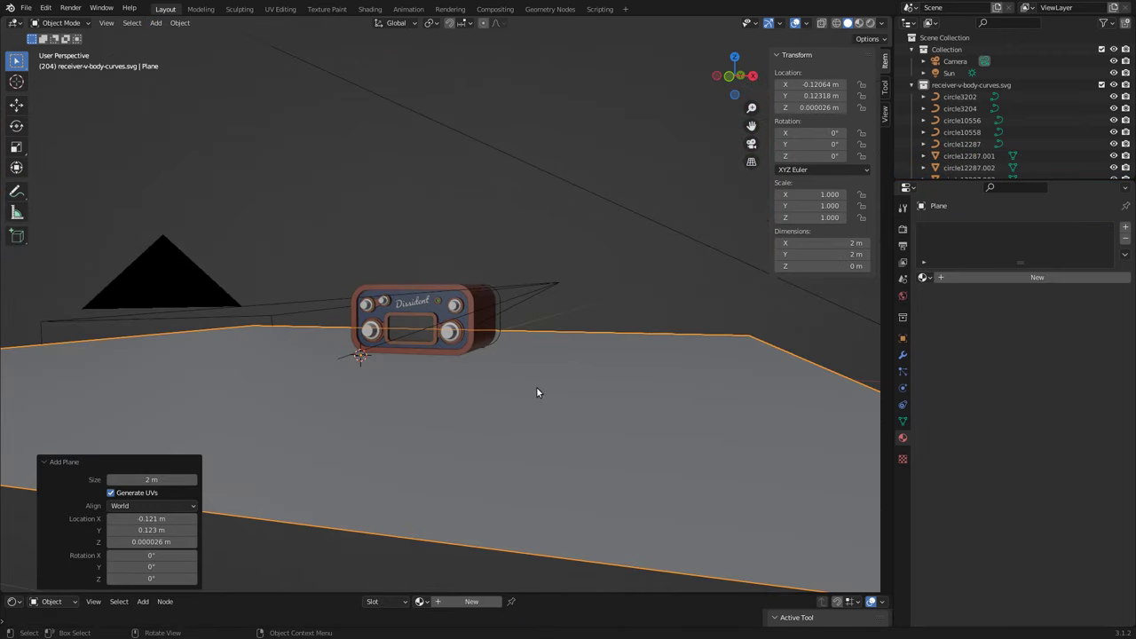
middle_click_drag(536, 393, 612, 370)
key("KP_3")
type("rx-90")
key("Return")
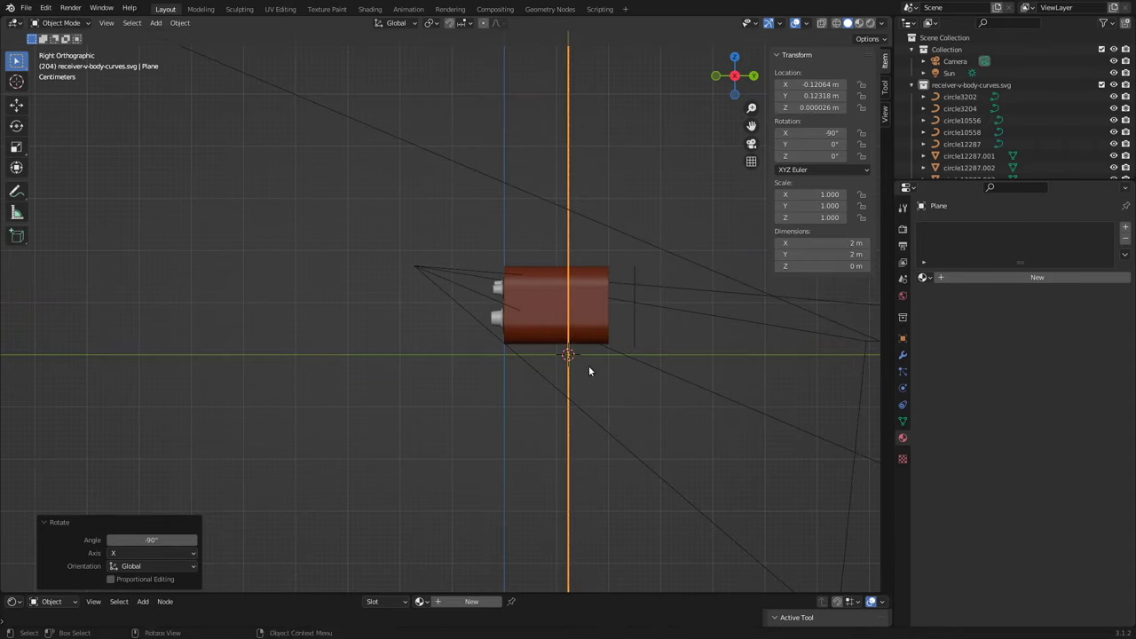
key("g")
key("y")
left_click(239, 502)
mouse_move(238, 502)
middle_mouse_down()
mouse_move(389, 415)
mouse_move(458, 277)
middle_mouse_up()
Step: In front view, shrink the plane and rotate it 45° on Y into a diamond over the radio
key("KP_1")
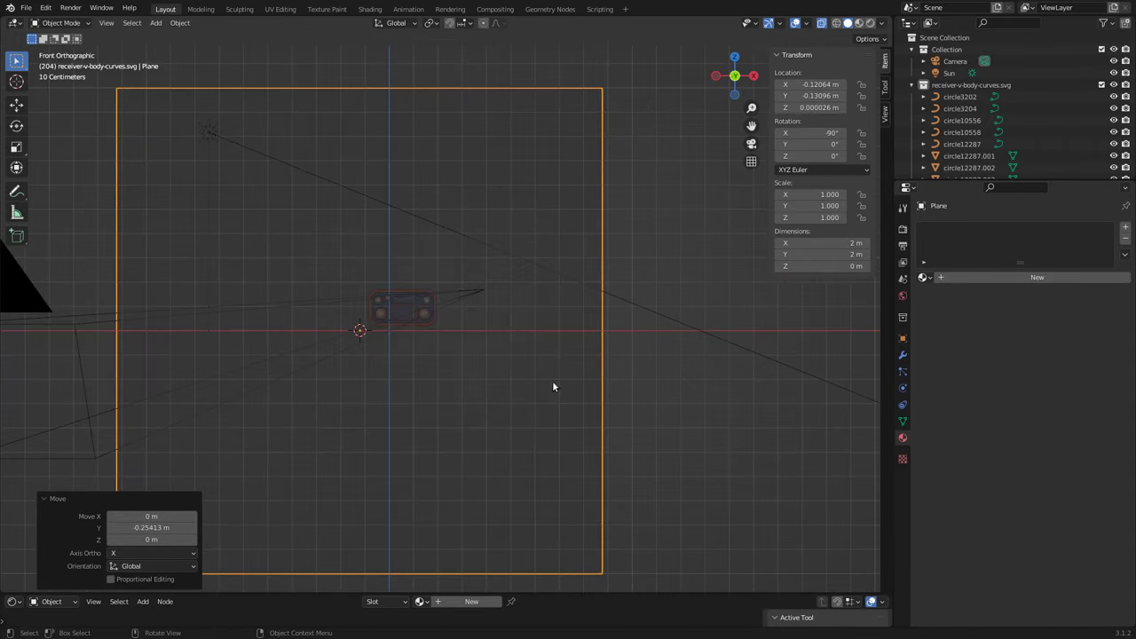
key("s")
left_click(536, 183)
key("r")
key("y")
key("4")
key("5")
key("Return")
key("g")
left_click(494, 452)
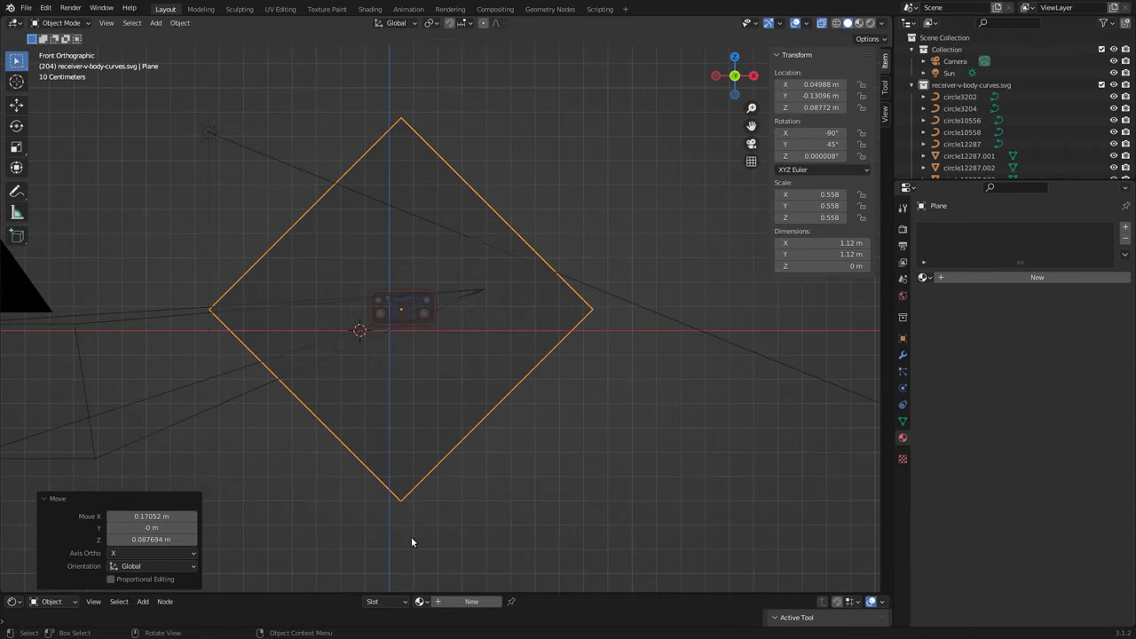
Step: Subdivide the plane twice in Edit Mode
key("Tab")
right_click(484, 249)
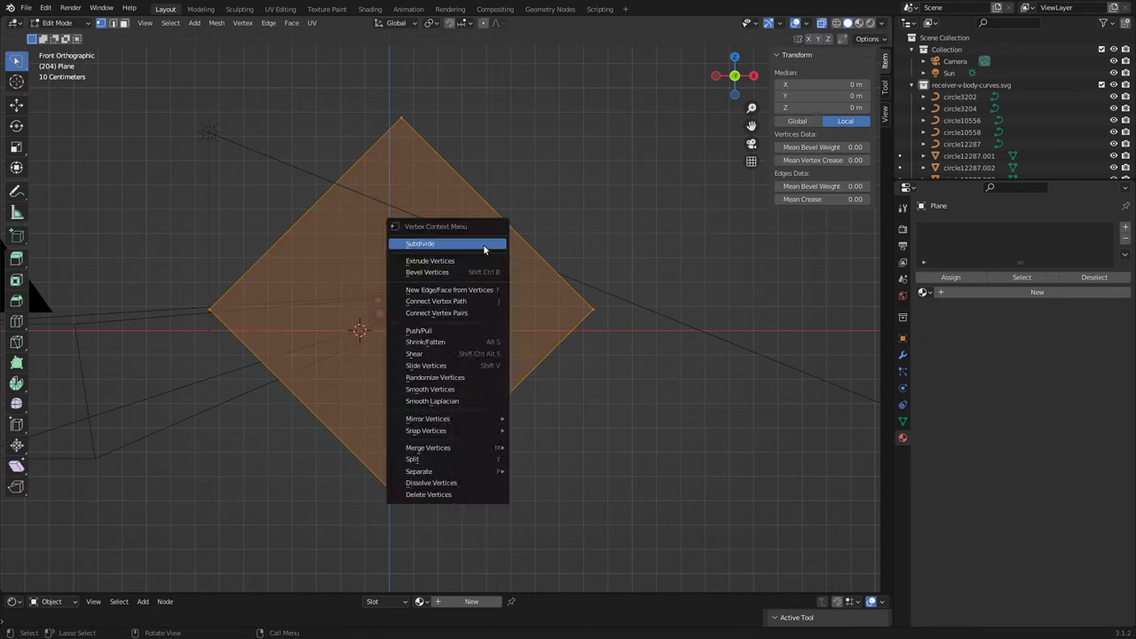
left_click(484, 250)
key("shift+r")
key("shift+r")
key("shift+r")
key("shift+r")
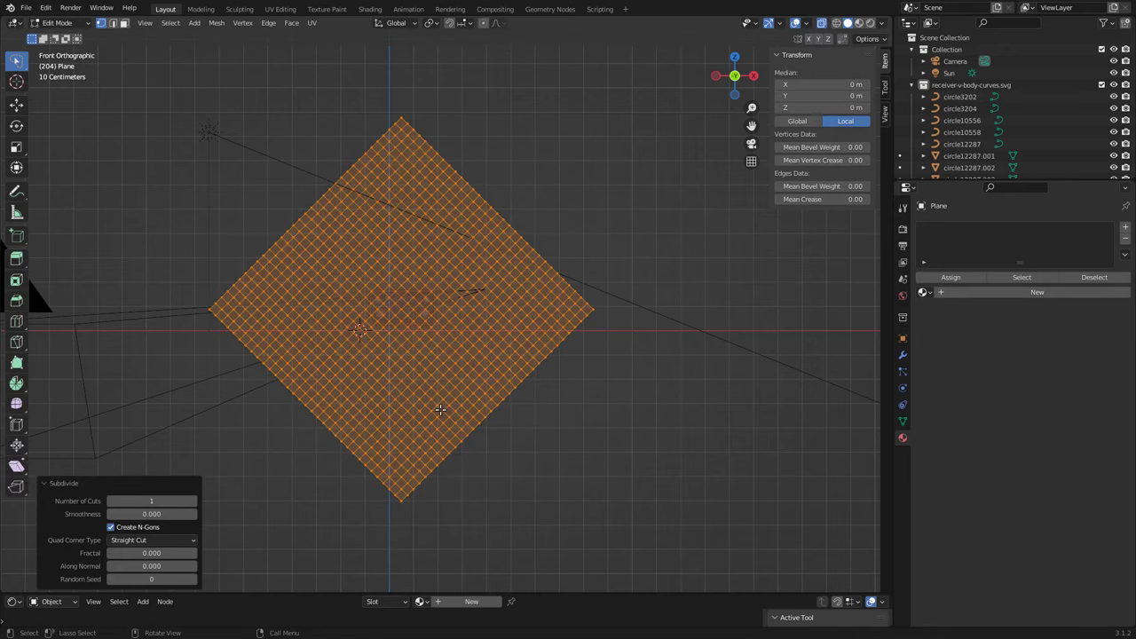
key("Tab")
Step: Scale the plane down to 0.128 so it covers the radio front
middle_click_drag(440, 409, 396, 465)
key("s")
key("Escape")
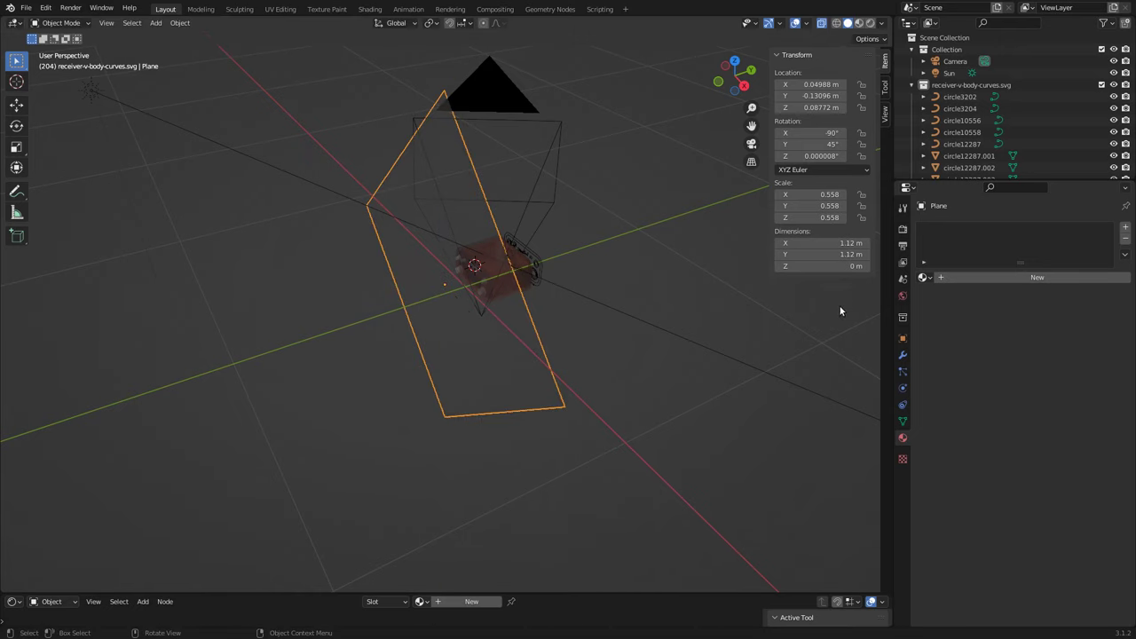
key("KP_1")
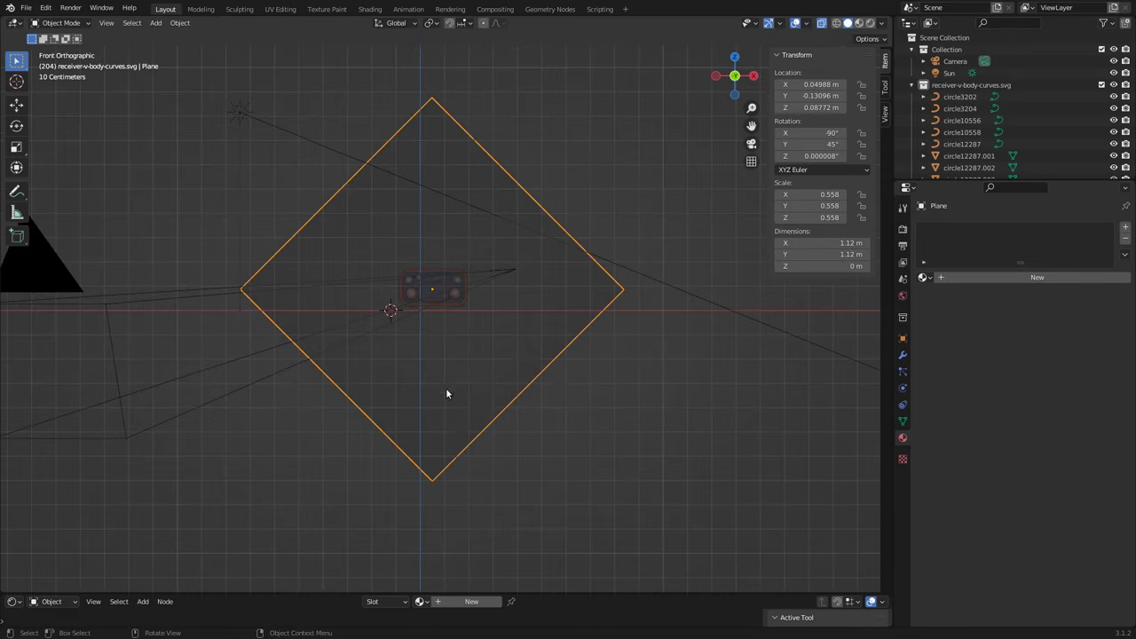
key("s")
left_click(493, 353)
scroll(516, 365, "up", 8)
key("s")
left_click(510, 355)
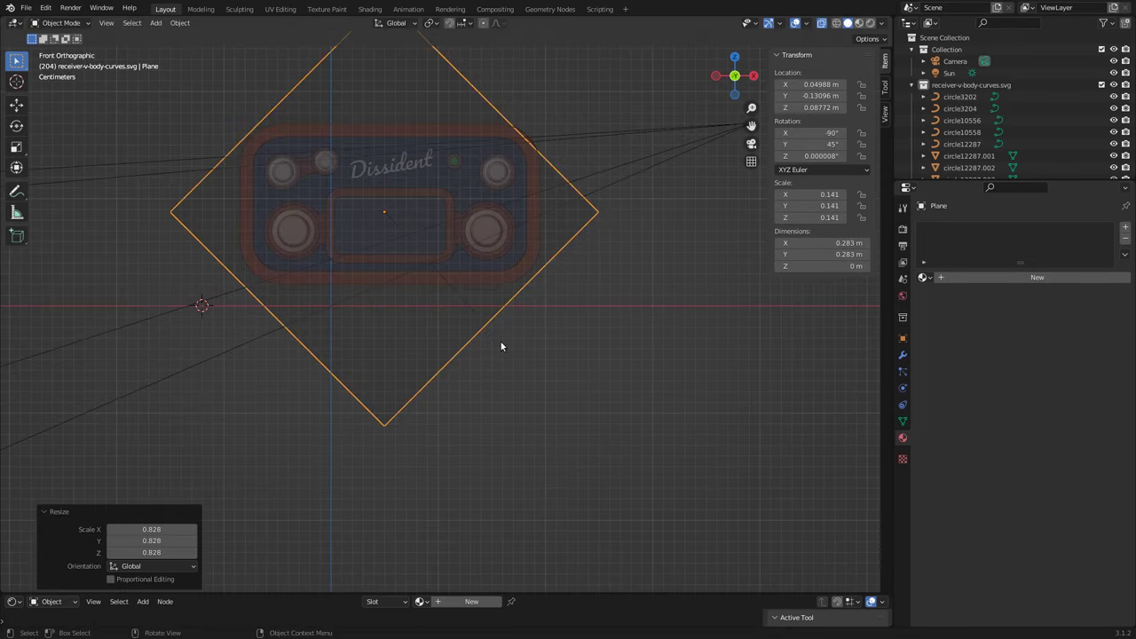
key("s")
left_click(480, 342)
Step: Subdivide the plane again into a denser grid
key("s")
key("Tab")
right_click(461, 292)
left_click(462, 291)
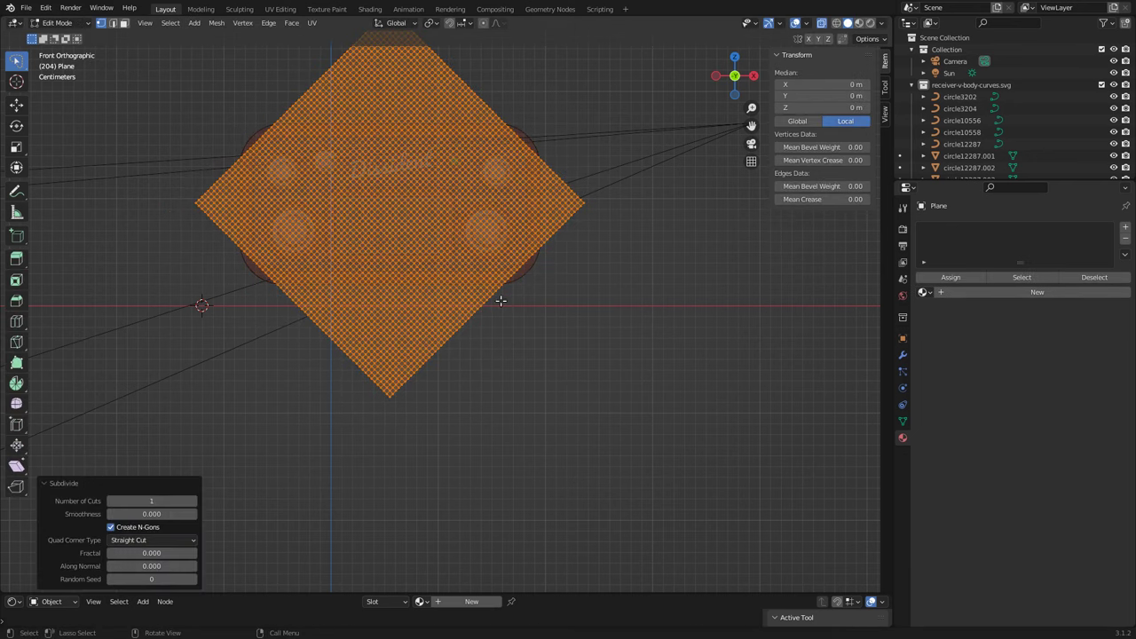
key("Tab")
left_click(903, 355)
left_click(1020, 227)
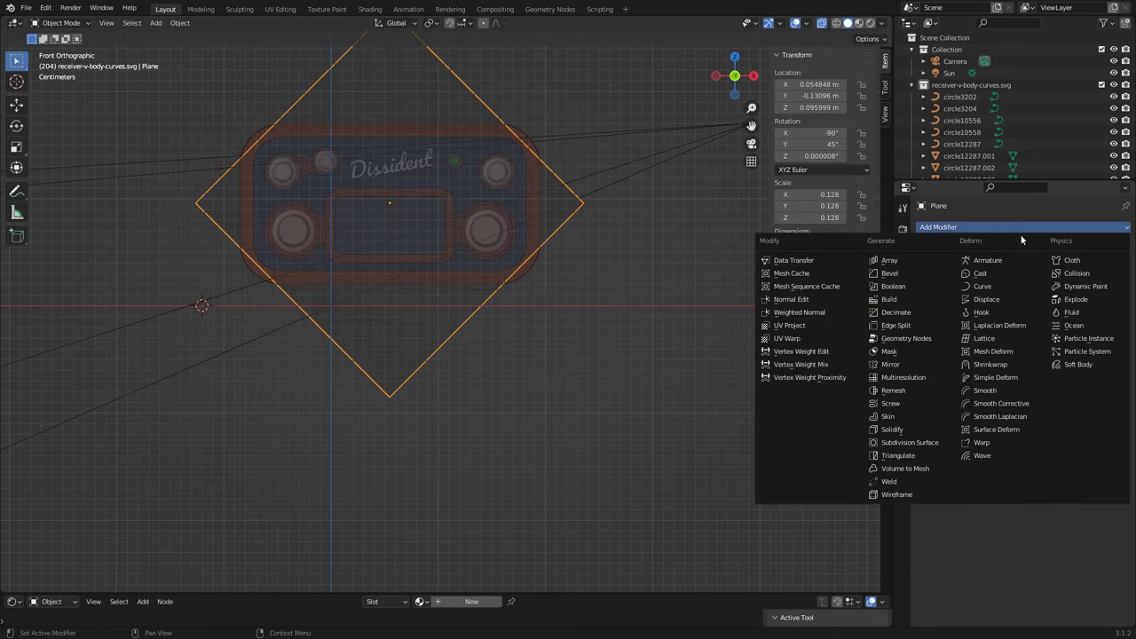
Step: Add a Wireframe modifier to the plane with 0.002 m thickness
left_click(897, 494)
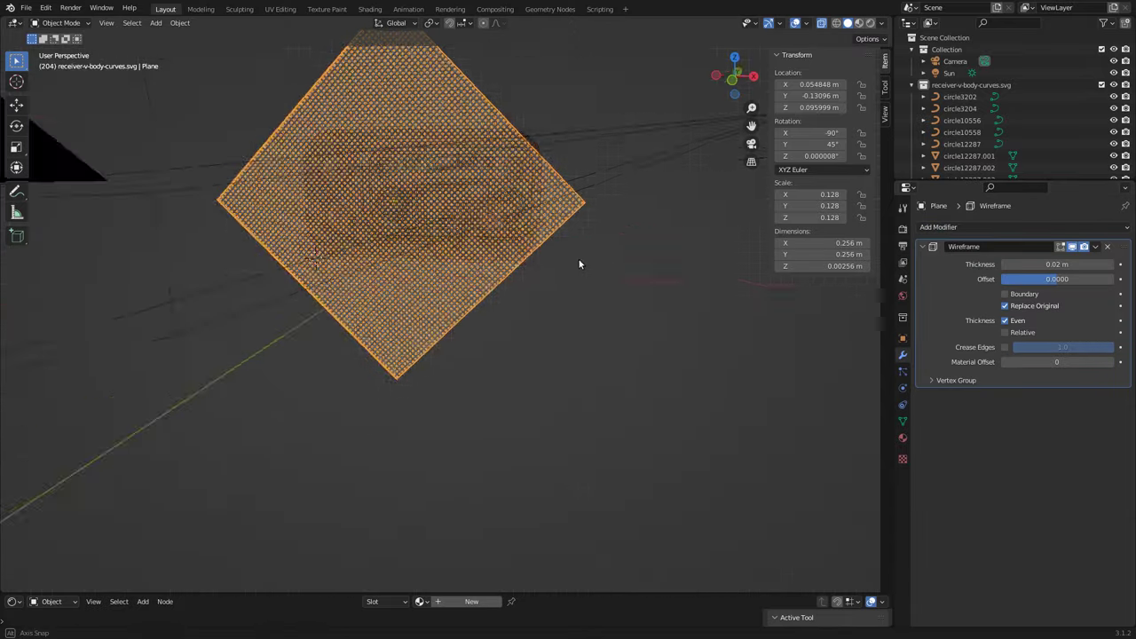
mouse_move(579, 259)
middle_mouse_down()
mouse_move(642, 235)
mouse_move(384, 207)
middle_mouse_up()
key("KP_1")
key("KP_Decimal")
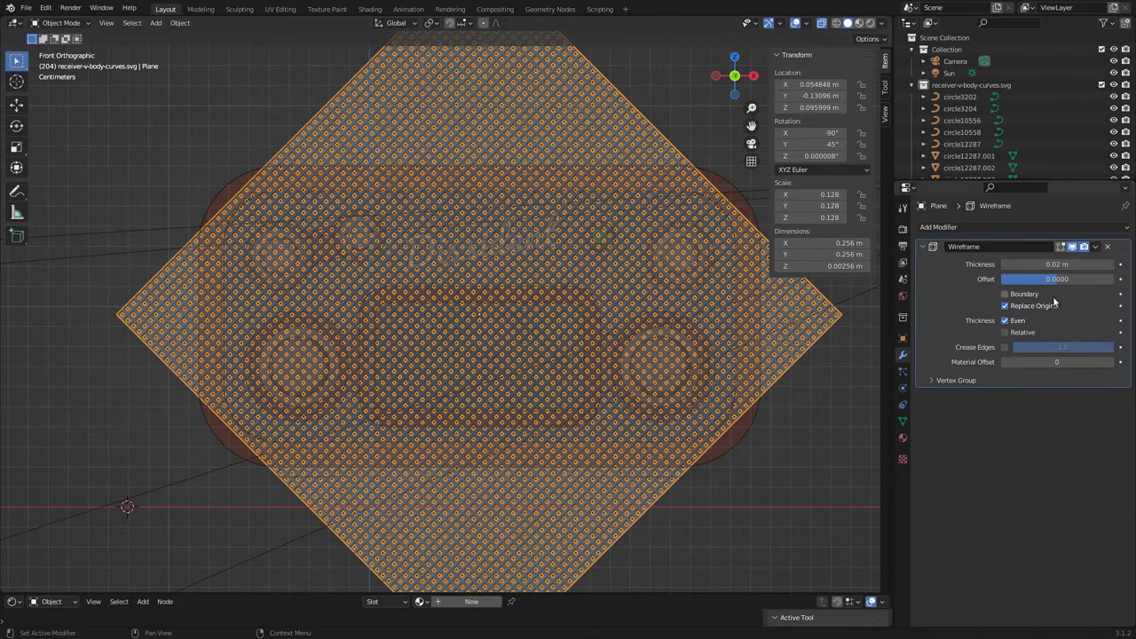
left_click_drag(1056, 264, 1021, 263)
middle_click_drag(764, 381, 817, 399)
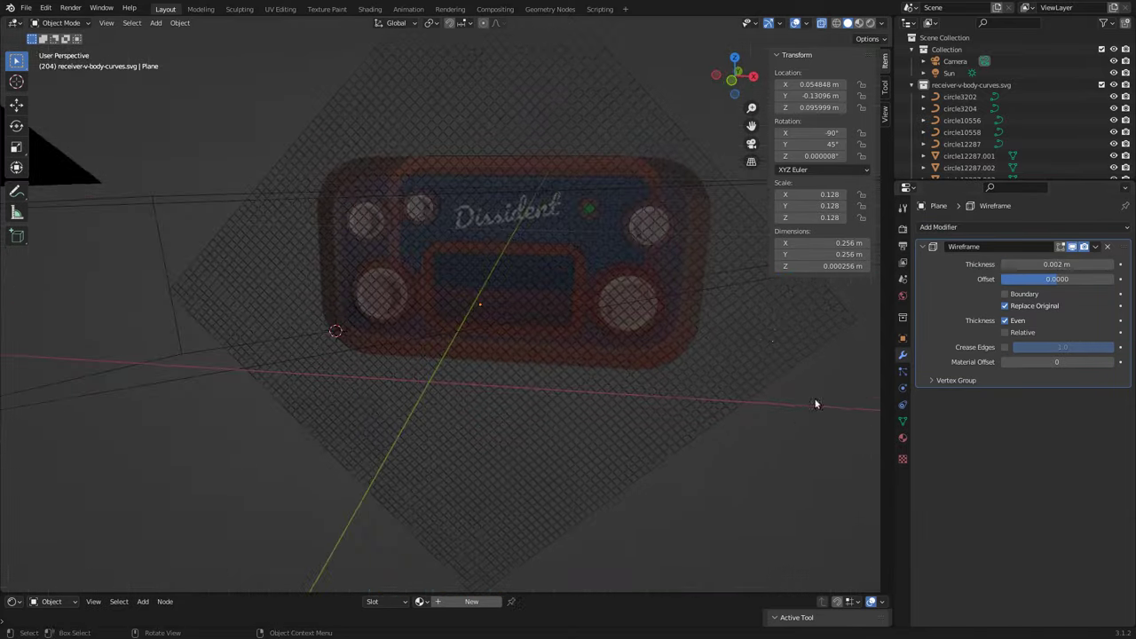
key("KP_1")
Step: Delete the left, right and lower corner vertices lying outside the radio's face
key("Tab")
left_click_drag(101, 161, 208, 449)
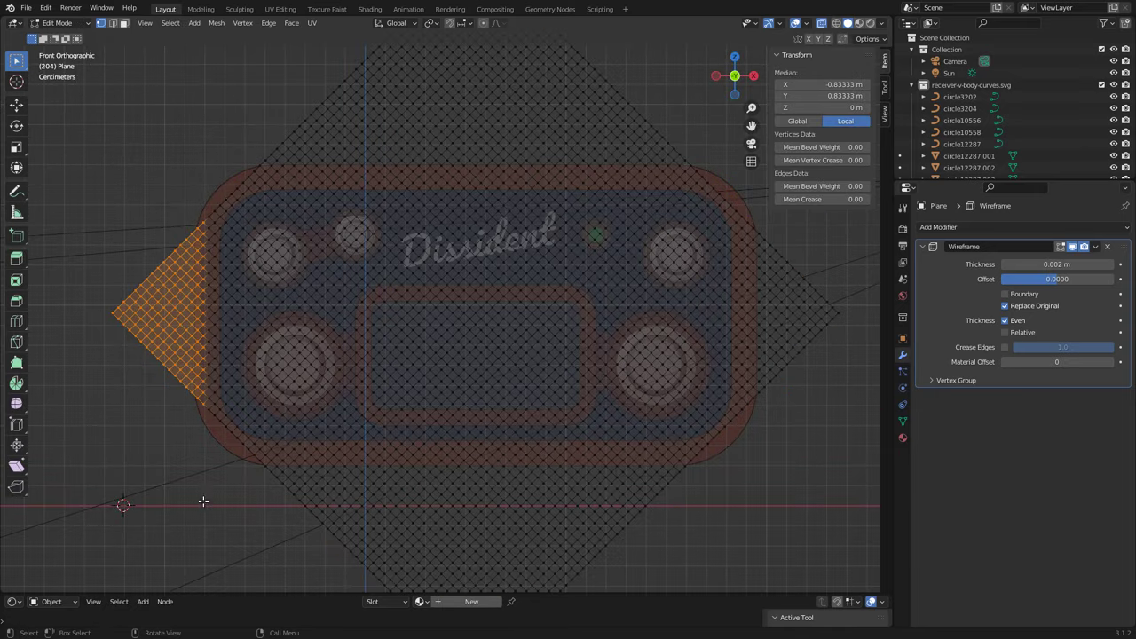
key("x")
left_click(177, 454)
left_click_drag(857, 153, 741, 487)
key("x")
left_click(741, 486)
left_click_drag(218, 555, 737, 342)
key("x")
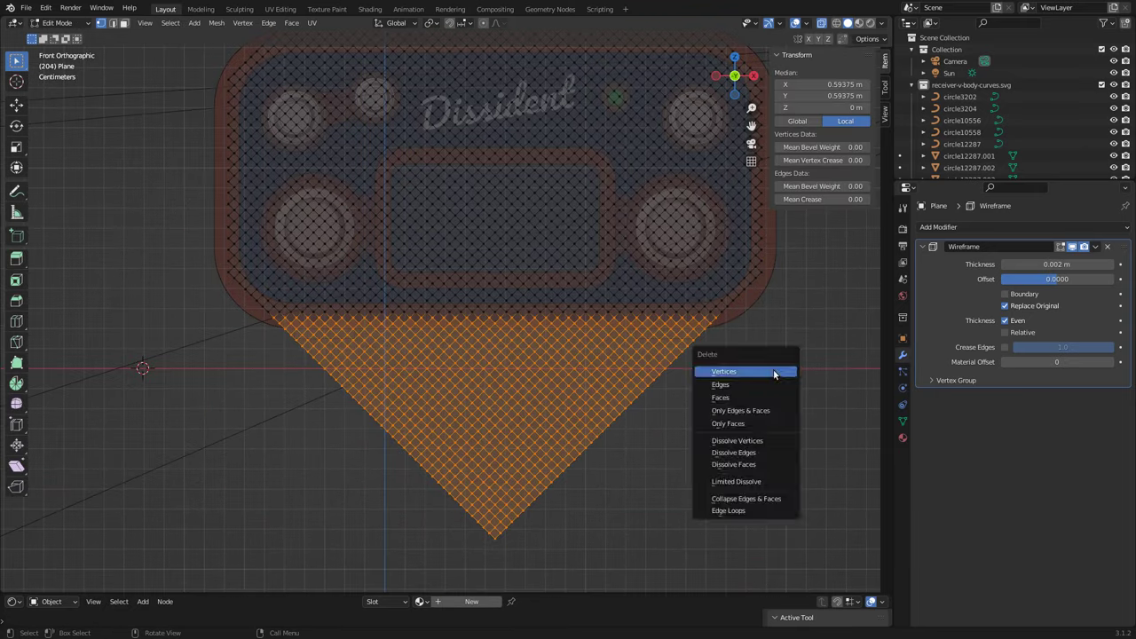
left_click(736, 370)
middle_click_drag(792, 99, 744, 365, "shift")
key("Tab")
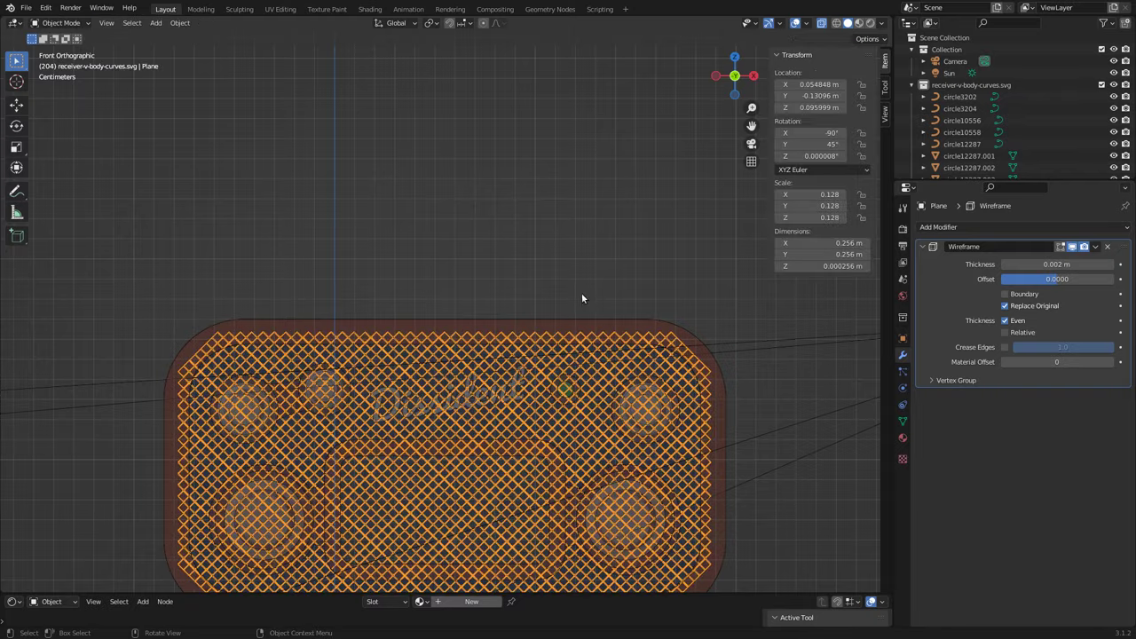
Step: Move the grille along Y against the radio front and save the file
middle_click_drag(582, 292, 675, 267)
key("g")
key("y")
key("KP_3")
key("ctrl+s")
scroll(423, 409, "down", 5)
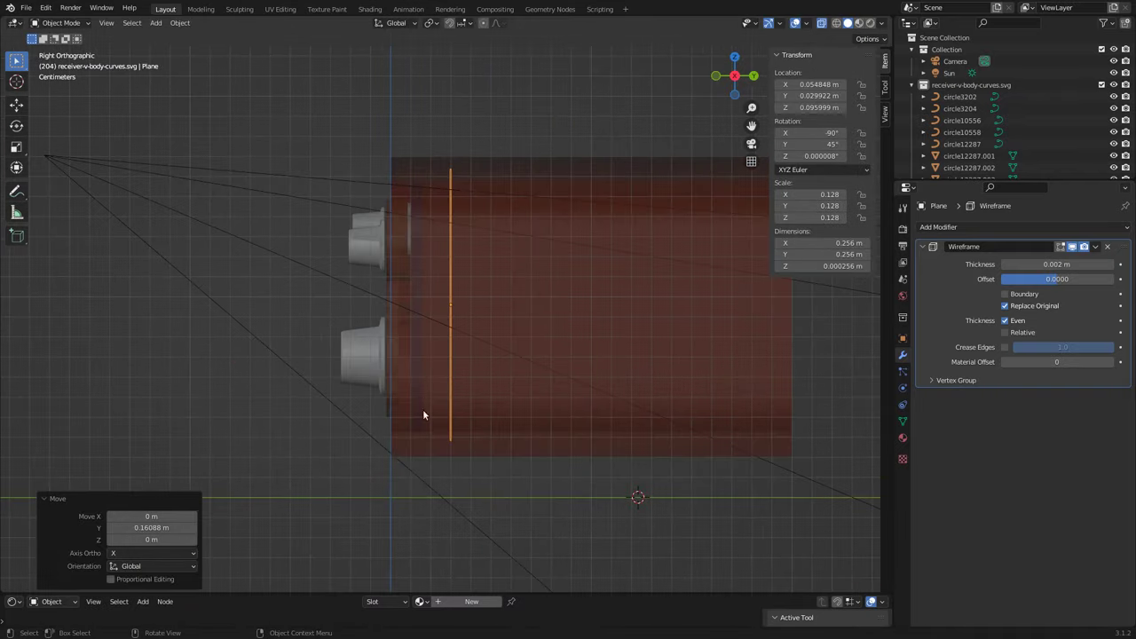
key("g")
key("y")
left_click(468, 400)
scroll(469, 400, "up", 4)
Step: Fine-tune the grille's depth along Y in see-through view and give it Material.004
mouse_move(469, 400)
middle_mouse_down()
mouse_move(451, 410)
mouse_move(550, 419)
middle_mouse_up()
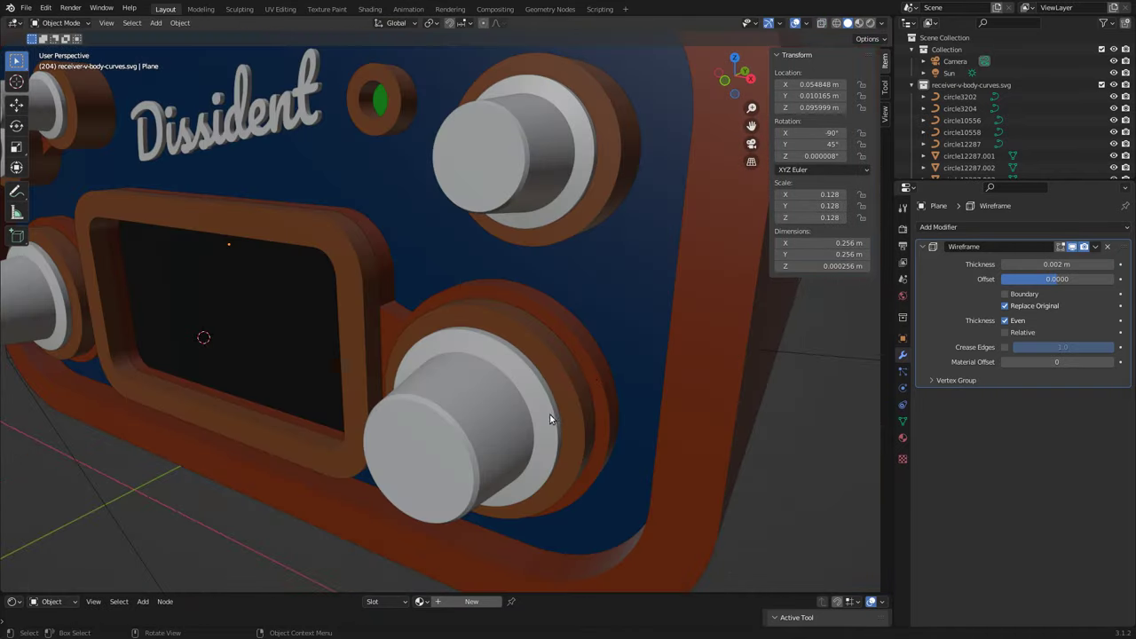
key("alt+z")
key("g")
key("y")
key("alt+z")
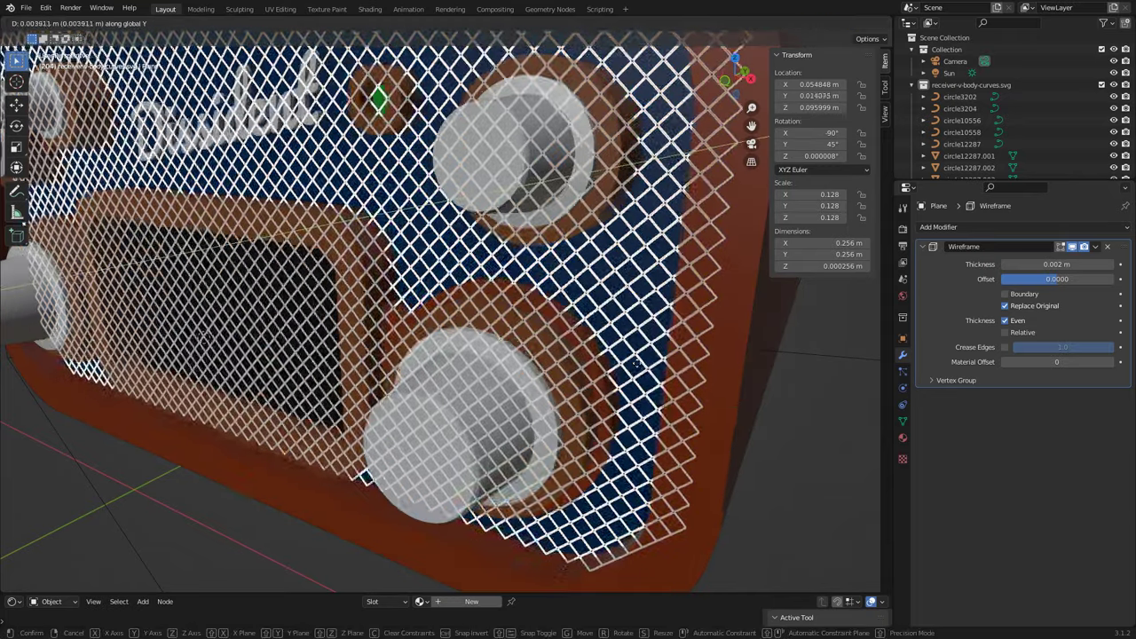
left_click(635, 390)
key("alt+z")
key("alt+z")
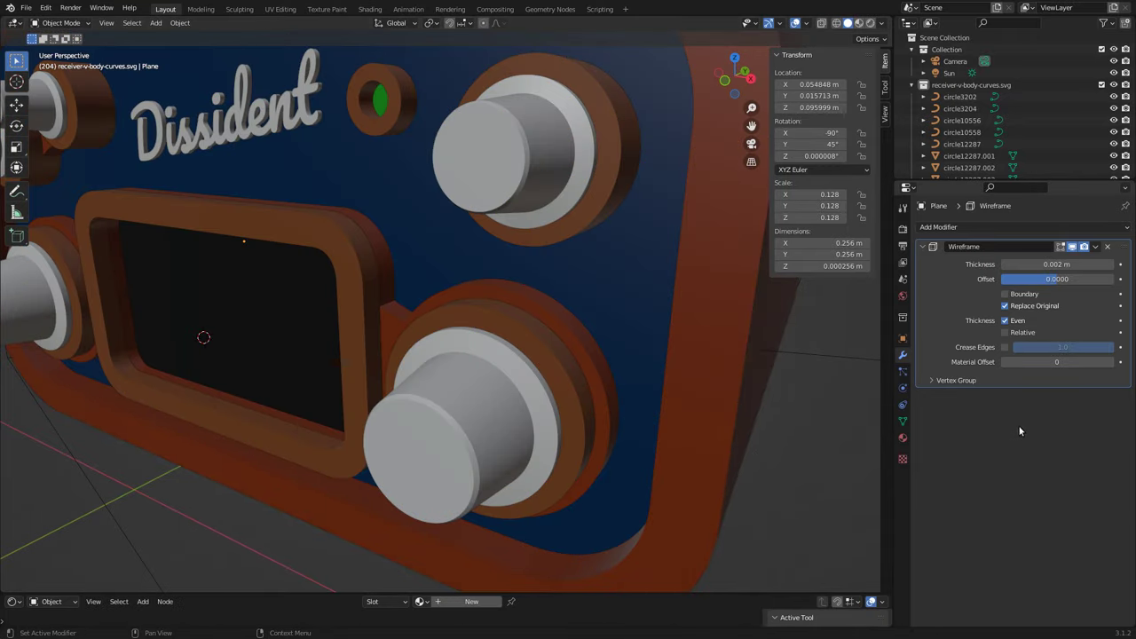
left_click(903, 438)
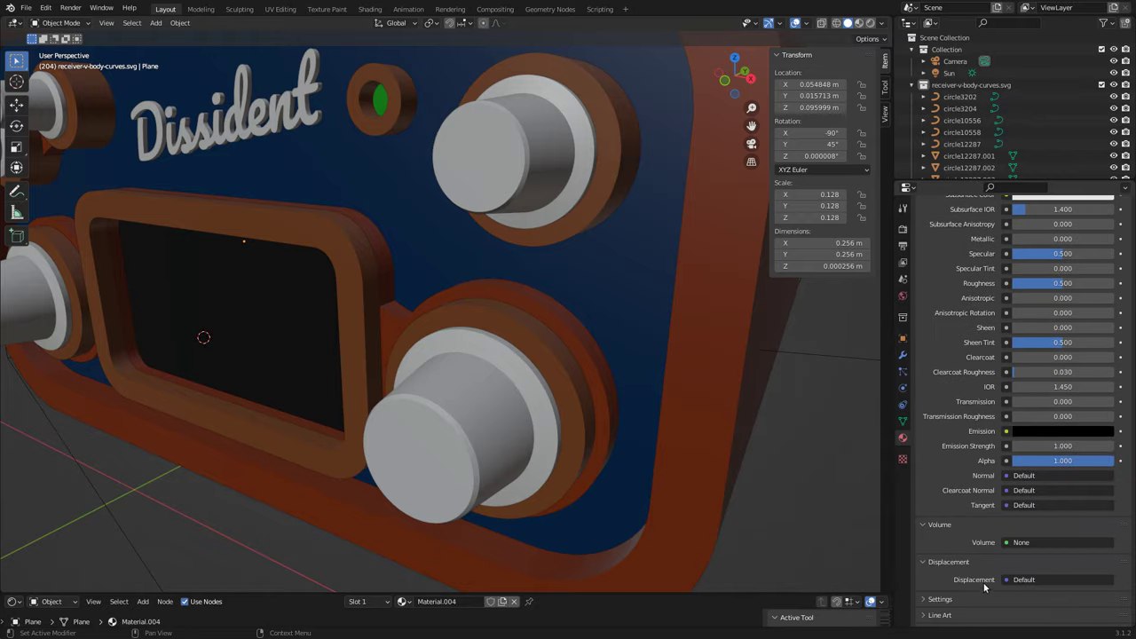
Step: Adjust the grille's Y position from the side view with see-through enabled
middle_click_drag(799, 406, 759, 542)
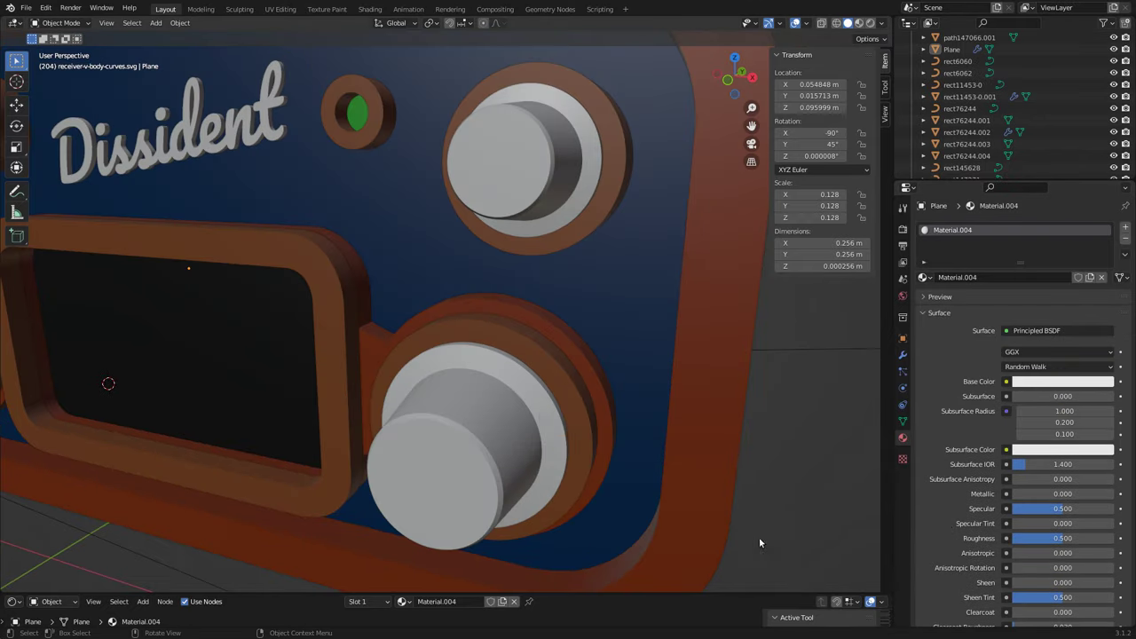
key("alt+z")
key("KP_3")
key("g")
key("y")
left_click(626, 244)
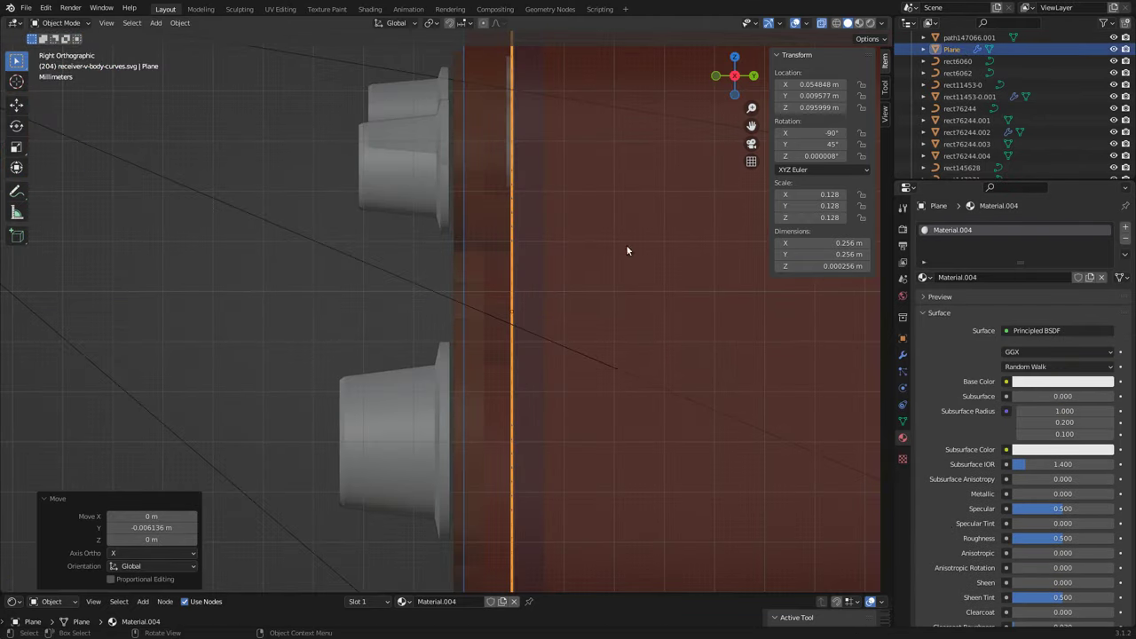
mouse_move(626, 244)
middle_mouse_down()
mouse_move(735, 432)
mouse_move(675, 418)
middle_mouse_up()
key("alt+z")
Step: Make the grille material yellow with Specular 0.5 and Metallic 0.7
left_click(1063, 382)
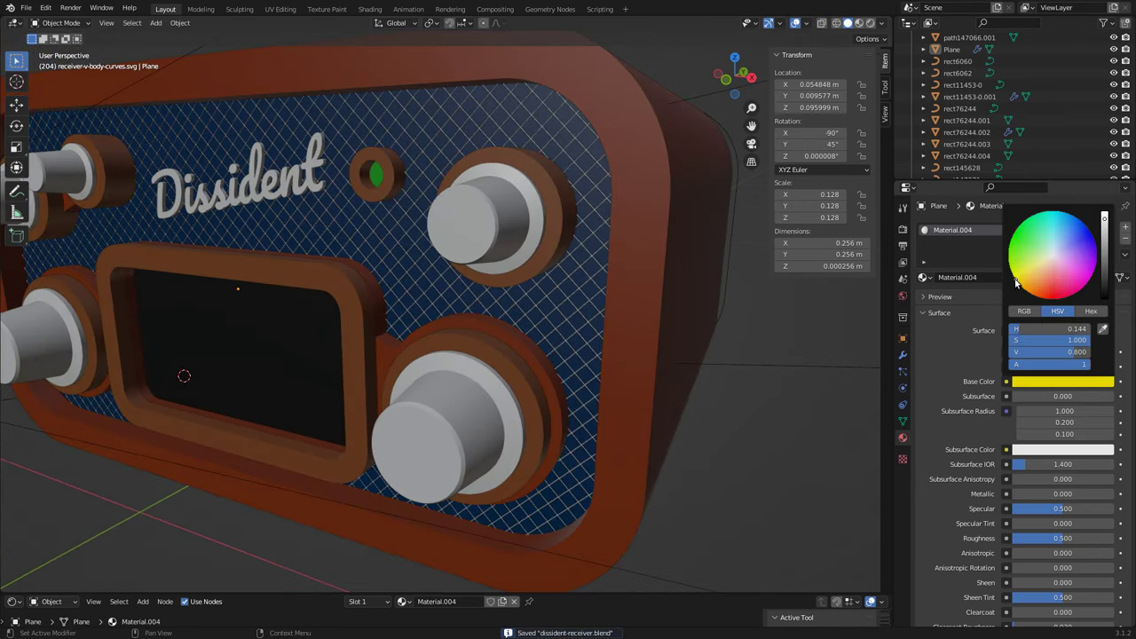
left_click(1016, 279)
scroll(923, 429, "down", 3)
left_click_drag(1021, 352, 1043, 352)
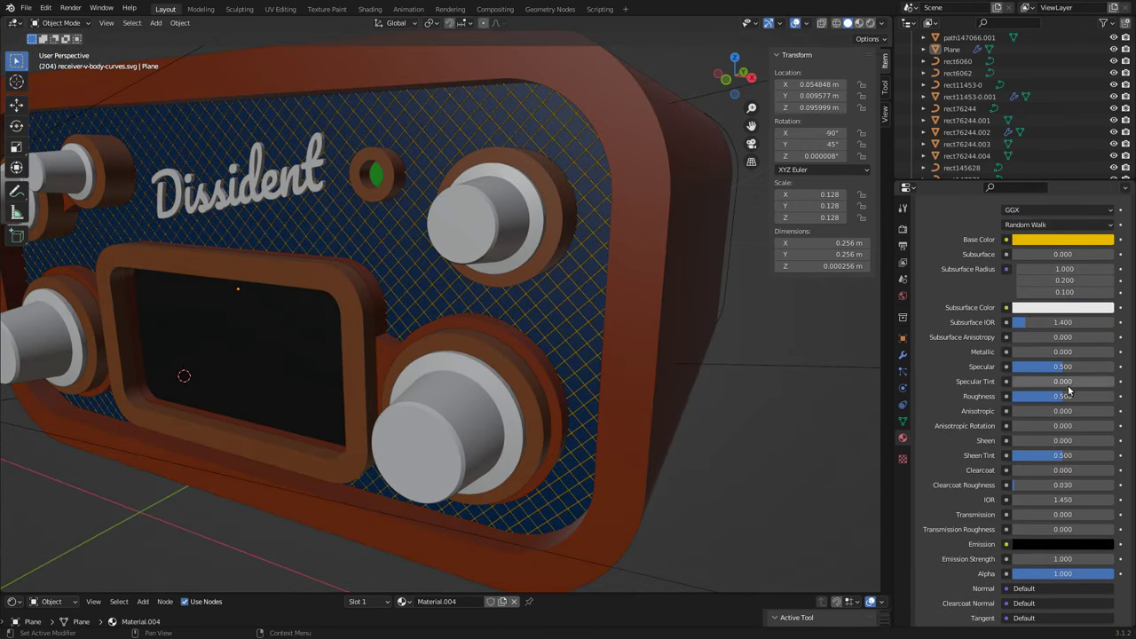
left_click(1062, 367)
key("alt+z")
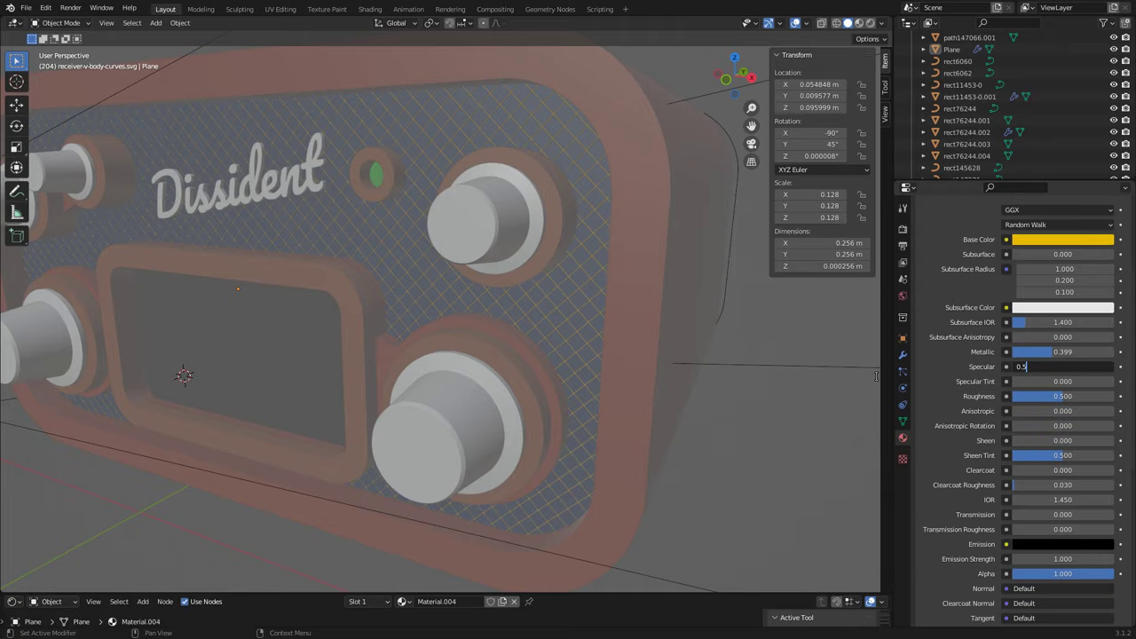
key("Return")
key("ctrl+z")
type(".7")
key("Return")
key("alt+z")
left_click(762, 351)
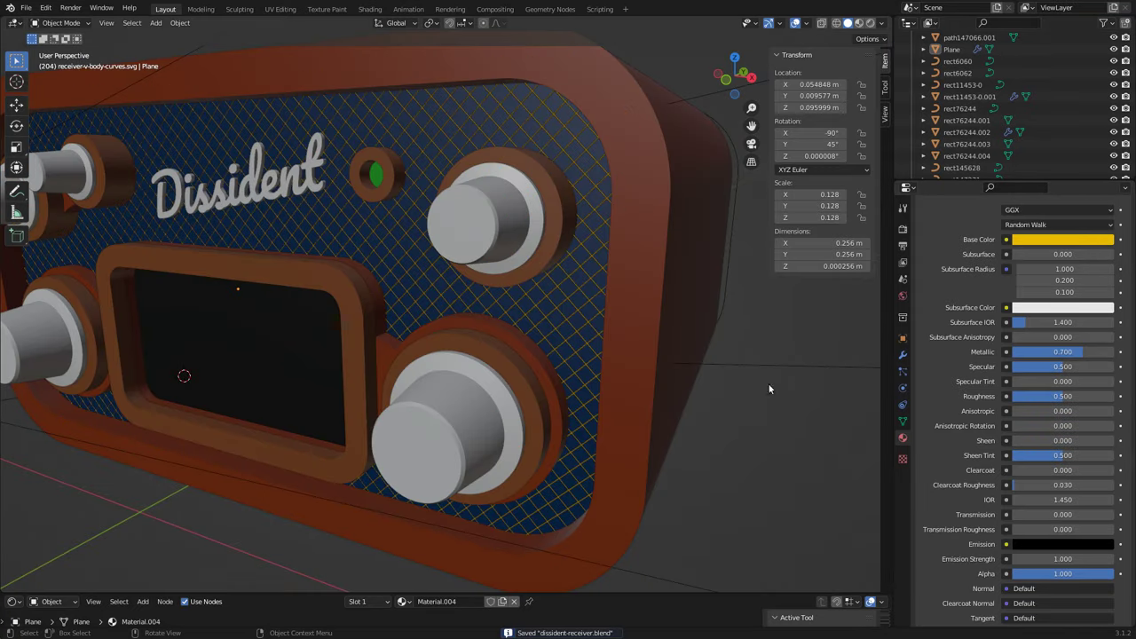
Step: Check the look in Rendered shading, then push the black screen back 2 mm with G Y -.002
left_click(858, 23)
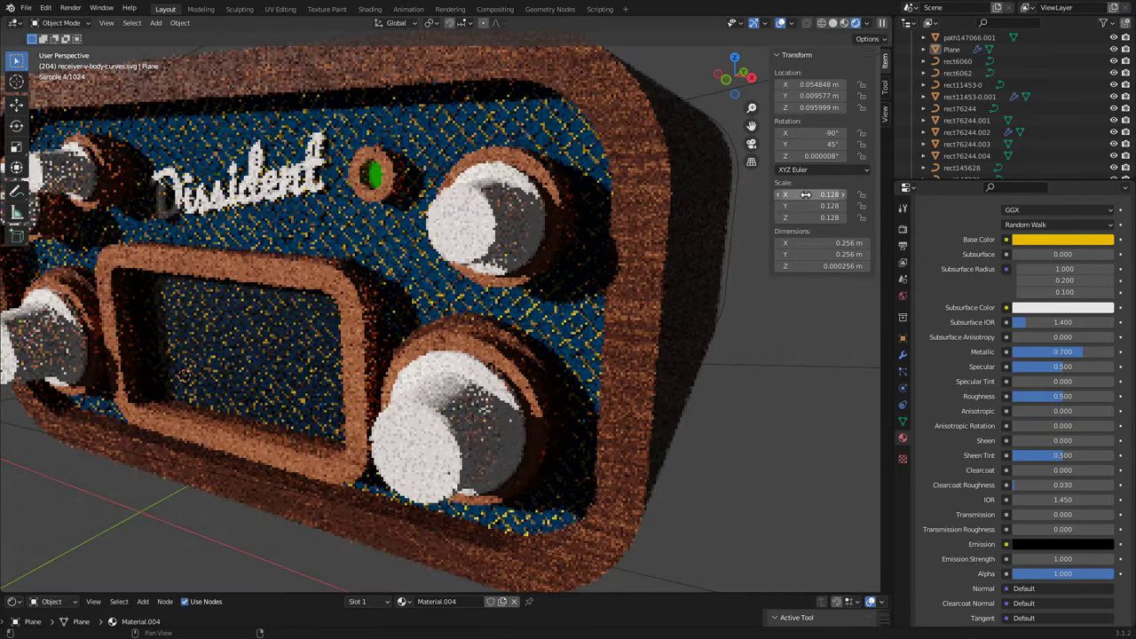
middle_click_drag(532, 293, 554, 330)
left_click(835, 24)
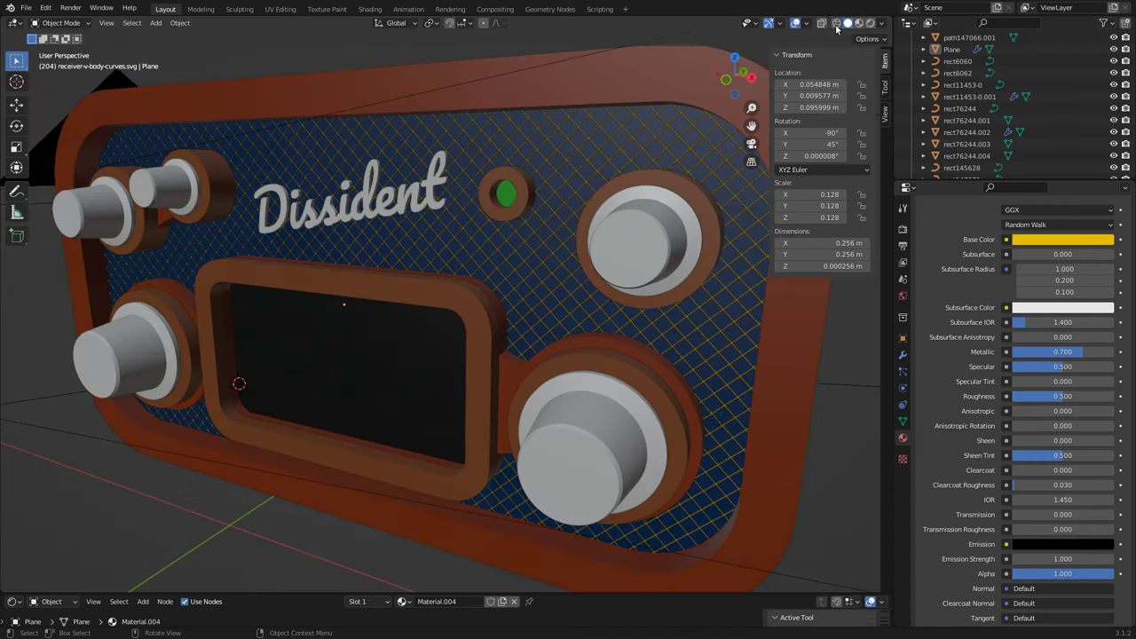
left_click(352, 326)
type("gy-.002")
key("Return")
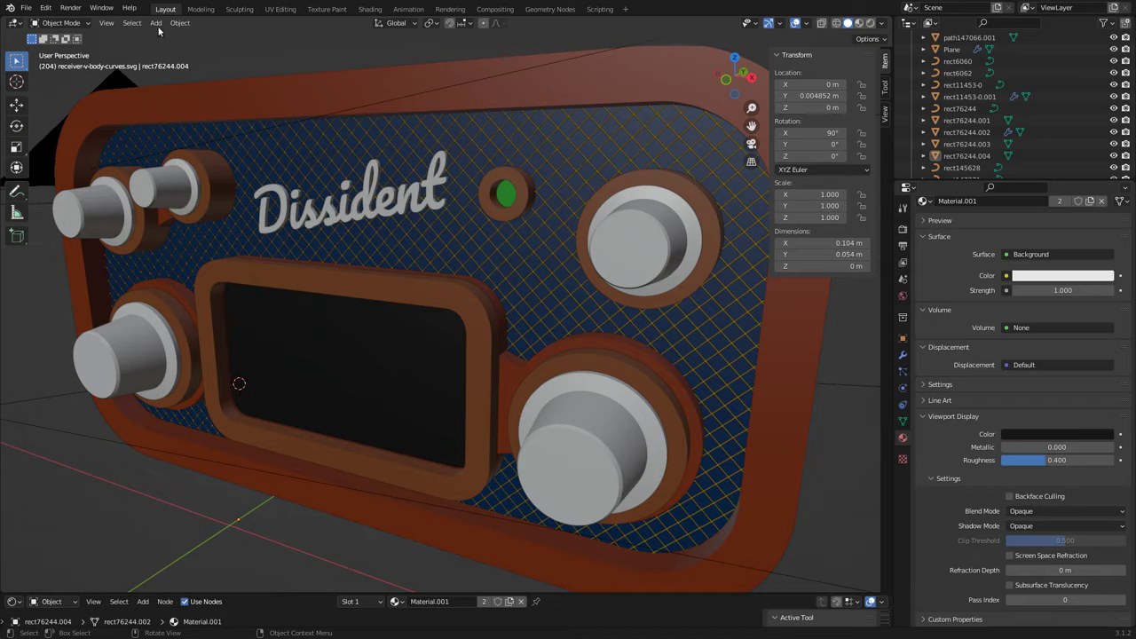
Step: Import the city-names dial as an image plane, rotate it Z -90° and move it along Y
left_click(156, 22)
mouse_move(191, 166)
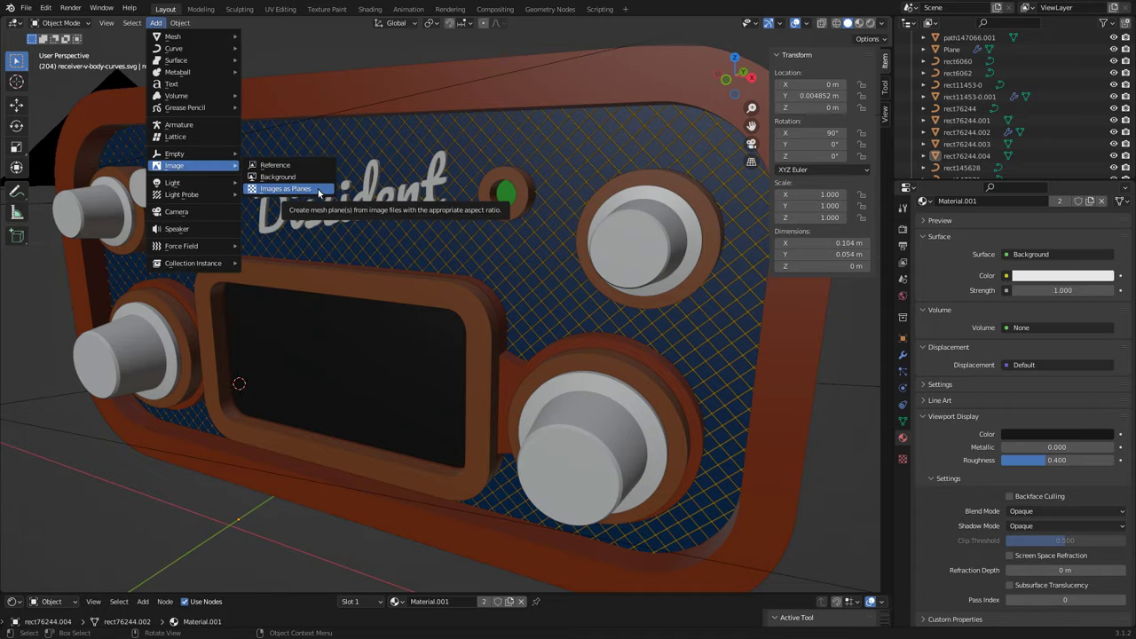
type("rz-90")
key("Return")
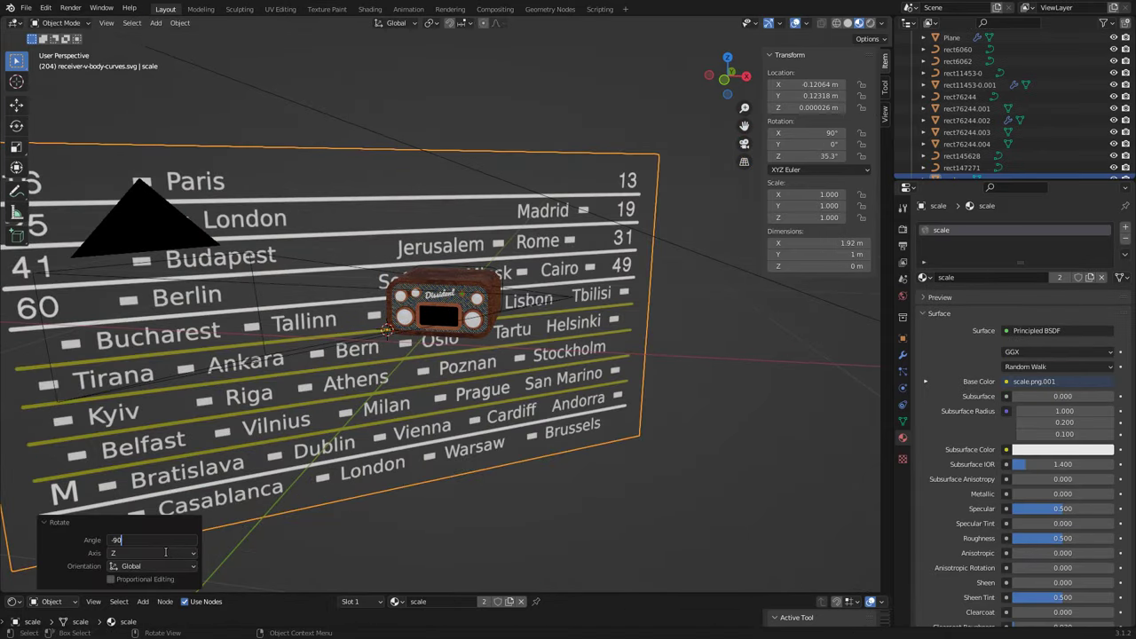
key("g")
key("y")
left_click(580, 384)
Step: Scale and position the dial so it fills the radio's screen opening in front view
key("KP_1")
key("s")
left_click(380, 355)
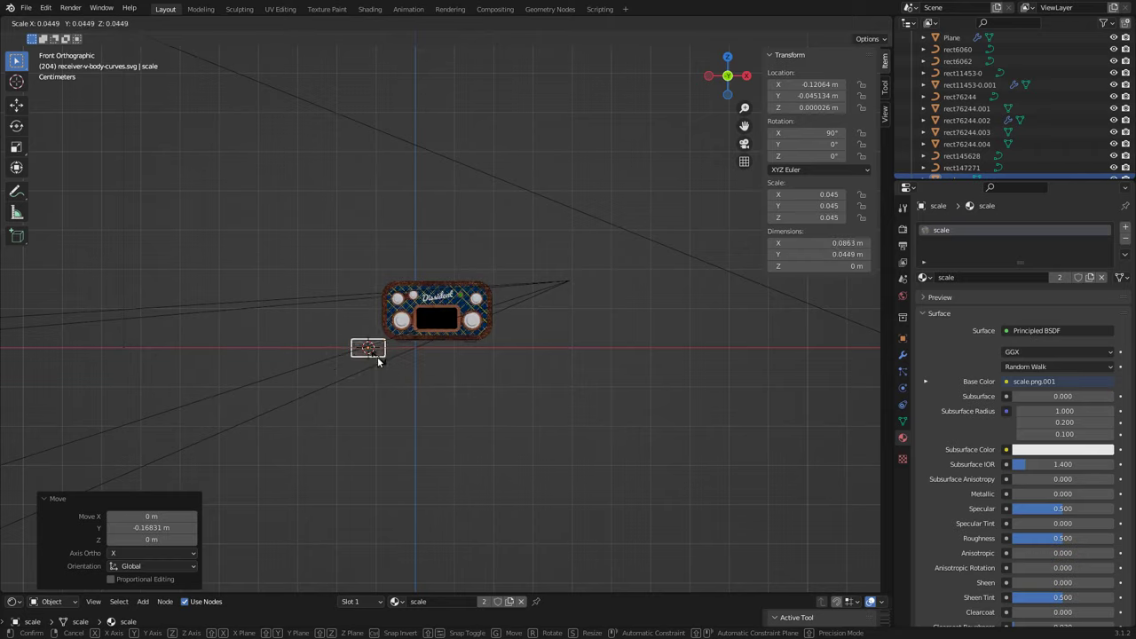
key("KP_Decimal")
scroll(514, 318, "down", 5)
key("g")
left_click(479, 400)
key("s")
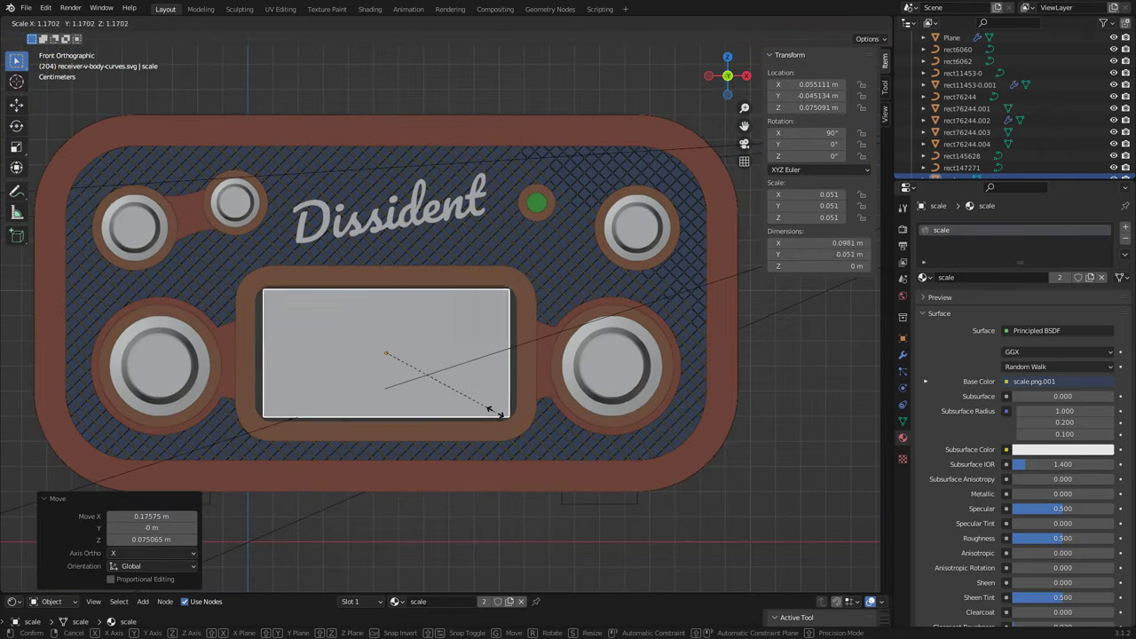
left_click(612, 335)
Step: Set the dial just inside the screen opening along Y, preview it, and add a new plane
mouse_move(612, 335)
middle_mouse_down()
mouse_move(570, 341)
mouse_move(496, 388)
middle_mouse_up()
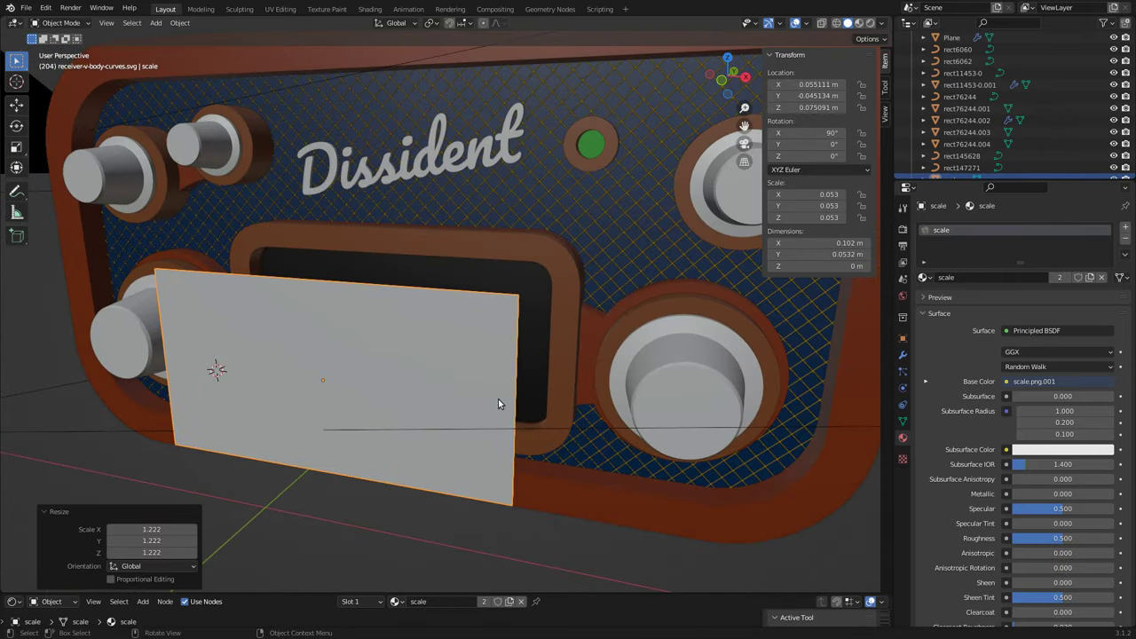
key("g")
key("y")
left_click(717, 321)
key("z")
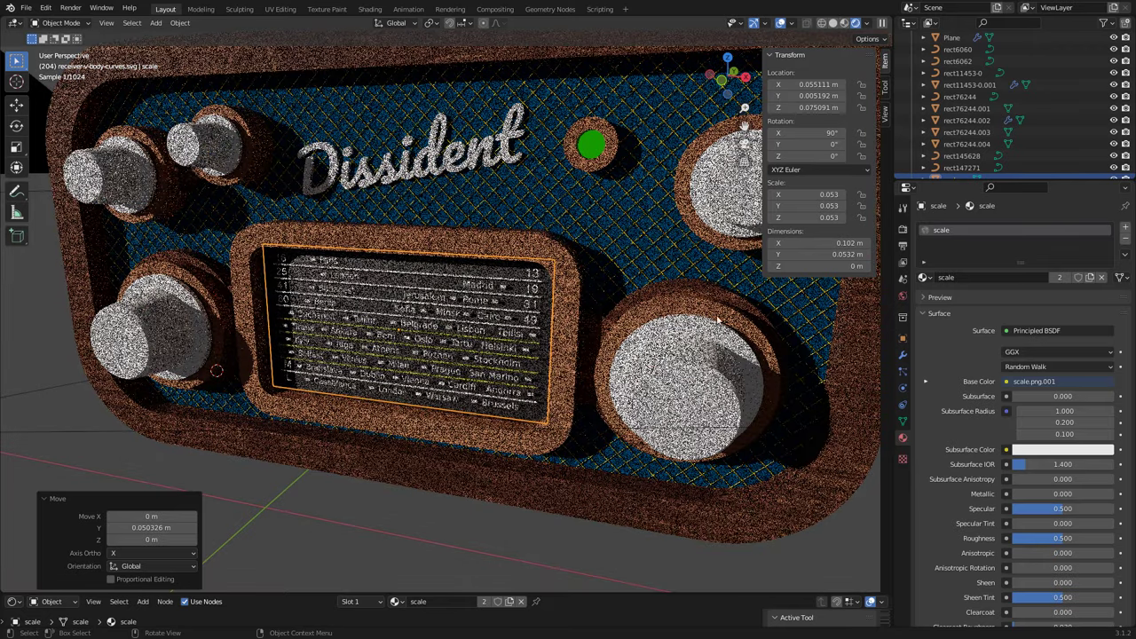
key("z")
left_click(155, 22)
left_click(275, 40)
Step: Shrink the new plane and stand it upright with a 90° X rotation
scroll(479, 477, "down", 3)
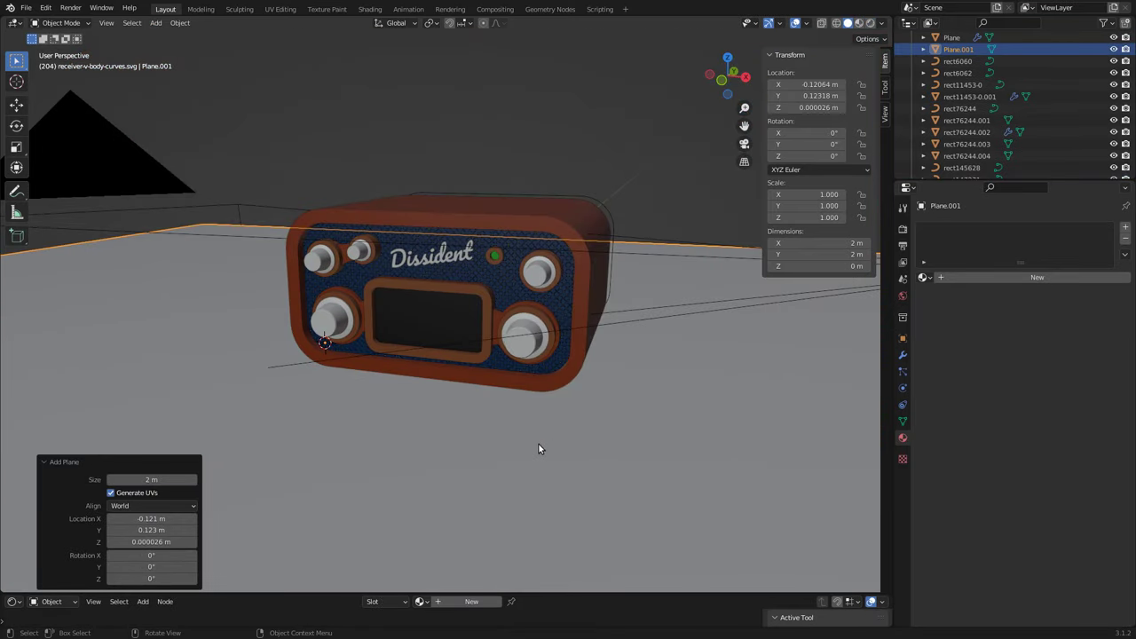
key("s")
left_click(339, 355)
type("rx90")
key("Return")
Step: Move the plane in front of the radio over the dial display and save the scene
key("g")
key("y")
left_click(725, 83)
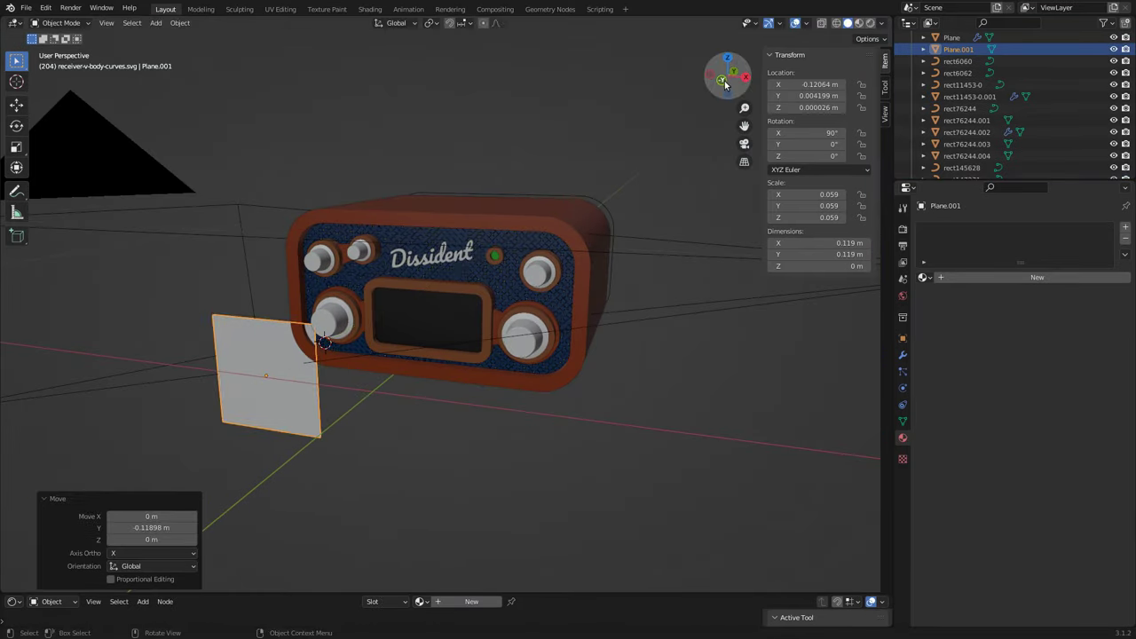
left_click(725, 82)
key("g")
left_click(424, 337)
scroll(577, 406, "up", 3)
key("ctrl+s")
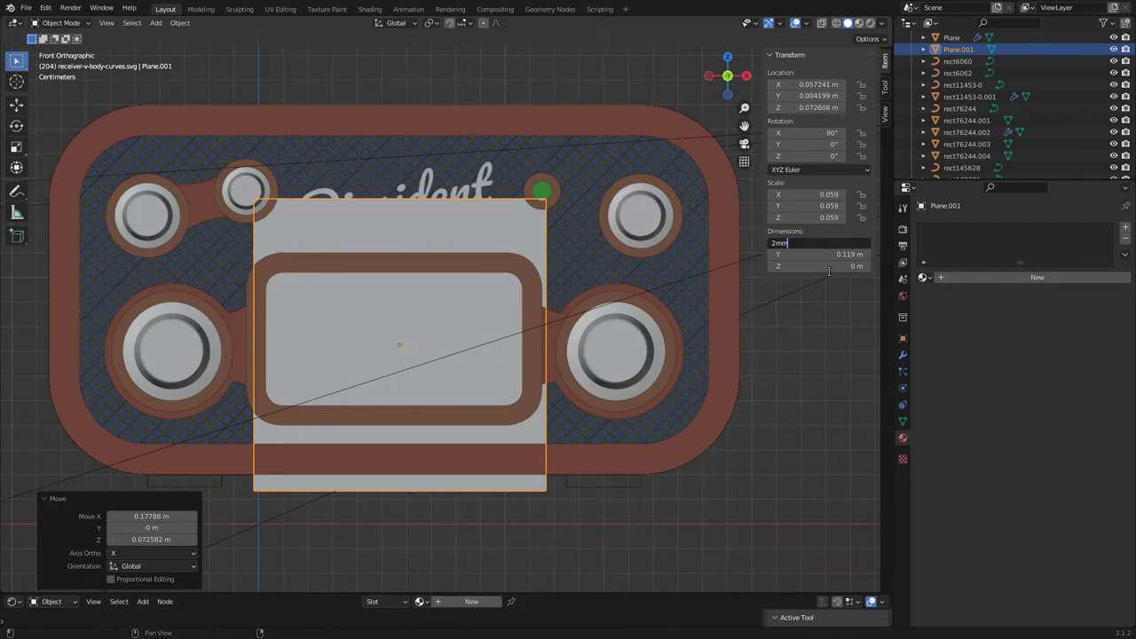
Step: Make the plane 2 mm wide and place the needle strip across the dial
key("Tab")
scroll(410, 395, "up", 2)
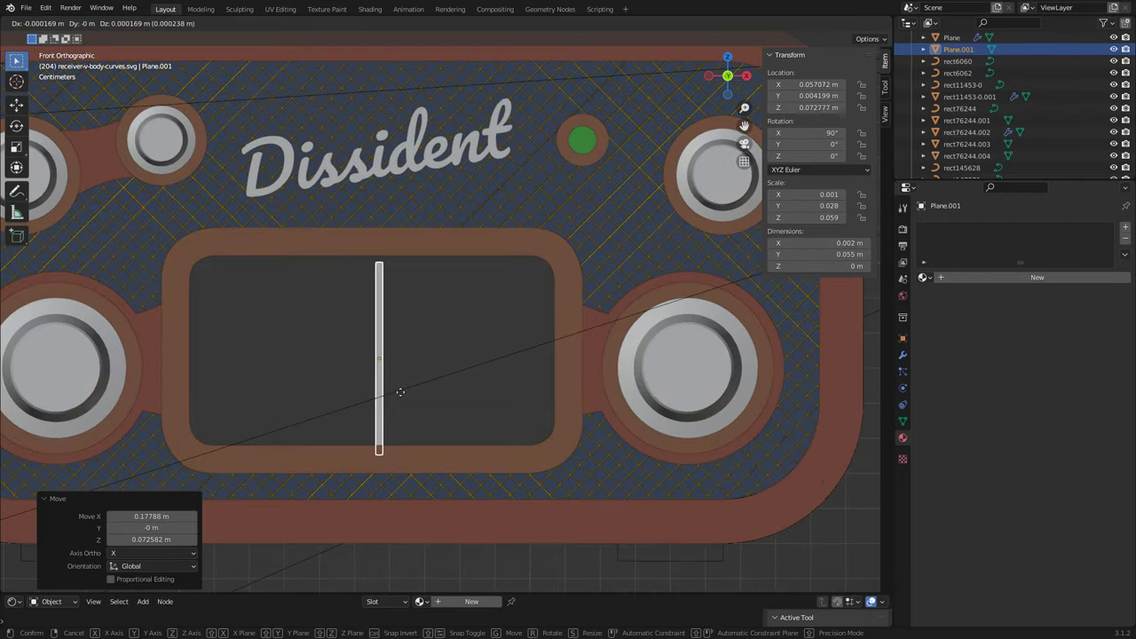
key("g")
left_click(473, 384)
middle_click_drag(473, 383, 692, 355)
Step: Give the needle strip a new red material and check it in rendered preview
left_click(1037, 277)
left_click(1063, 382)
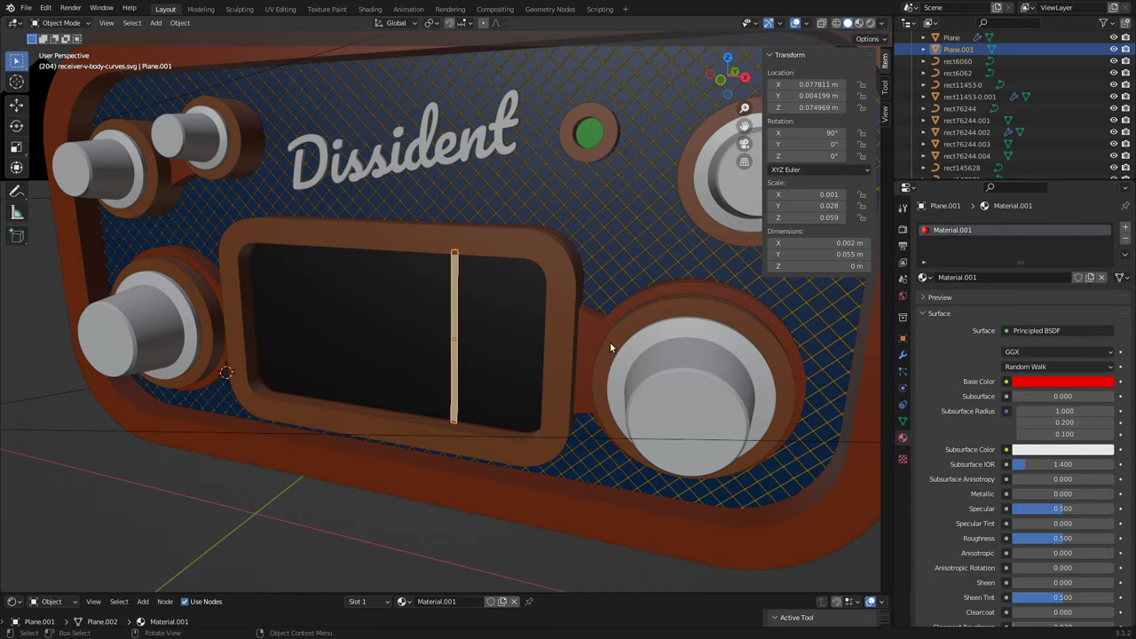
key("z")
Step: Nudge the needle's depth along Y, then select the radio's outline curve
key("g")
key("y")
left_click(470, 404)
left_click(475, 543)
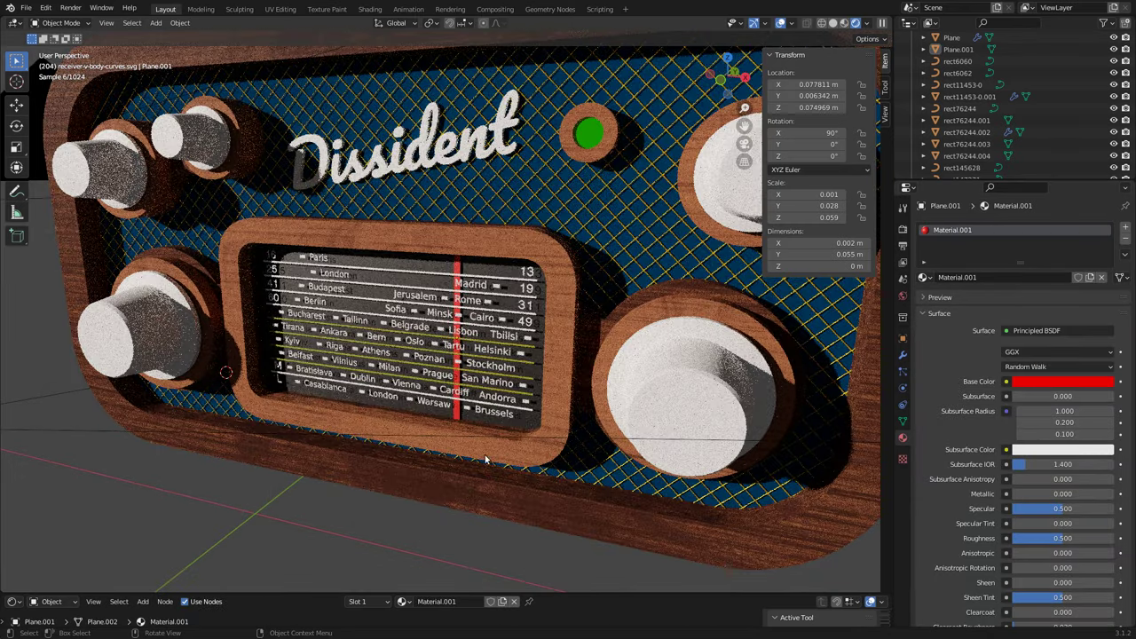
scroll(543, 365, "up", 3)
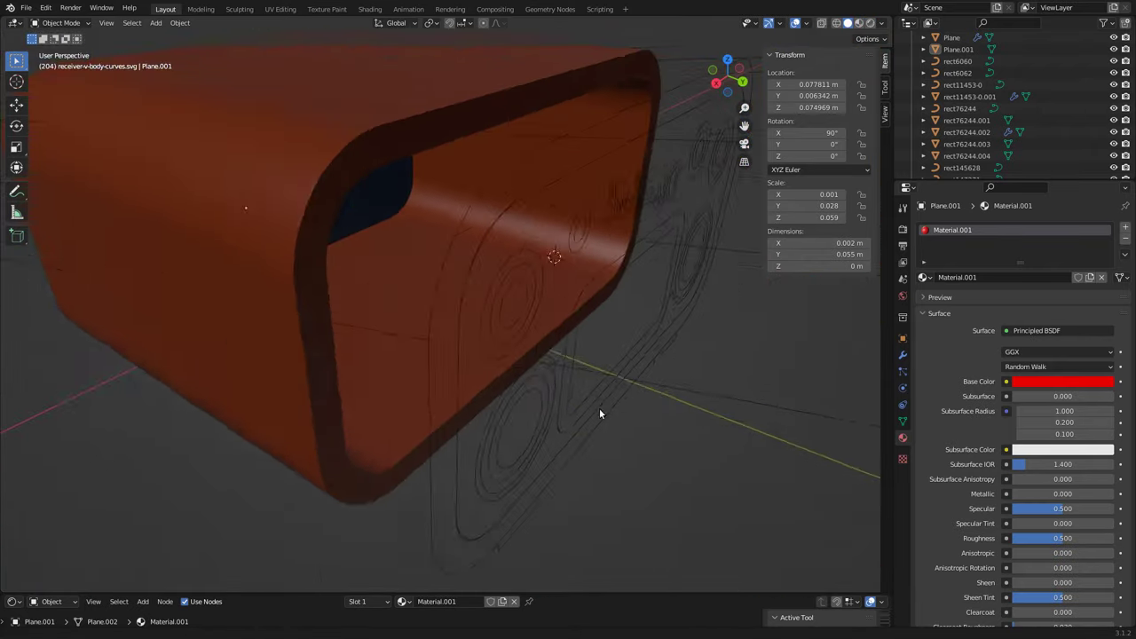
left_click(596, 411)
Step: Duplicate the outline curve along Y and set its fill mode to Both
key("shift+d")
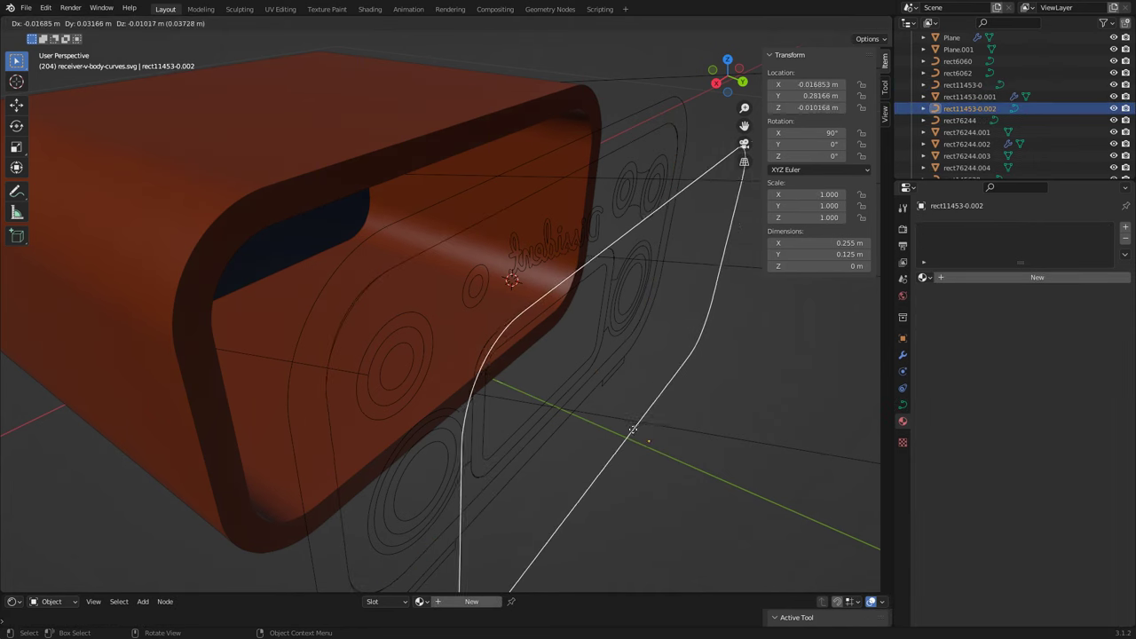
key("y")
left_click(633, 430)
left_click(903, 404)
left_click(1056, 335)
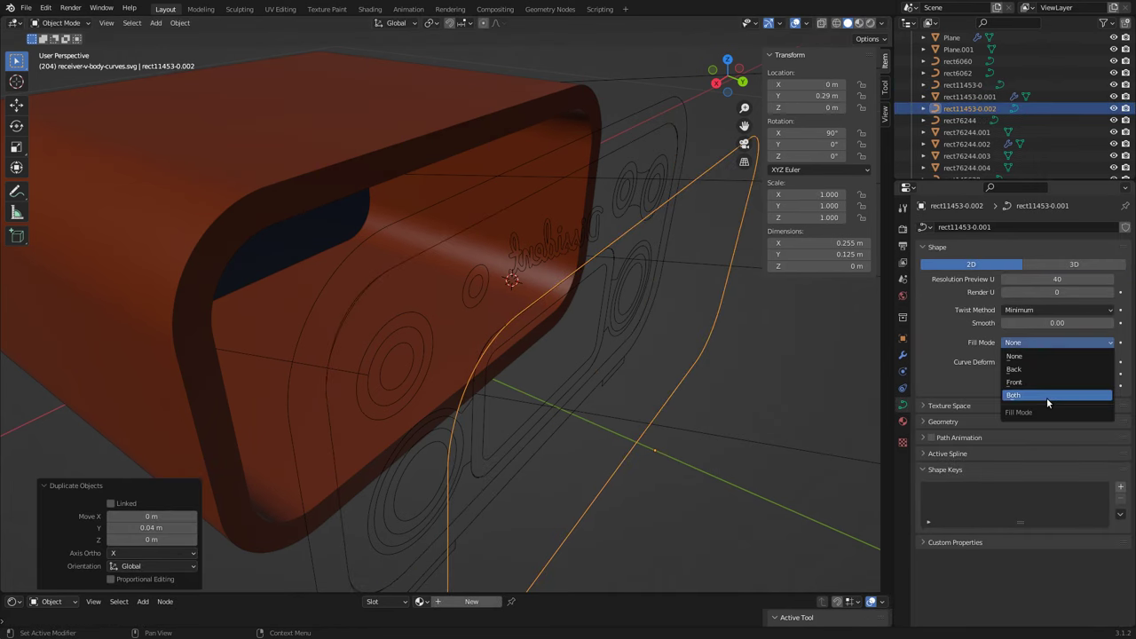
left_click(1057, 394)
Step: Convert the copy to a mesh and give it a 6 mm thickness in Edit Mode
right_click(586, 373)
left_click(635, 372)
key("Tab")
key("Tab")
right_click(636, 371)
left_click(621, 344)
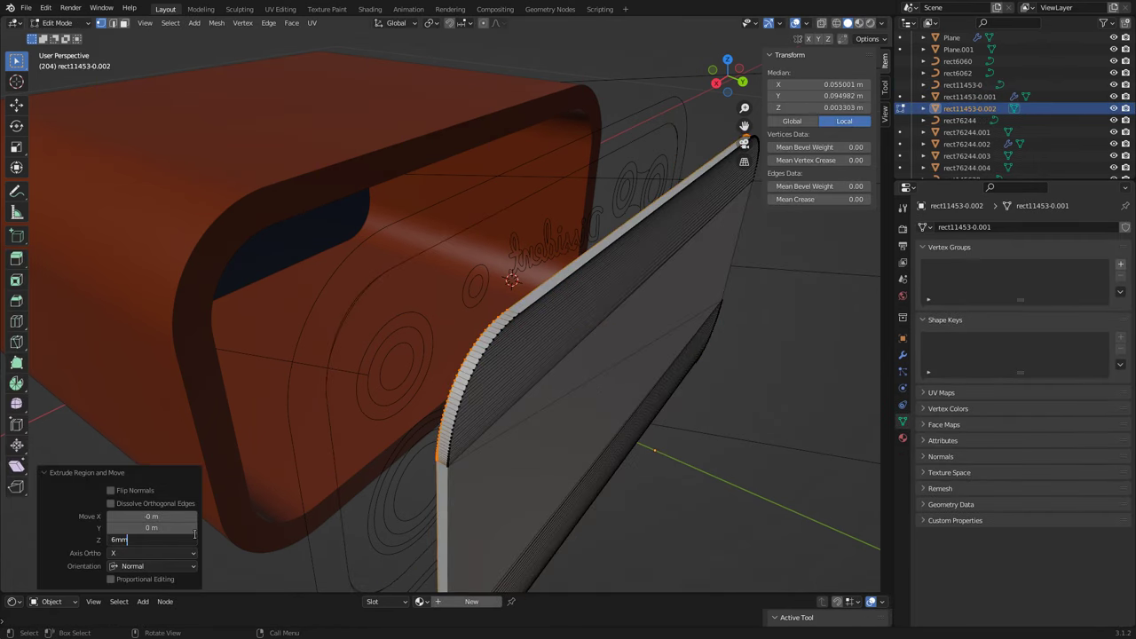
Step: Add a new material, Material.008, with a beige viewport colour to the plate
left_click(903, 437)
left_click(1021, 299)
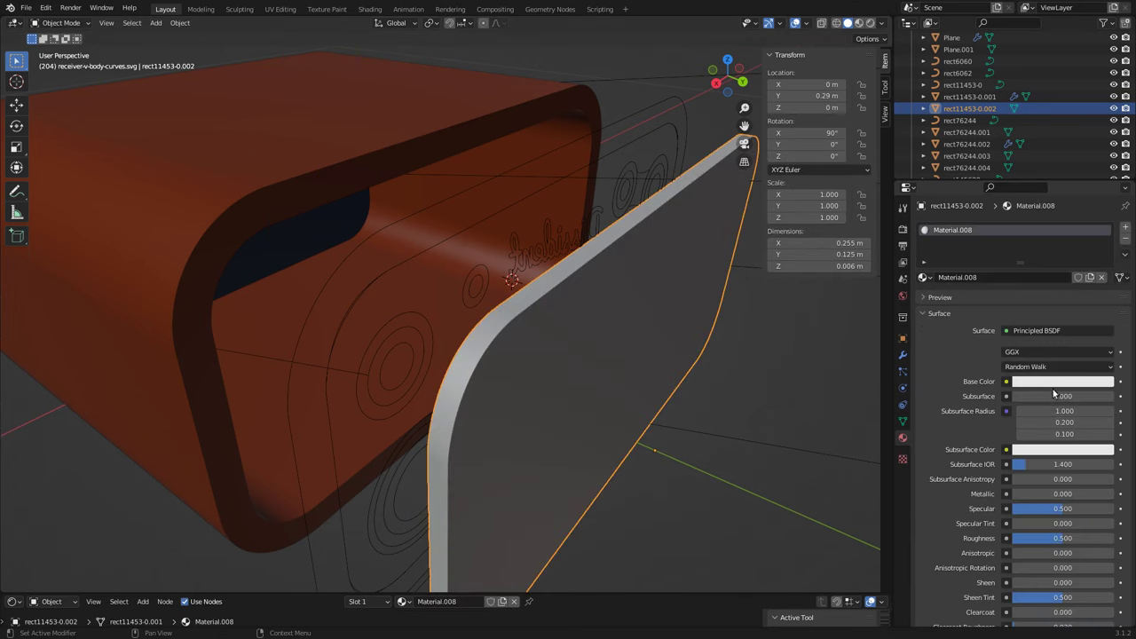
left_click(1053, 380)
scroll(1039, 444, "down", 10)
left_click(1039, 527)
Step: Slide the plate along Y into the radio's rear opening and view the whole radio
key("g")
key("y")
left_click(487, 370)
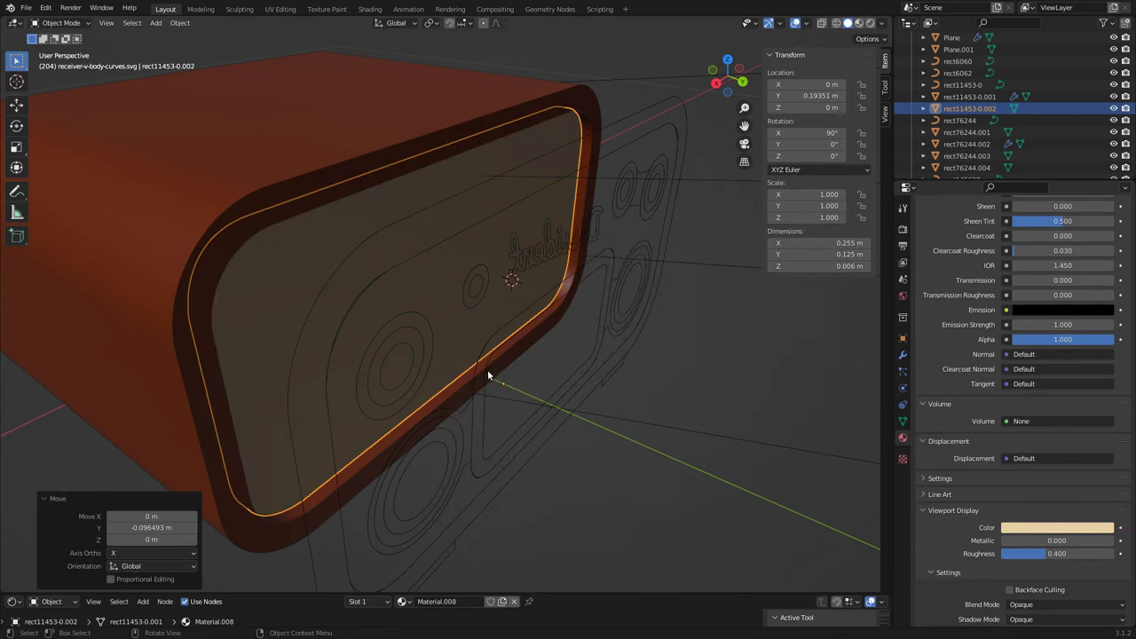
key("alt+a")
scroll(604, 304, "down", 5)
mouse_move(603, 303)
middle_mouse_down()
mouse_move(669, 342)
mouse_move(495, 330)
middle_mouse_up()
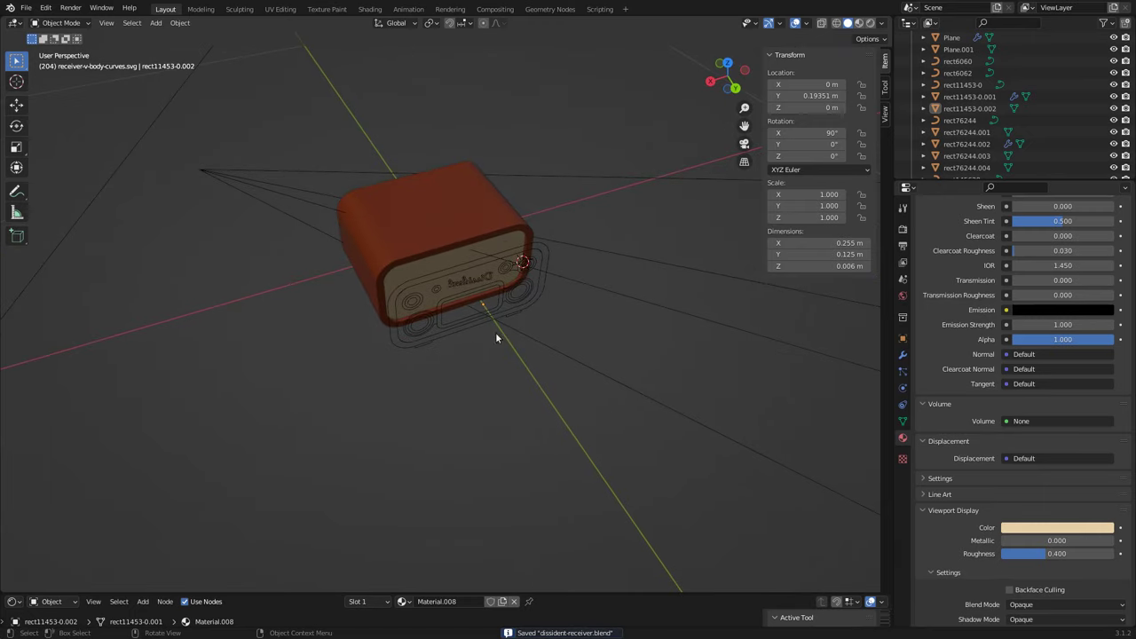
left_click(156, 23)
Step: Add a cylinder for the first foot and shrink it
left_click(279, 96)
type("s-0.024")
key("Return")
left_click(736, 88)
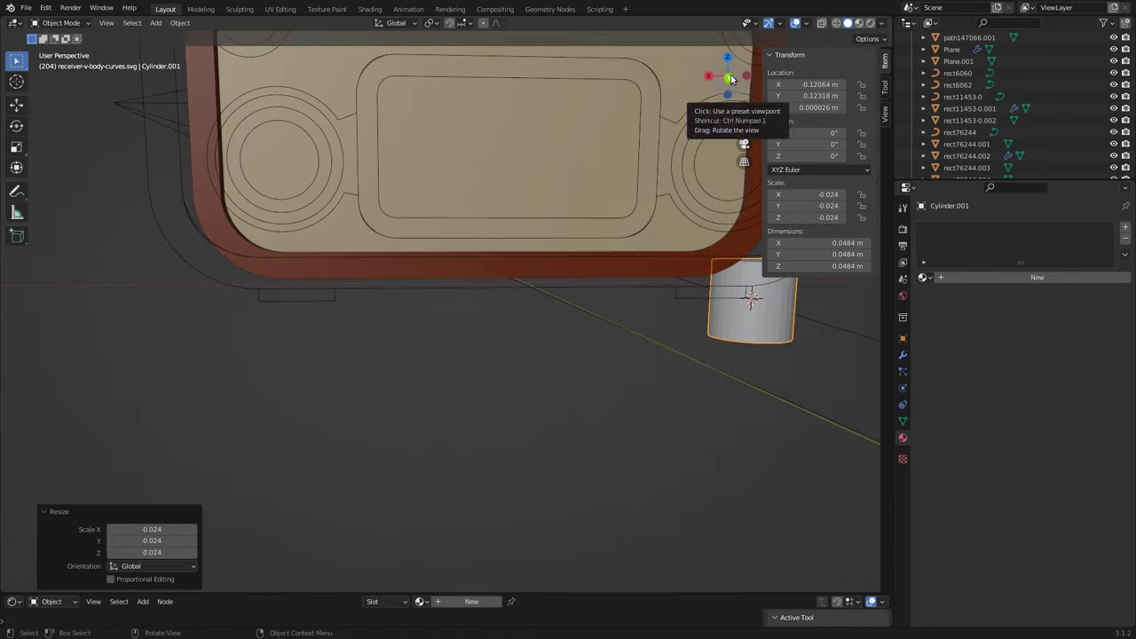
Step: Set the foot cylinder's dimensions to 0.03 × 0.03 × 0.006 m
key("g")
left_click(551, 382)
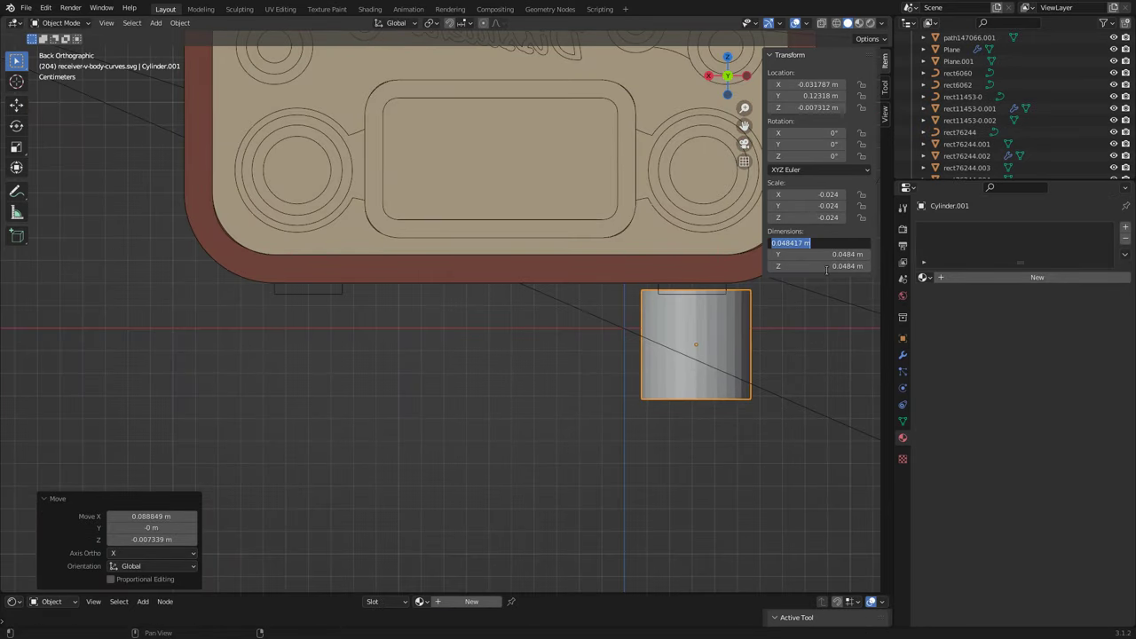
type("0.03")
key("Tab")
type("0.03")
key("Tab")
type("0.006")
key("Return")
key("KP_Decimal")
Step: Move the cylinder under the radio as its first foot
key("g")
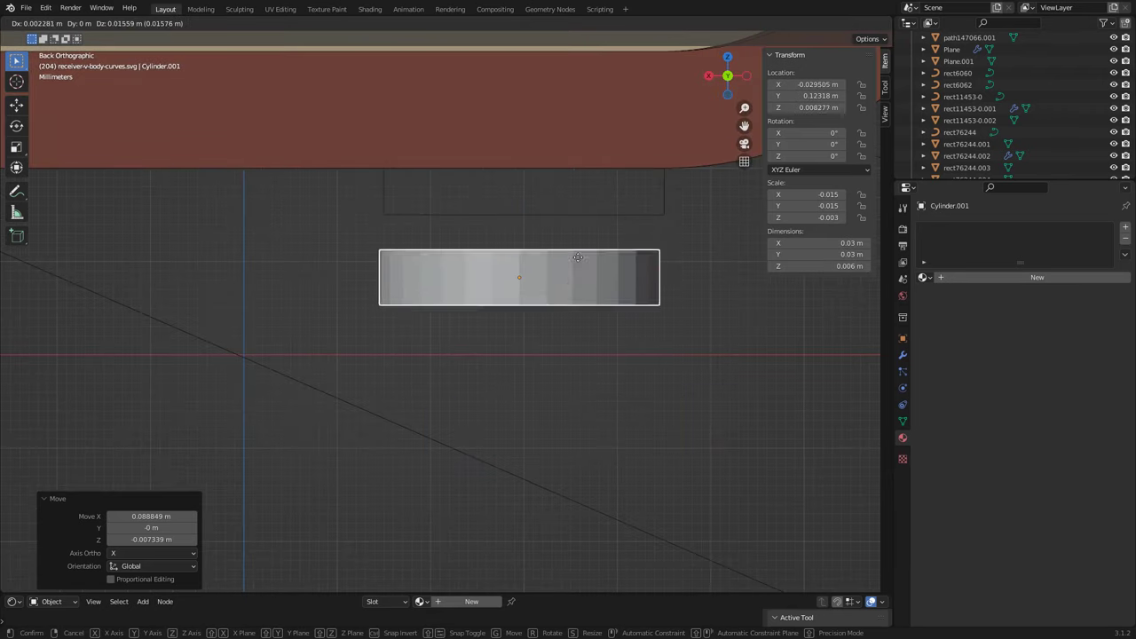
left_click(578, 174)
scroll(646, 271, "down", 2)
scroll(646, 271, "down", 3)
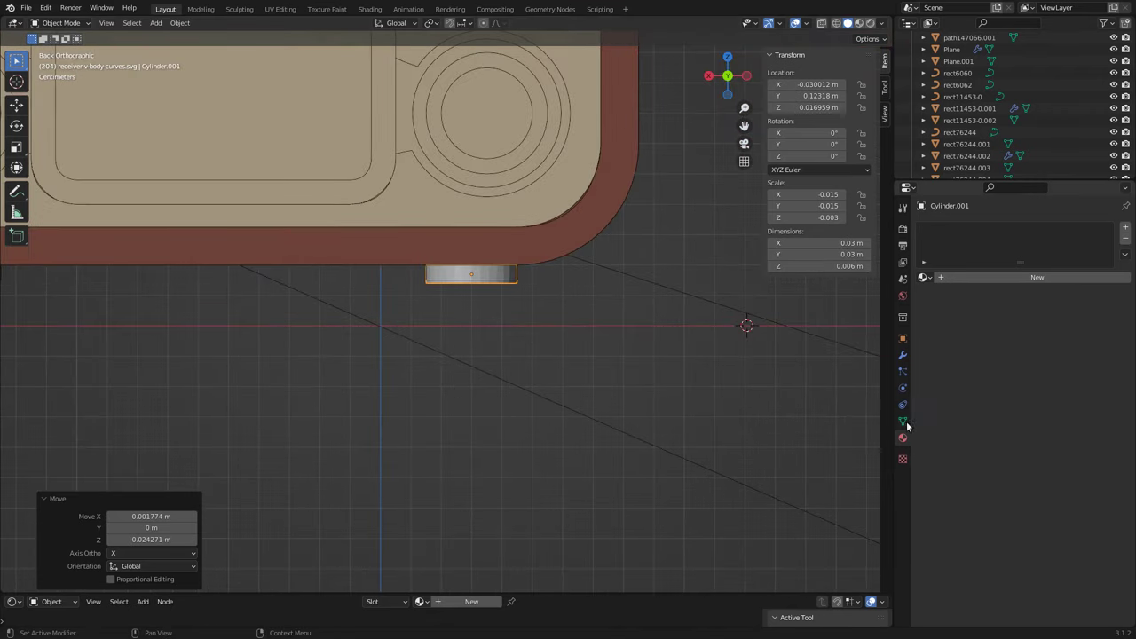
Step: Give the foot a new material, Material.009, and adjust its viewport colour
left_click(905, 423)
left_click(903, 438)
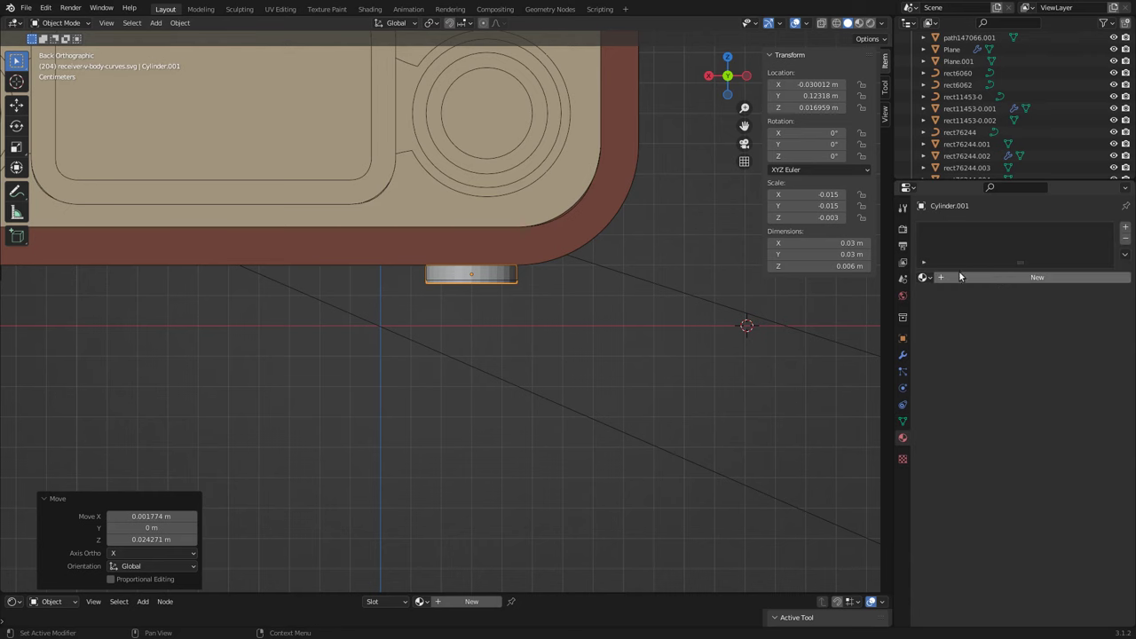
left_click(1040, 279)
scroll(946, 471, "down", 10)
left_click(1056, 581)
left_click(1041, 491)
scroll(631, 382, "down", 3)
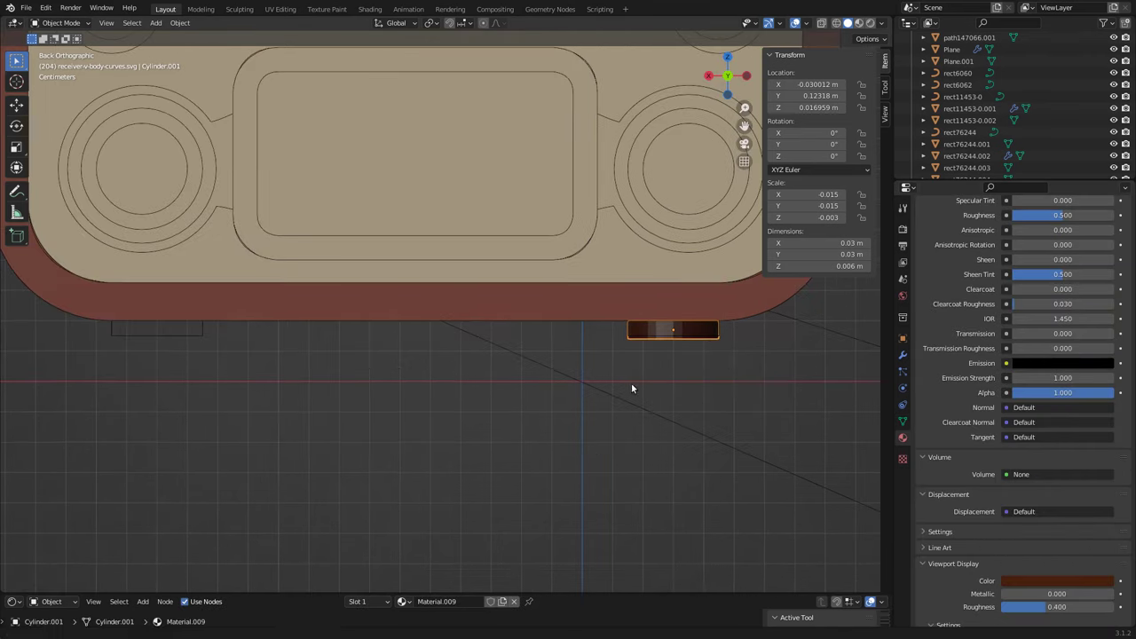
Step: Duplicate the foot along X to make the second foot, viewed from below
key("shift+d")
key("x")
left_click(190, 398)
key("ctrl+KP_7")
scroll(647, 333, "down", 2)
scroll(647, 339, "up", 2)
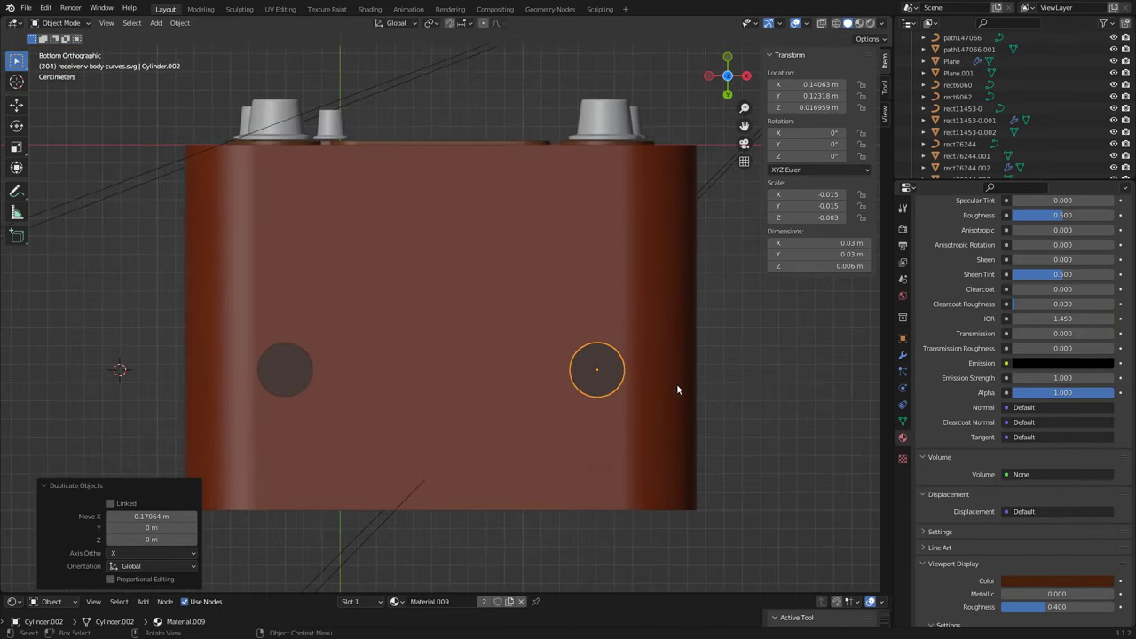
left_click(287, 368, "shift")
Step: Select both feet and duplicate them along Y to form the second pair
key("g")
left_click(561, 453)
key("alt+z")
key("g")
key("y")
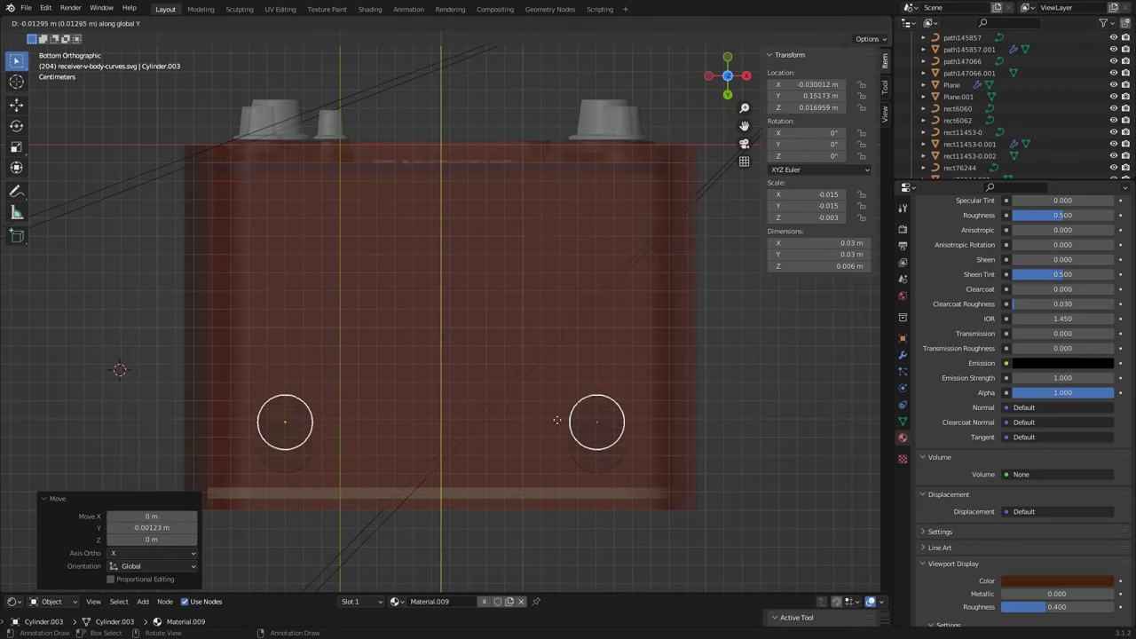
left_click(578, 257)
mouse_move(578, 257)
middle_mouse_down()
mouse_move(698, 356)
mouse_move(505, 353)
mouse_move(687, 339)
mouse_move(675, 462)
middle_mouse_up()
key("z")
key("alt+z")
Step: Set the feet's base colour to light grey and inspect the radio from the front
scroll(1021, 355, "up", 5)
left_click(1056, 290)
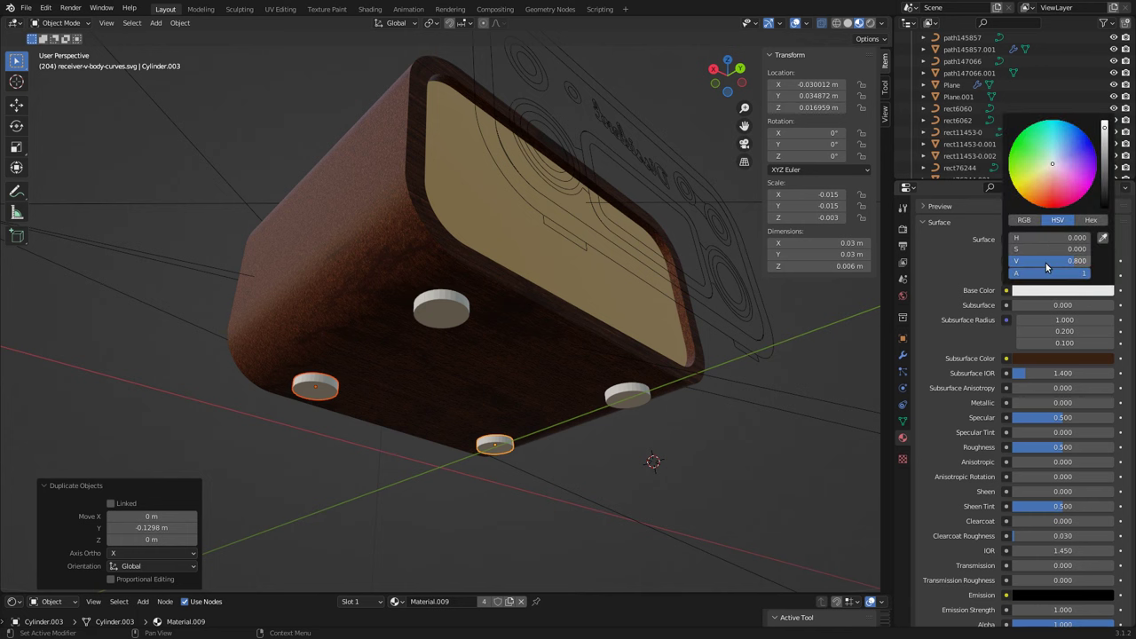
left_click_drag(1105, 128, 1105, 200)
mouse_move(674, 461)
middle_mouse_down()
mouse_move(662, 372)
mouse_move(559, 264)
mouse_move(723, 476)
middle_mouse_up()
key("alt+z")
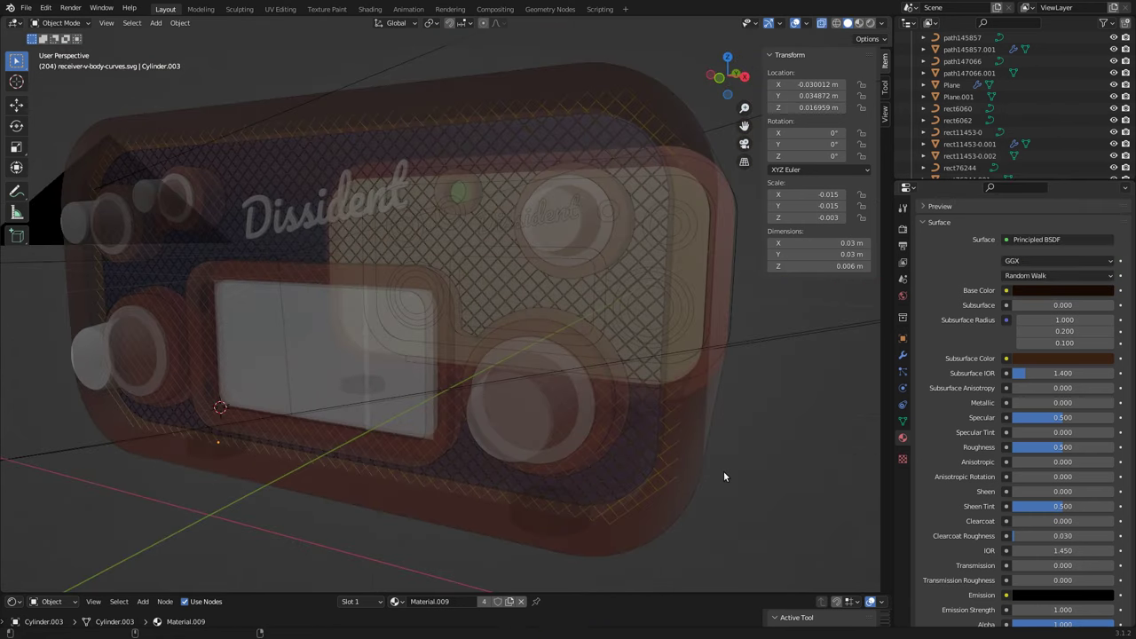
key("alt+z")
left_click(155, 22)
mouse_move(175, 165)
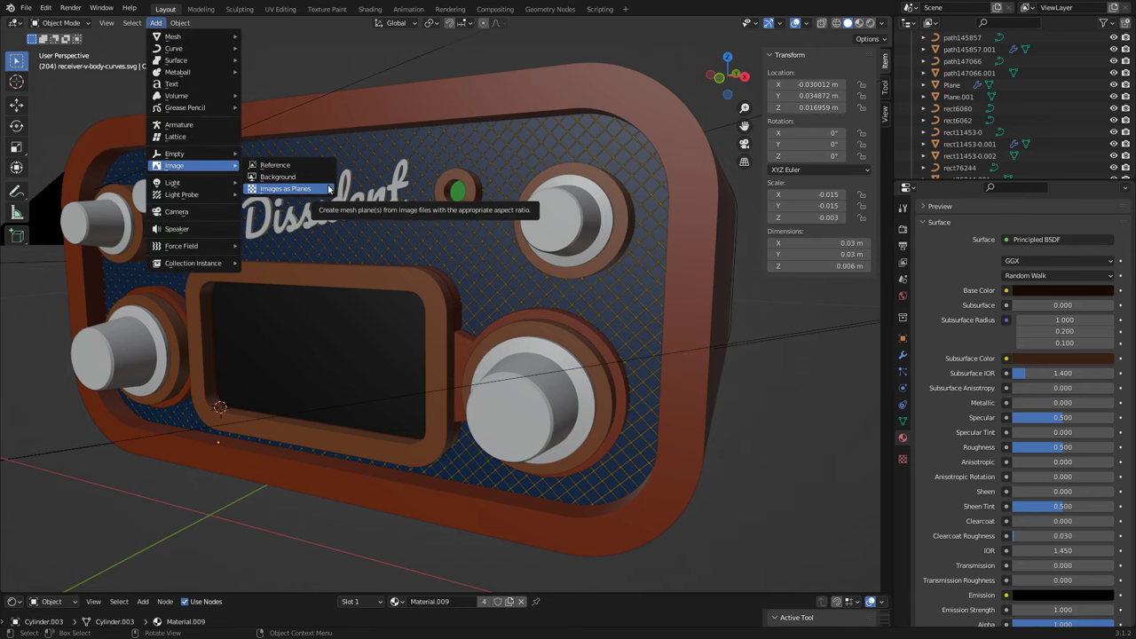
Step: Import DSC_7895 as an image plane, rotate it around Z and move it behind the radio
left_click(328, 189)
scroll(641, 256, "down", 5)
key("r")
key("z")
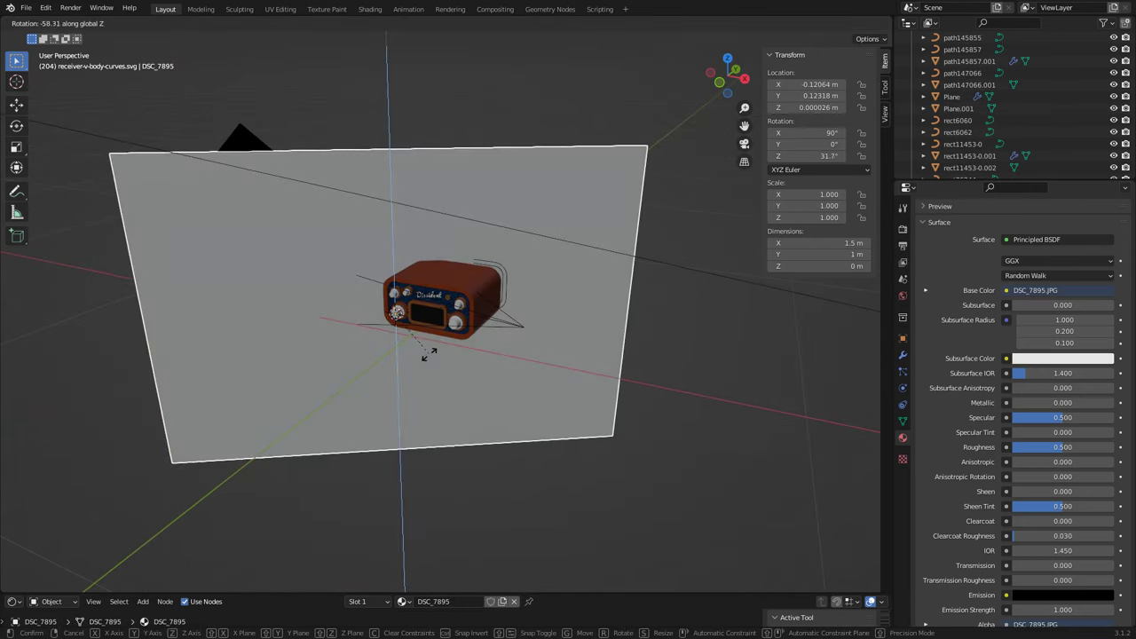
left_click(429, 352)
key("g")
left_click(710, 359)
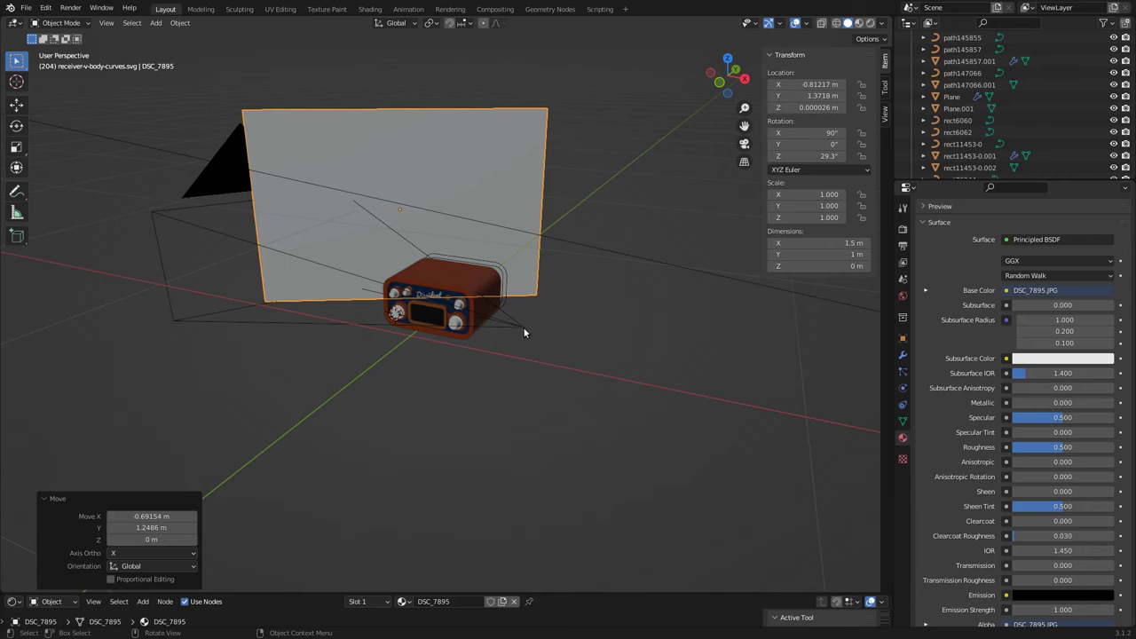
Step: Re-angle and reposition the photo plane behind the radio, checking through the camera
key("r")
key("z")
left_click(497, 183)
key("g")
left_click(350, 216)
key("KP_0")
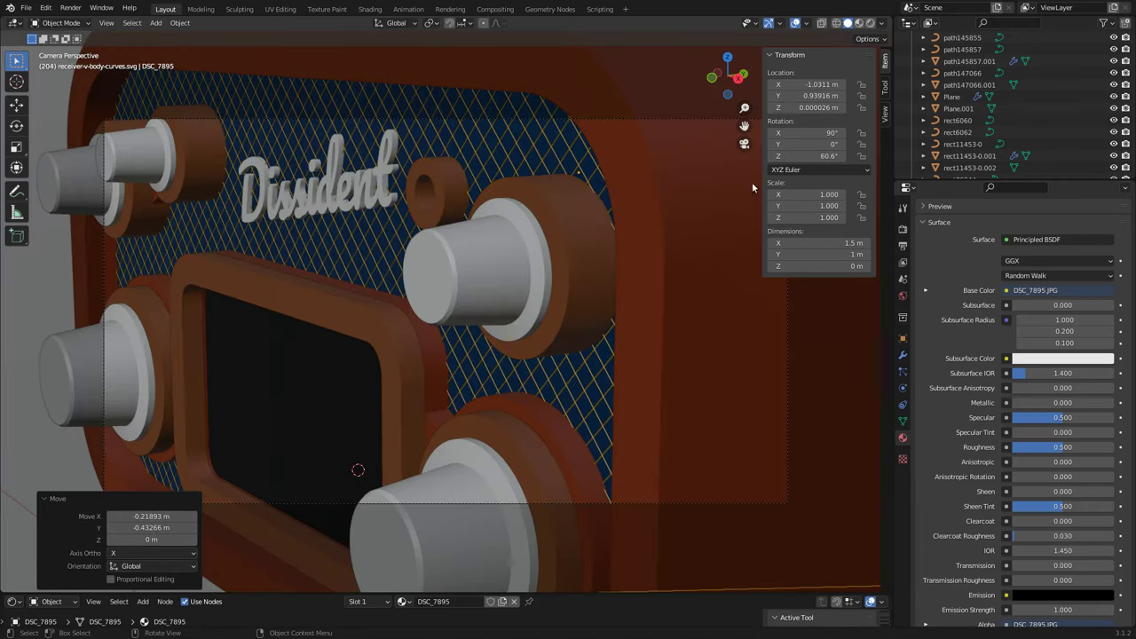
key("KP_0")
key("KP_0")
Step: Set the camera's focal length to 61 mm and move it along its viewing axis
left_click(787, 197)
left_click_drag(1079, 284, 1055, 284)
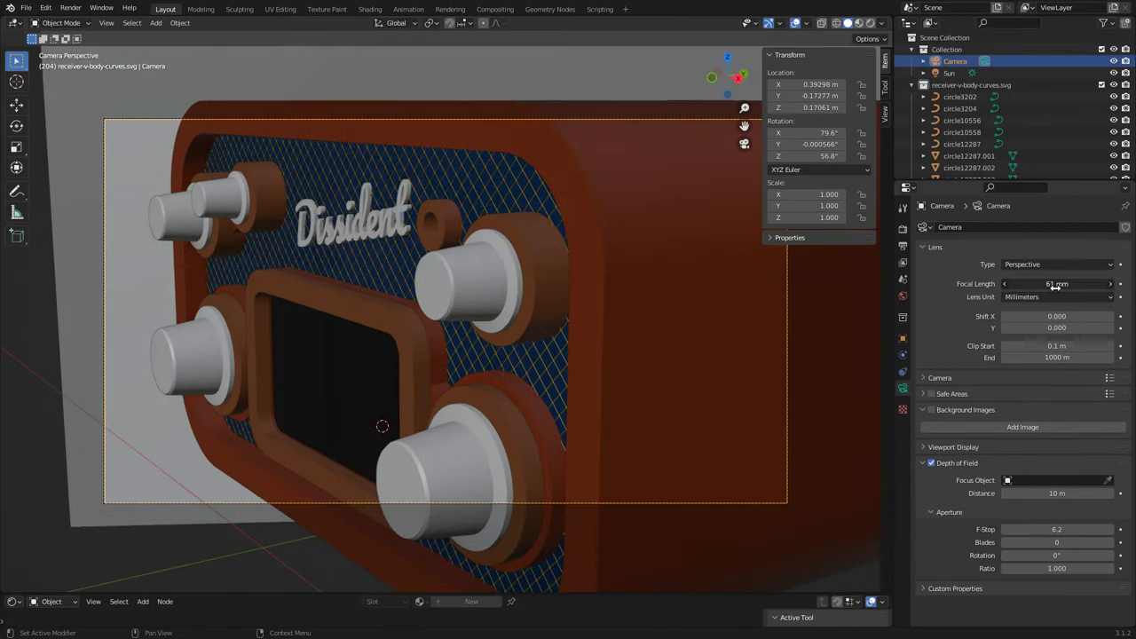
key("g")
key("z")
key("z")
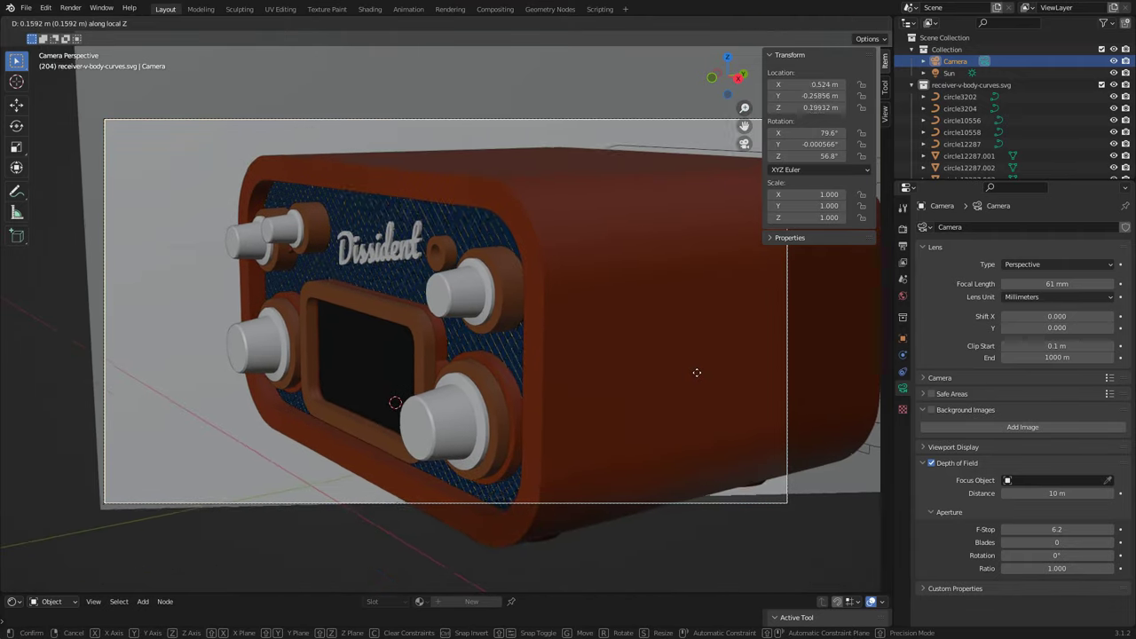
left_click(621, 431)
Step: Rotate the camera around Z to frame the radio and save the file
key("r")
key("z")
left_click(597, 465)
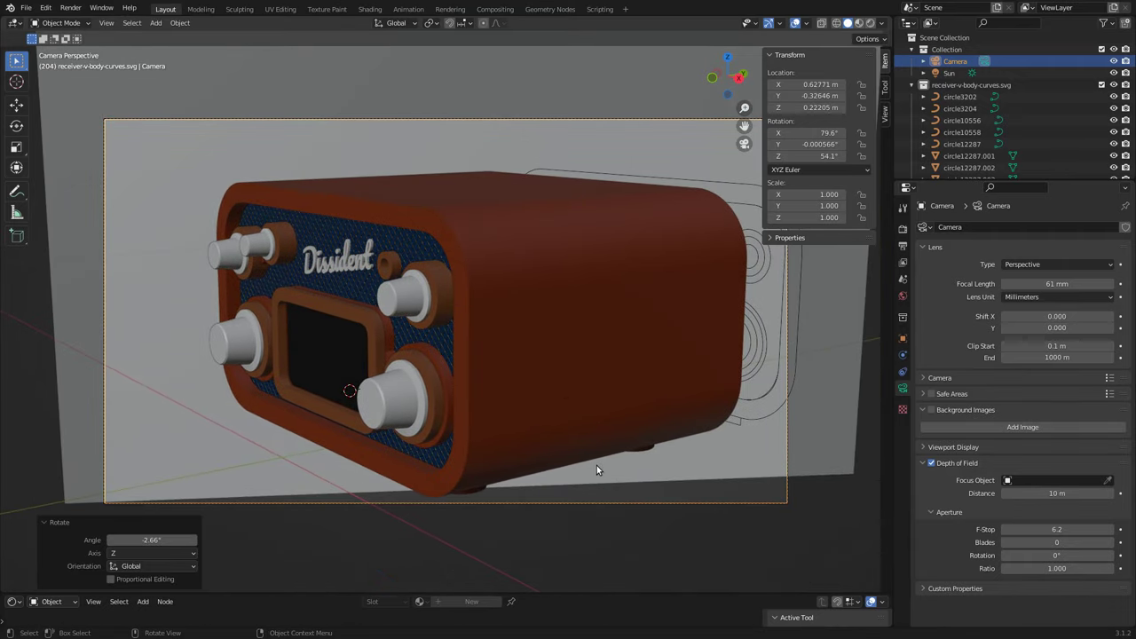
key("ctrl+s")
key("KP_0")
Step: Toggle between rendered and solid shading to preview the scene
left_click(870, 23)
left_click(847, 23)
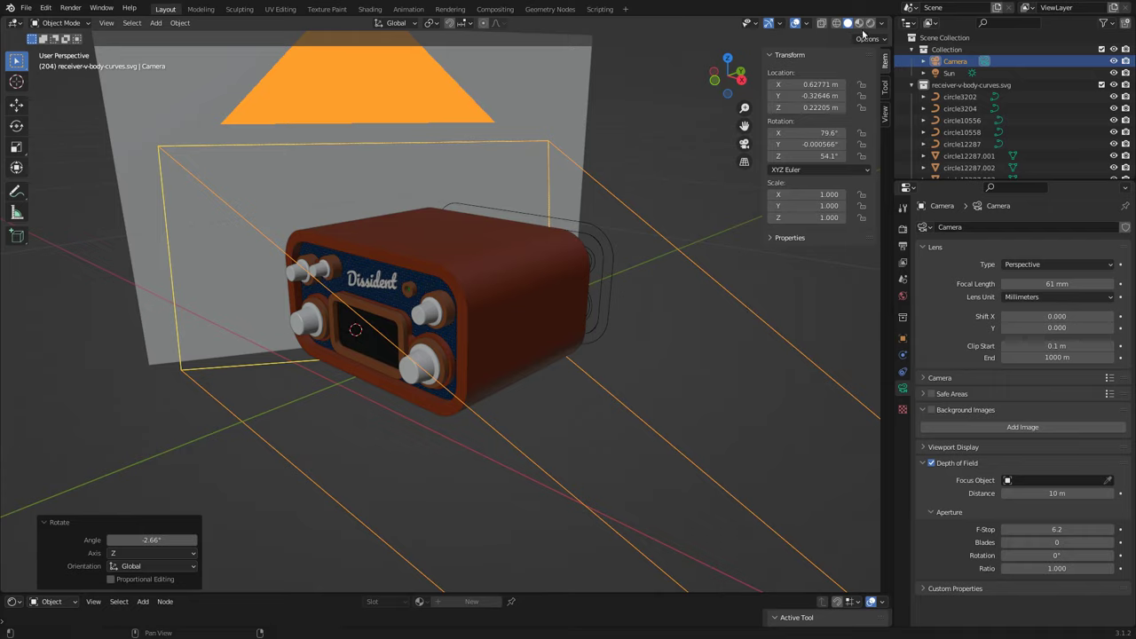
left_click(858, 23)
left_click(847, 23)
left_click(155, 22)
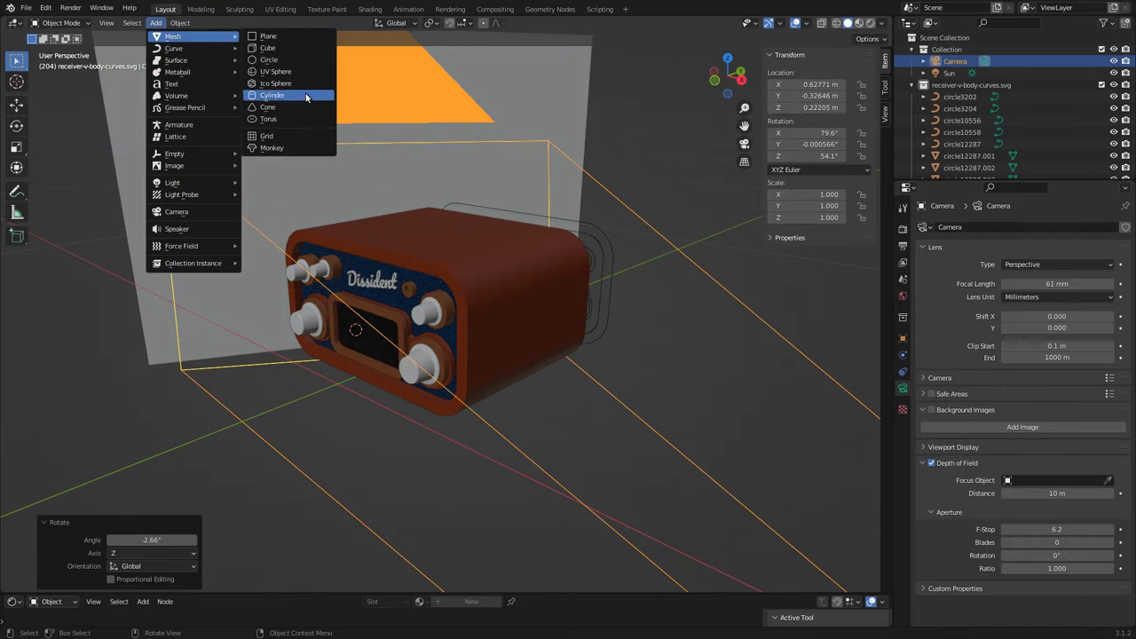
Step: Add a plane, tilt it −133° on Y and raise it above the radio
left_click(275, 35)
key("r")
key("y")
left_click(502, 384)
middle_click_drag(502, 388, 477, 329)
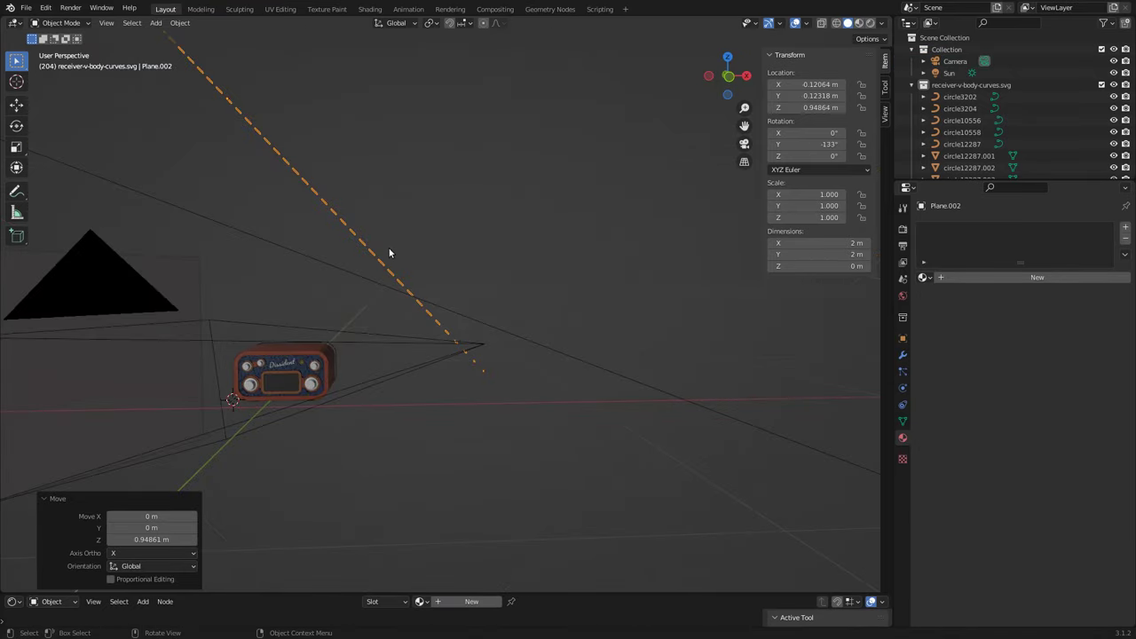
key("g")
middle_click_drag(613, 421, 532, 444)
key("g")
key("y")
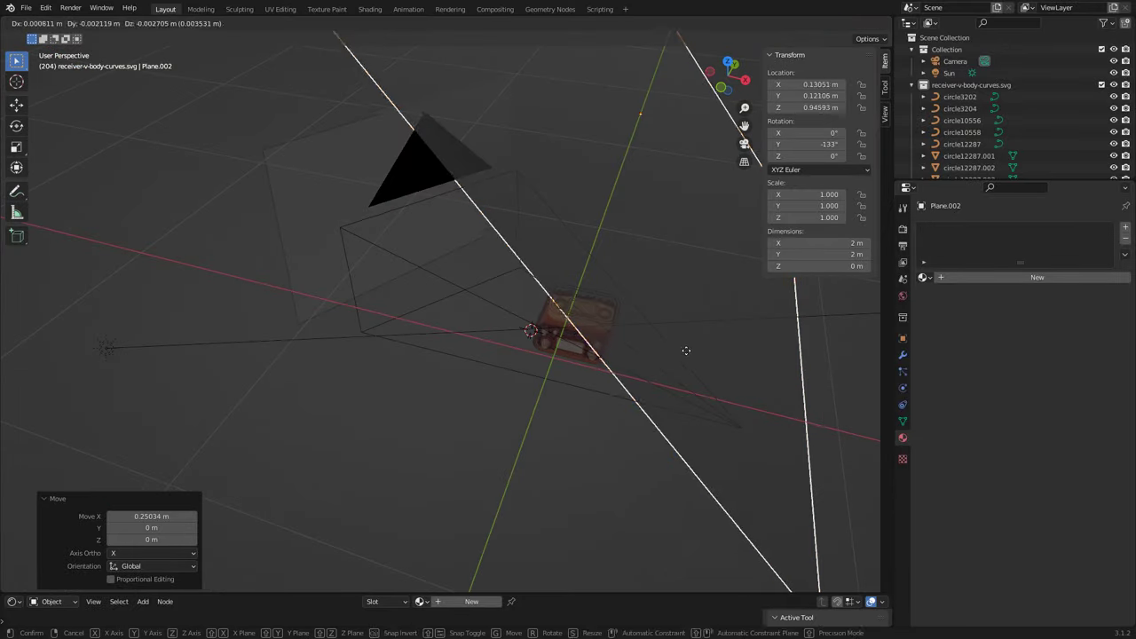
Step: Give the plane a new material with light blue emission at strength 2.9
left_click(1037, 277)
scroll(952, 448, "down", 5)
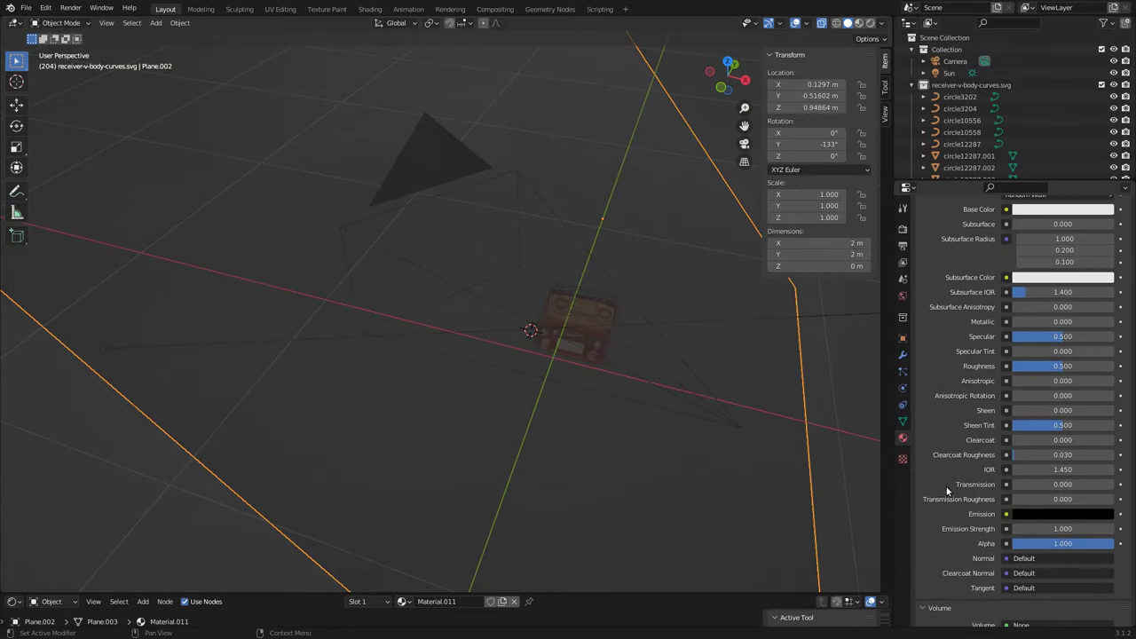
left_click(1062, 514)
left_click(1052, 404)
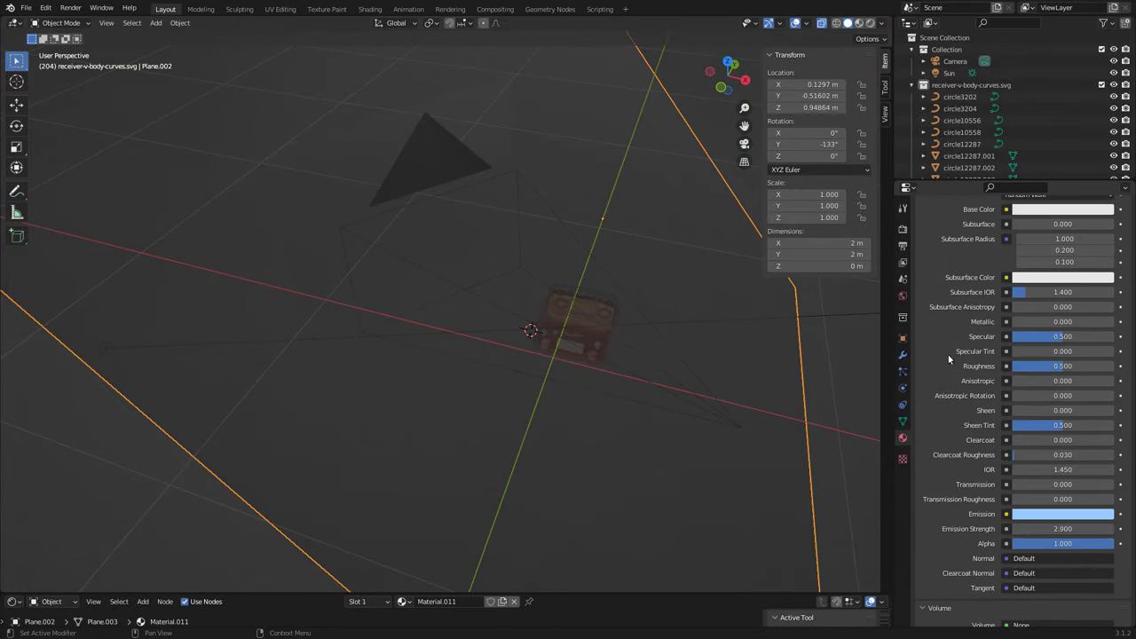
Step: Reposition the light plane from the top, turn it −23.7° on Z, and preview Rendered
mouse_move(811, 431)
middle_mouse_down()
mouse_move(707, 379)
mouse_move(716, 325)
middle_mouse_up()
left_click(728, 71)
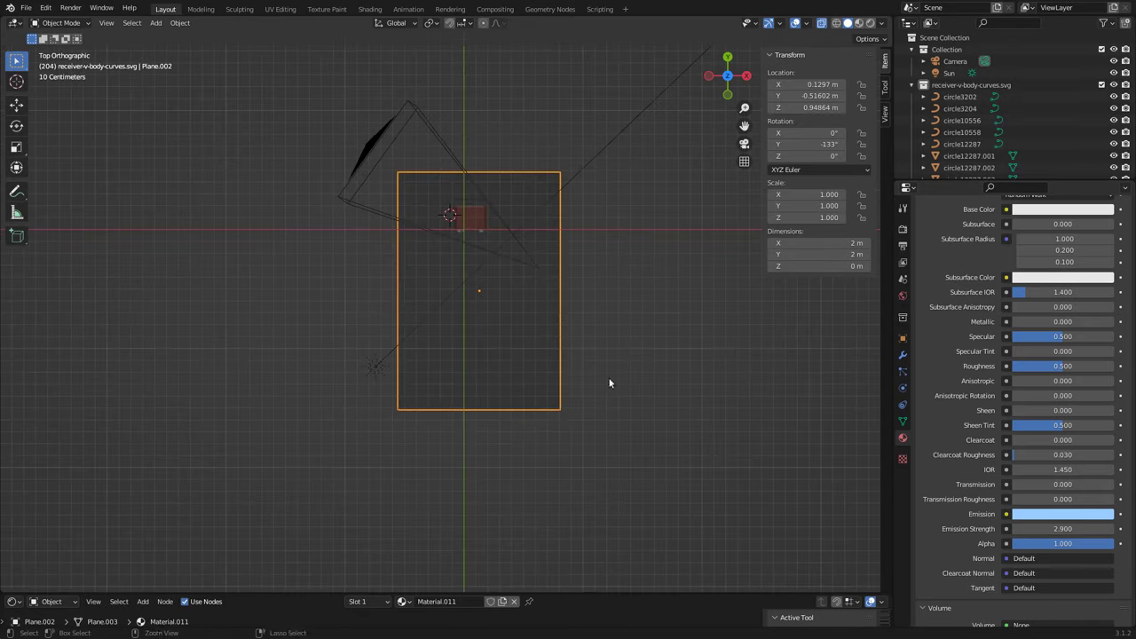
key("g")
left_click(576, 351)
key("r")
left_click(554, 357)
key("KP_0")
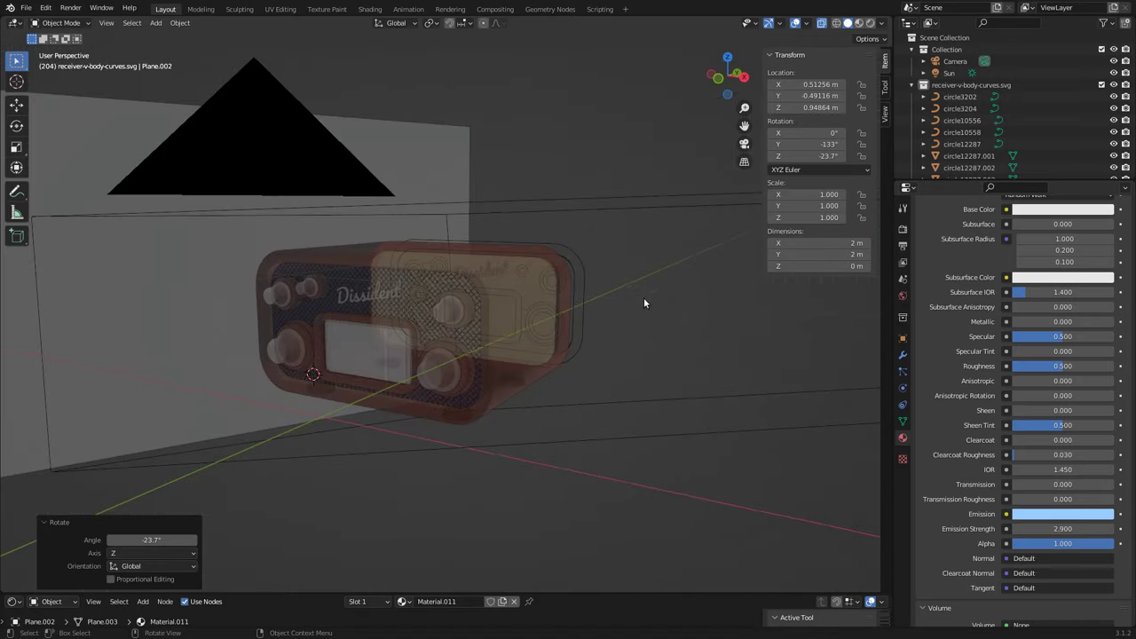
key("ctrl+s")
left_click(871, 24)
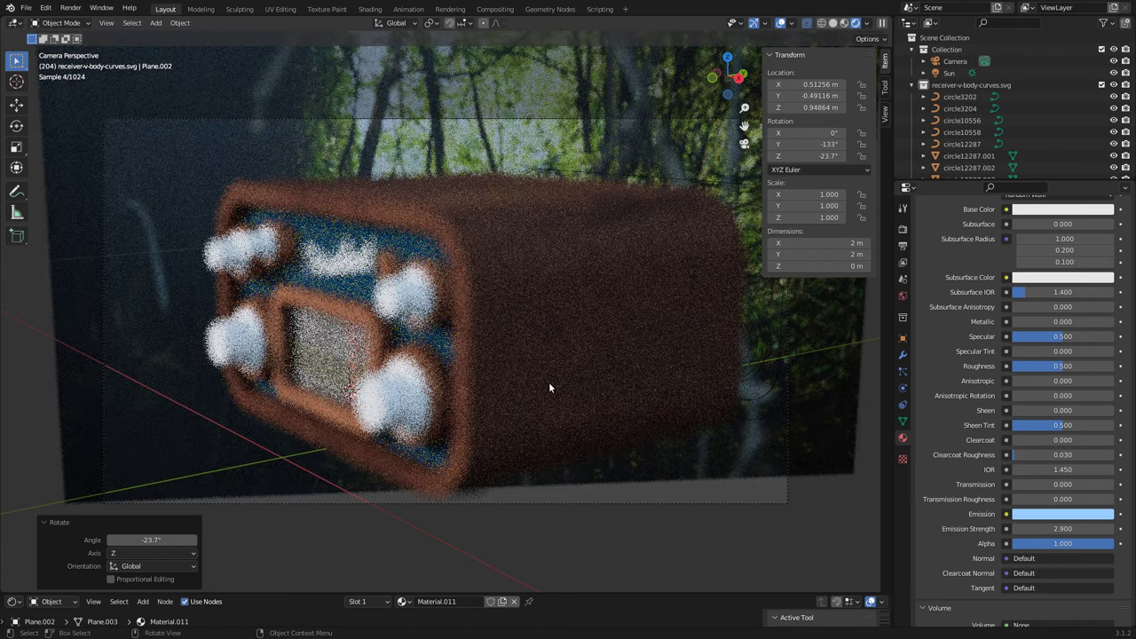
left_click(848, 23)
Step: Add a cube, scale it down and lower it under the radio
mouse_move(673, 544)
middle_mouse_down()
mouse_move(601, 399)
mouse_move(619, 378)
middle_mouse_up()
left_click(155, 22)
left_click(267, 55)
key("s")
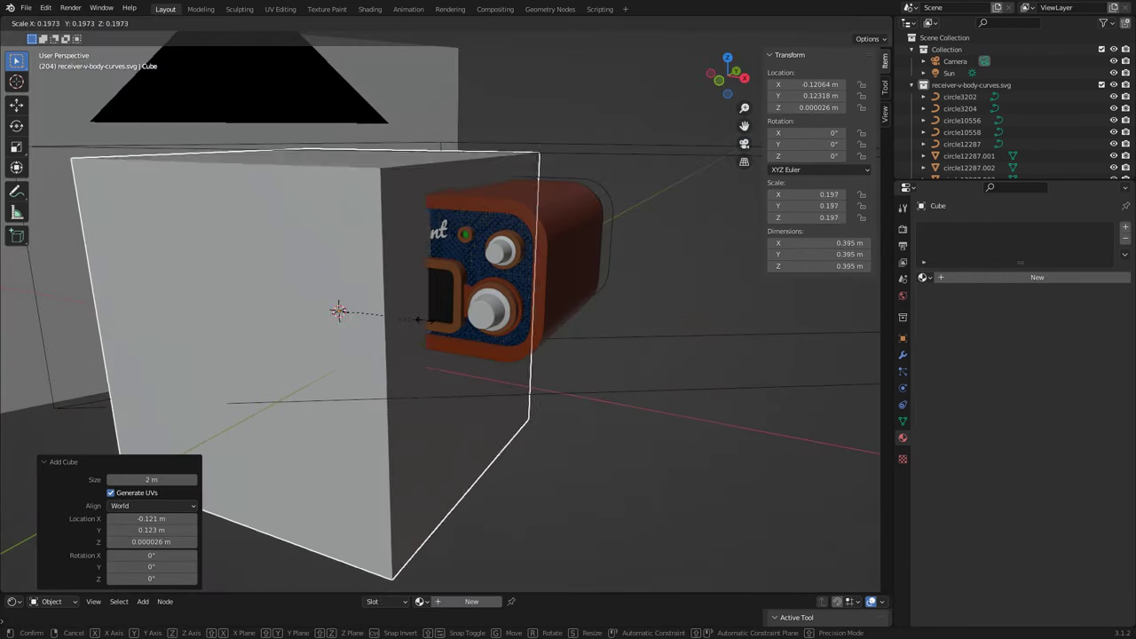
left_click(406, 368)
key("g")
key("z")
left_click(605, 317)
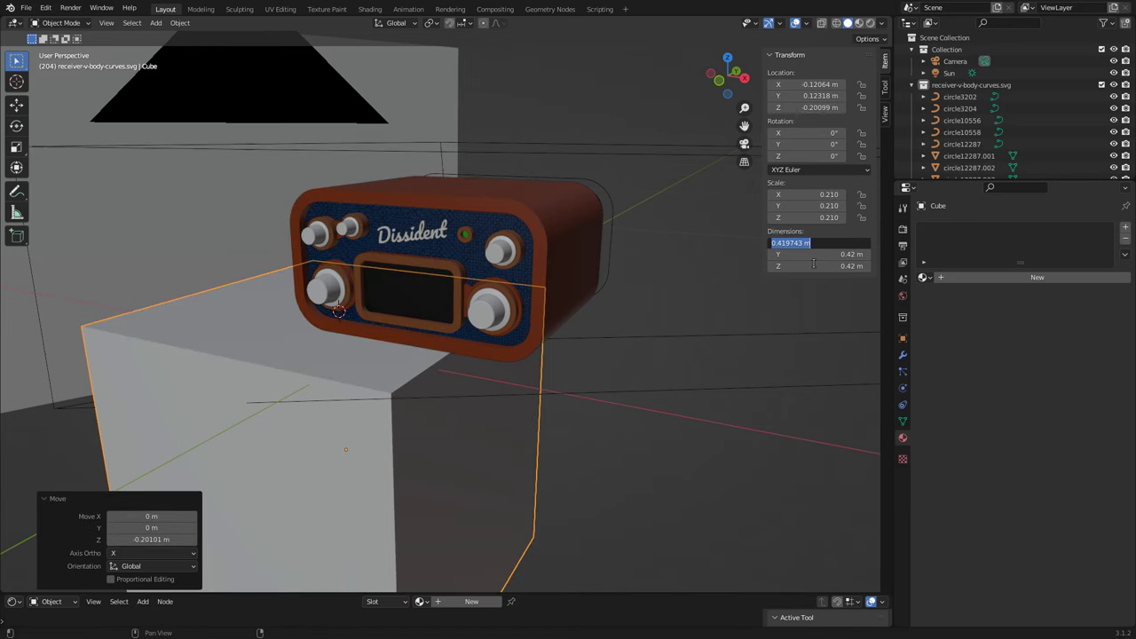
Step: Size the tabletop to 0.8 m wide, 50 cm deep, 5 cm thick, raised under the radio
key("Tab")
type("50cm")
key("Return")
double_click(825, 265)
type("5cm")
key("Return")
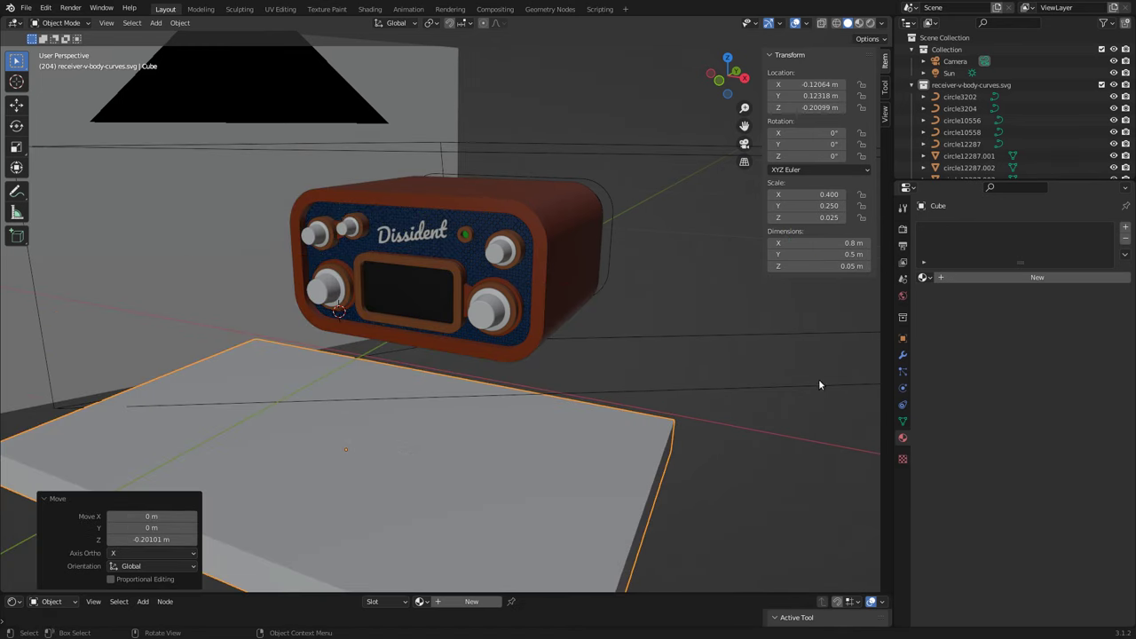
key("g")
key("z")
left_click(737, 70)
Step: Give the tabletop a new cream wood-coloured material and view material shading
scroll(529, 280, "up", 5)
scroll(529, 280, "down", 5)
mouse_move(529, 280)
middle_mouse_down()
mouse_move(522, 408)
mouse_move(560, 400)
middle_mouse_up()
left_click(1037, 277)
left_click(859, 23)
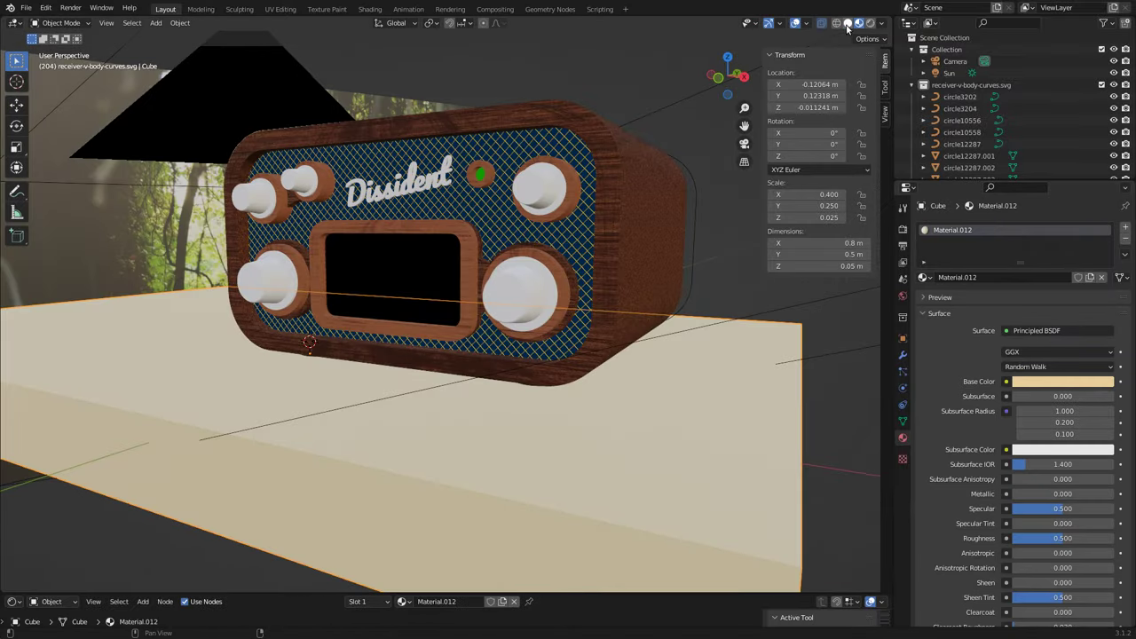
left_click(848, 23)
Step: Duplicate the tabletop below as a base 0.8 m tall, 0.4 m deep, 0.7 m wide
key("shift+d")
key("z")
key("Return")
scroll(400, 338, "down", 2)
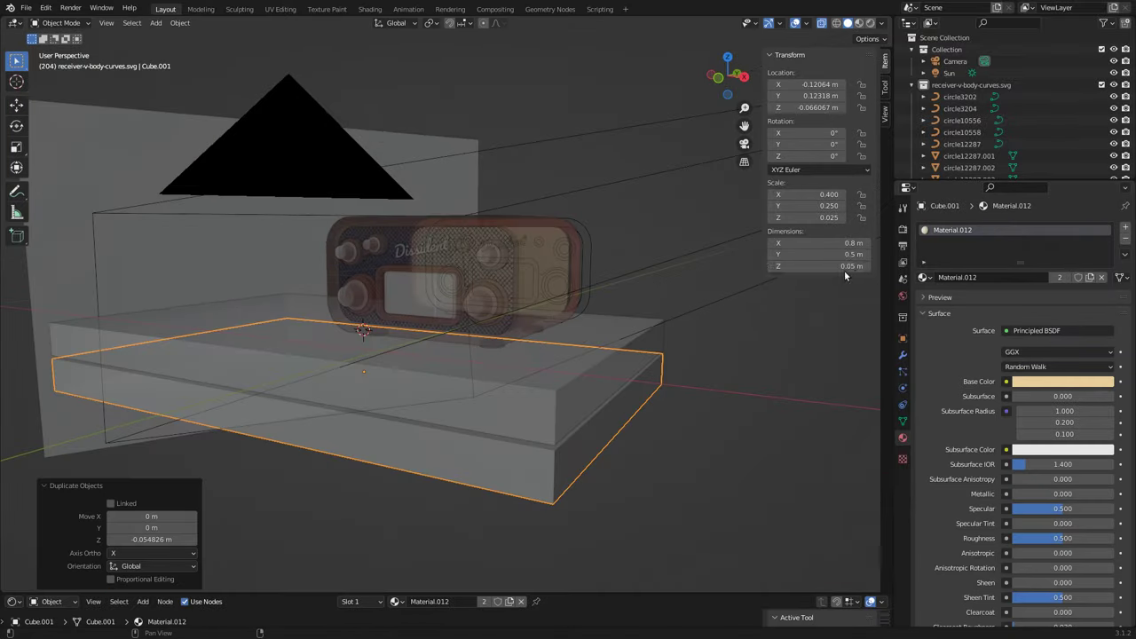
key("shift+Tab")
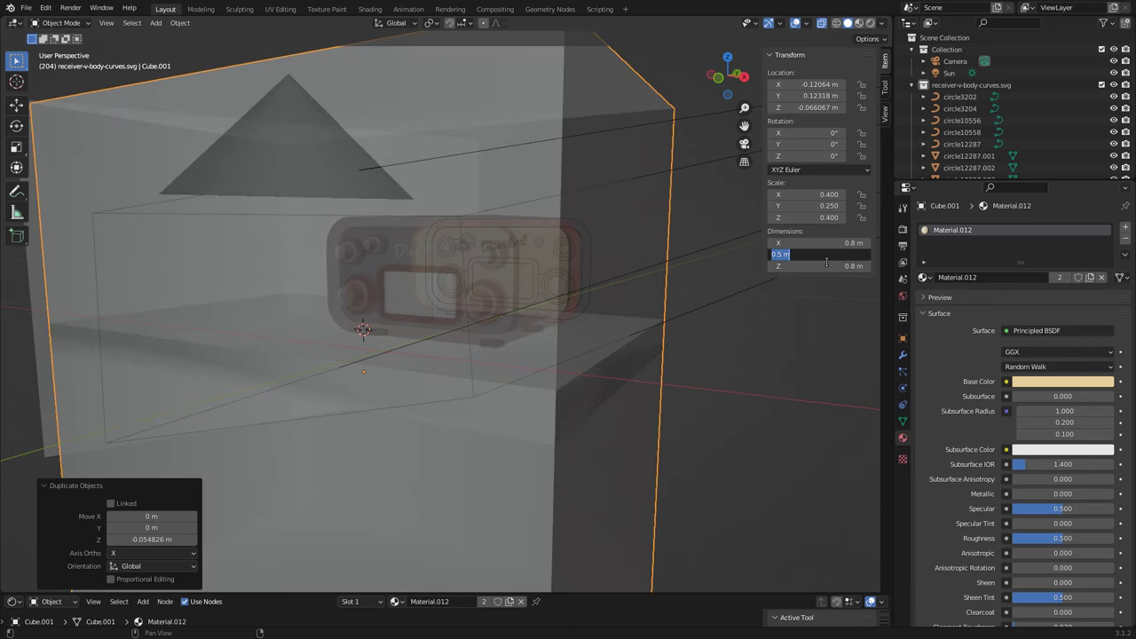
type("0.4")
key("shift+Tab")
type("0.7")
key("Return")
key("g")
key("z")
Step: Position the table base beneath the tabletop from the front view, then check the camera view
key("KP_1")
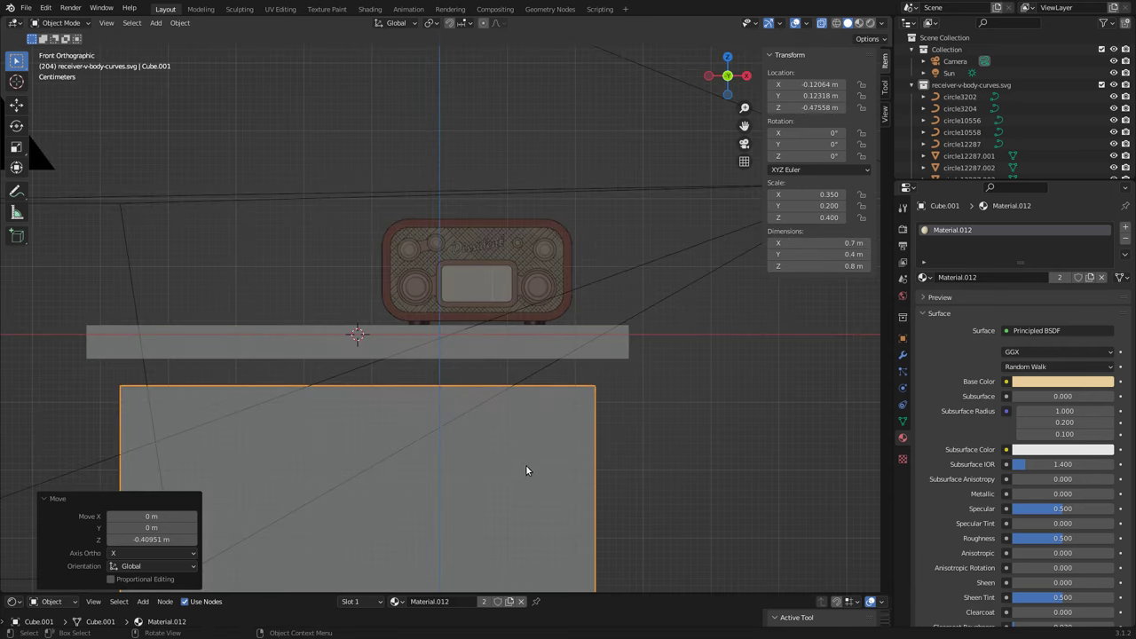
scroll(568, 355, "up", 3)
key("g")
key("z")
left_click(601, 269)
scroll(586, 338, "down", 1)
key("KP_0")
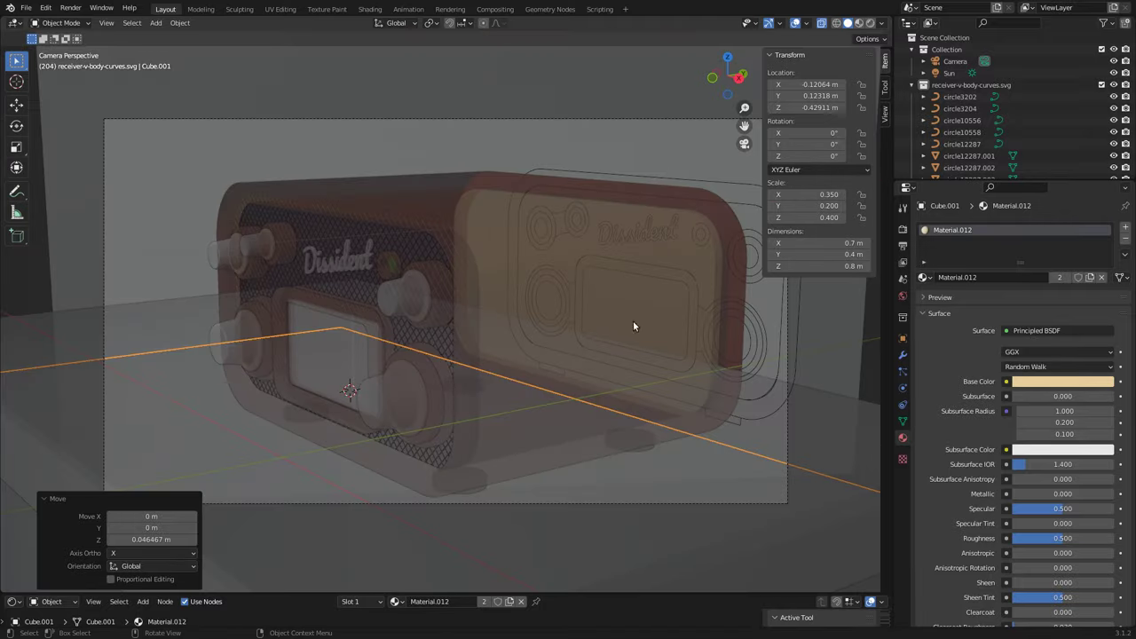
middle_click_drag(633, 326, 755, 346)
Step: Make the base's material single-user Material.013 in dark brown, save, and preview Rendered
left_click(1062, 381)
left_click_drag(1108, 222, 1108, 288)
key("ctrl+s")
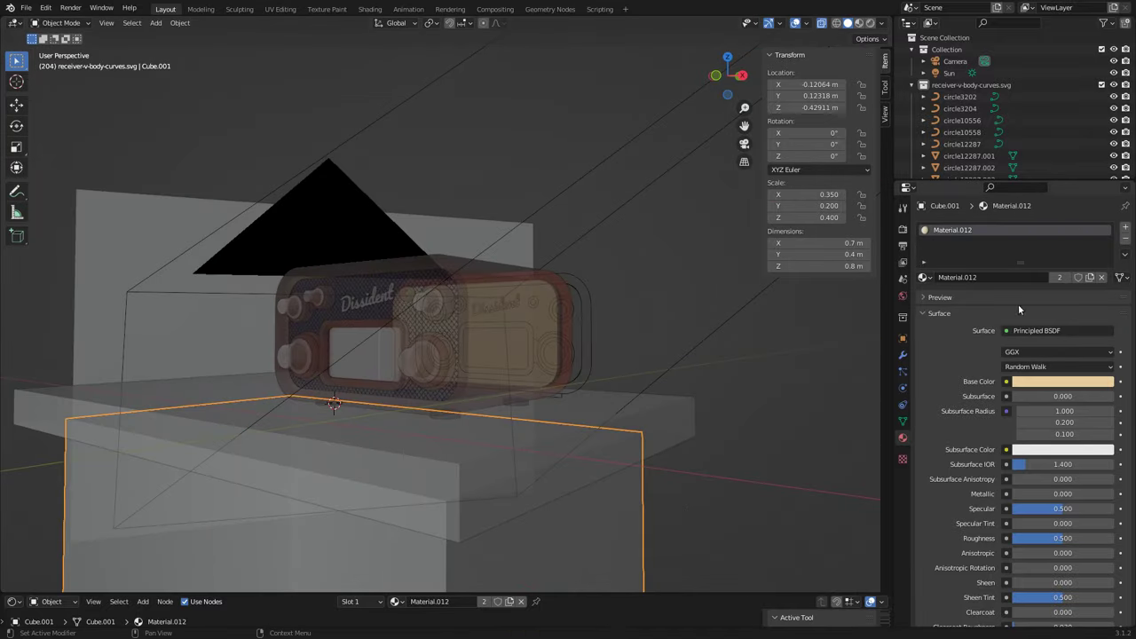
left_click(1060, 277)
left_click(1063, 381)
key("ctrl+s")
left_click(858, 22)
Step: Set the camera's depth-of-field focus object to Plane.001 and preview Rendered
key("KP_0")
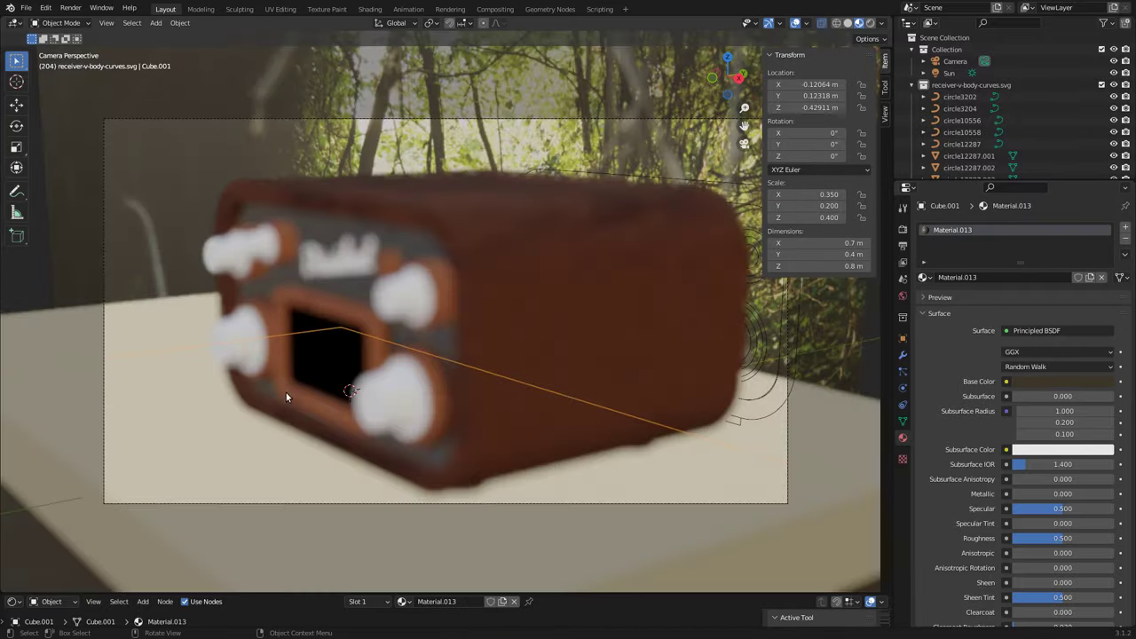
scroll(977, 116, "down", 5)
left_click(959, 54)
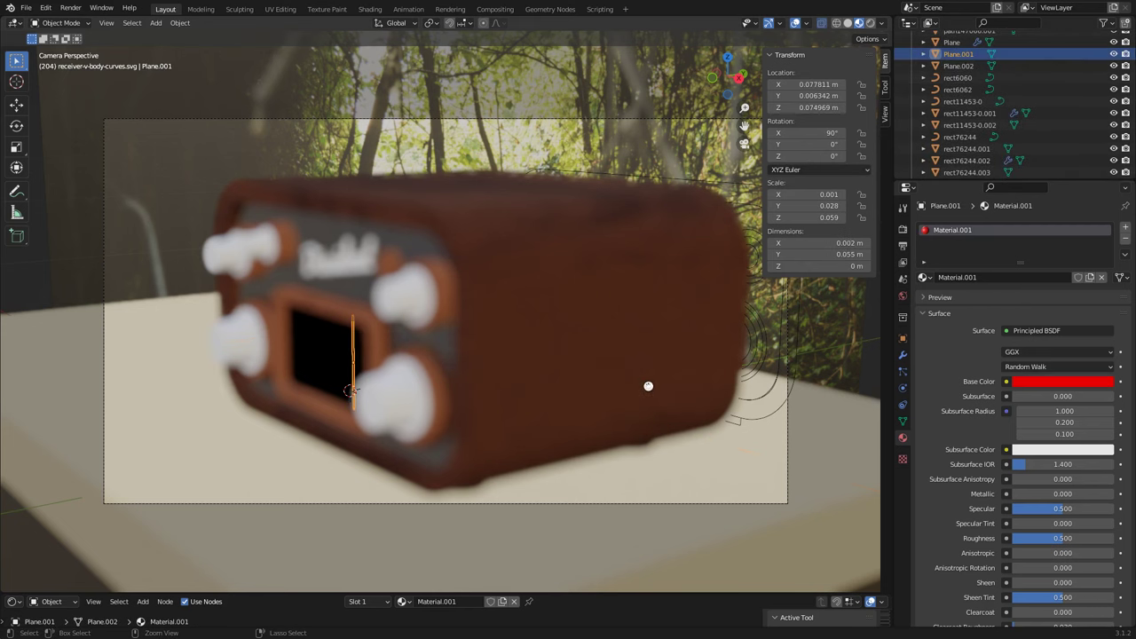
left_click(786, 266)
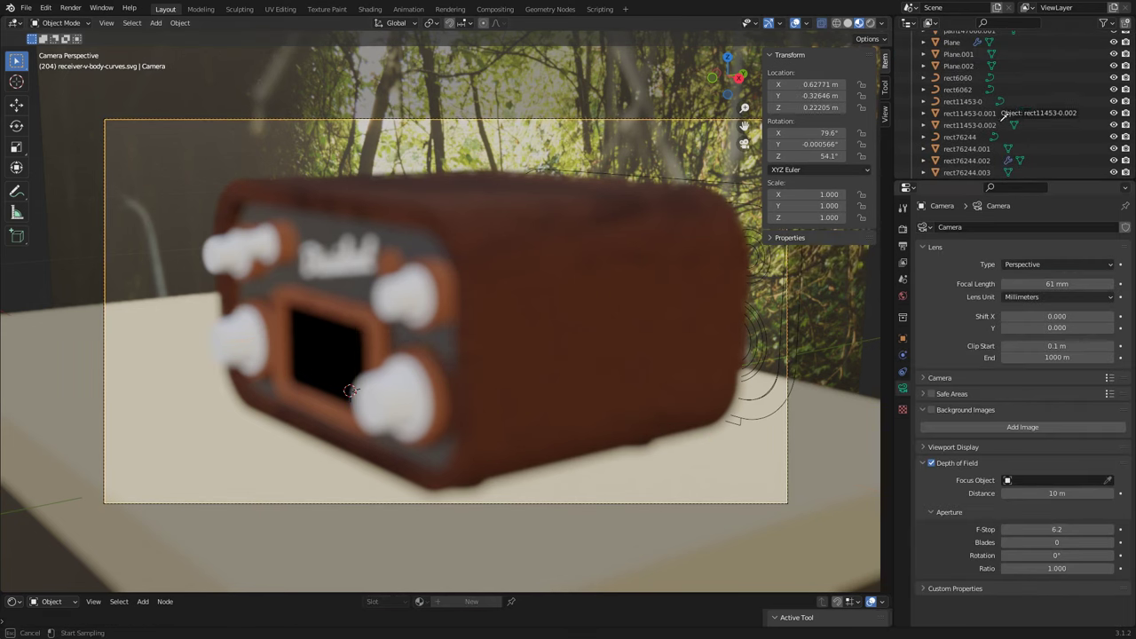
left_click(479, 391)
left_click(873, 25)
Step: Move the DSC_7895 forest backdrop along Y closer to the radio
left_click(648, 84)
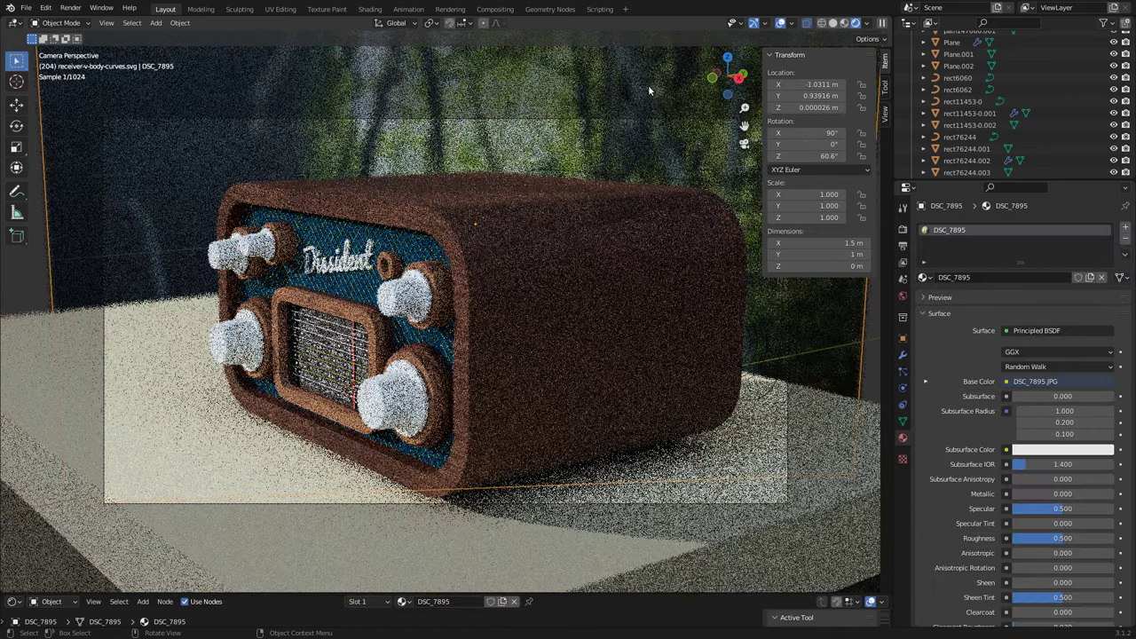
key("g")
key("y")
left_click(589, 139)
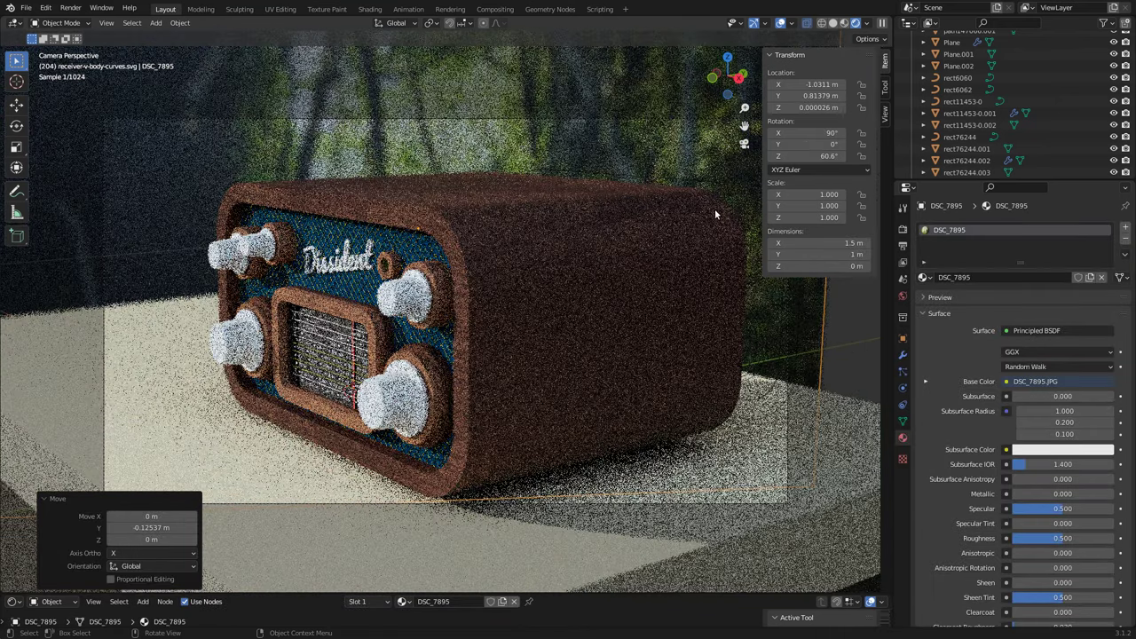
Step: In a see-through top view, rotate the camera about Z and check the shot
key("z")
key("alt+z")
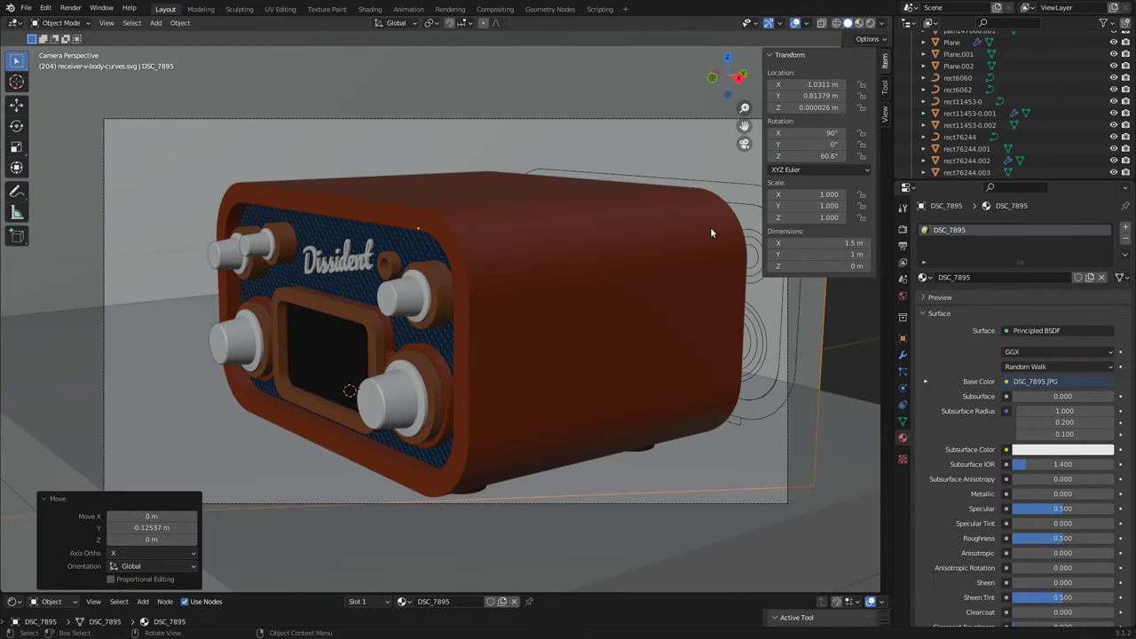
key("KP_7")
scroll(532, 353, "down", 5)
left_click(639, 314)
key("r")
key("z")
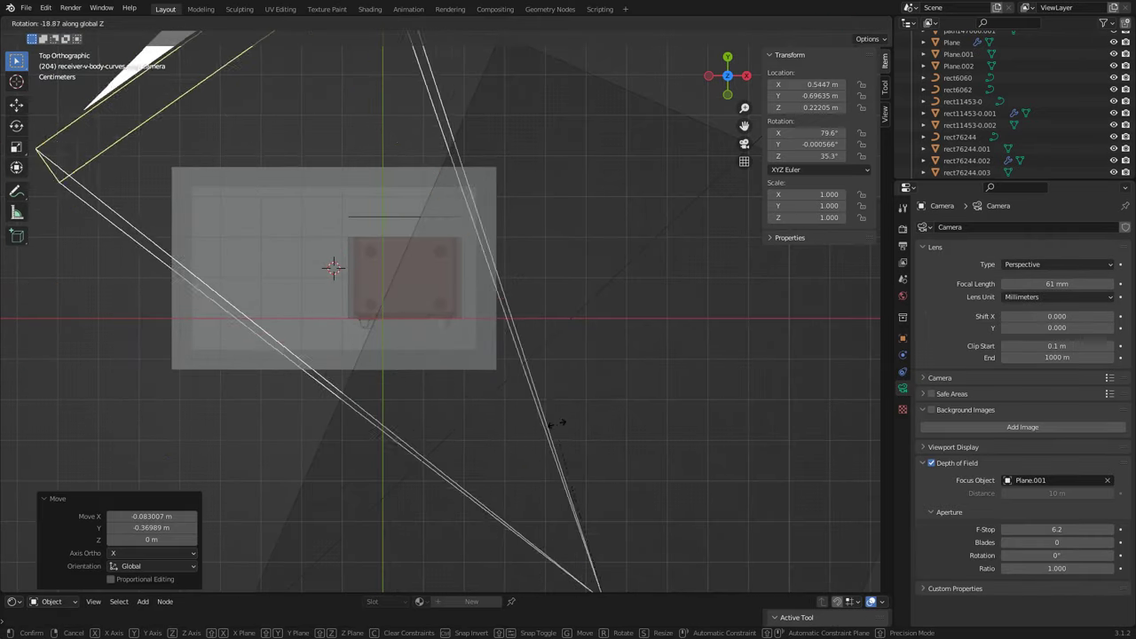
left_click(558, 429)
key("KP_0")
key("KP_0")
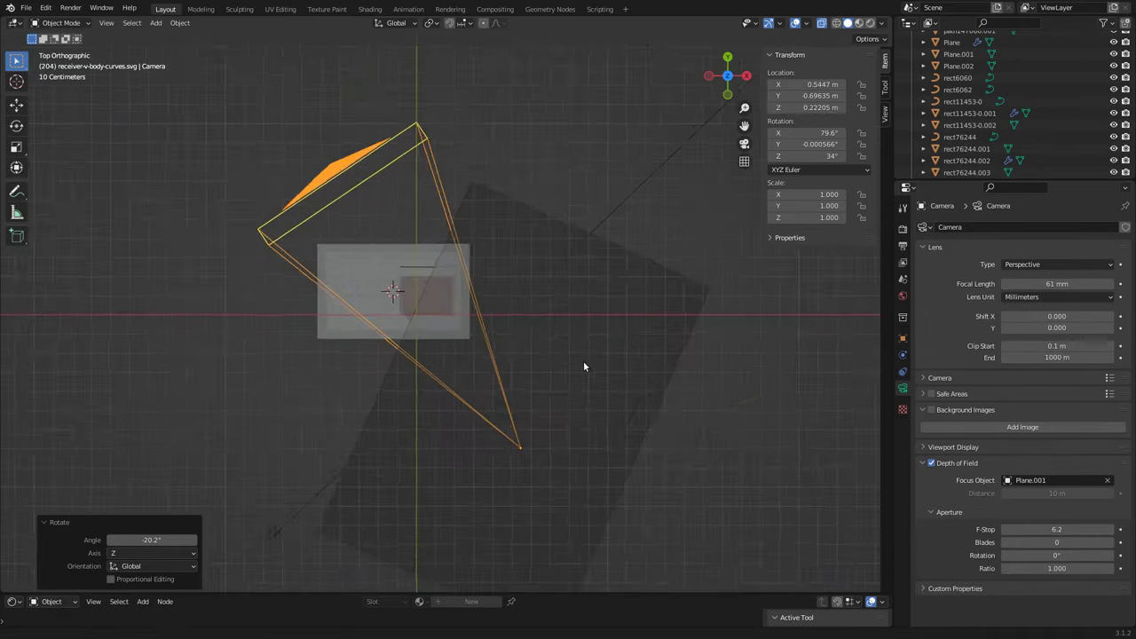
mouse_move(358, 278)
middle_mouse_down()
mouse_move(490, 197)
mouse_move(391, 282)
mouse_move(271, 456)
middle_mouse_up()
Step: Tilt the backdrop on X, enlarge it to 5.2 × 3.47 m, and turn it to 41.5°
left_click(490, 196)
key("r")
key("x")
key("x")
left_click(464, 210)
key("s")
left_click(619, 266)
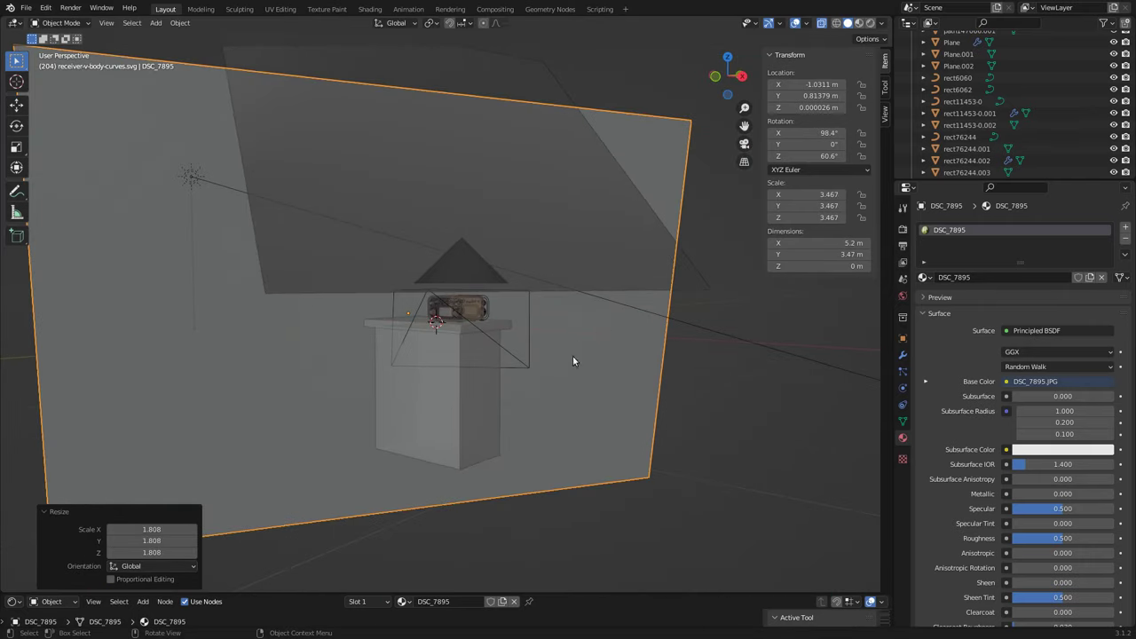
key("KP_7")
key("r")
key("KP_0")
left_click(859, 23)
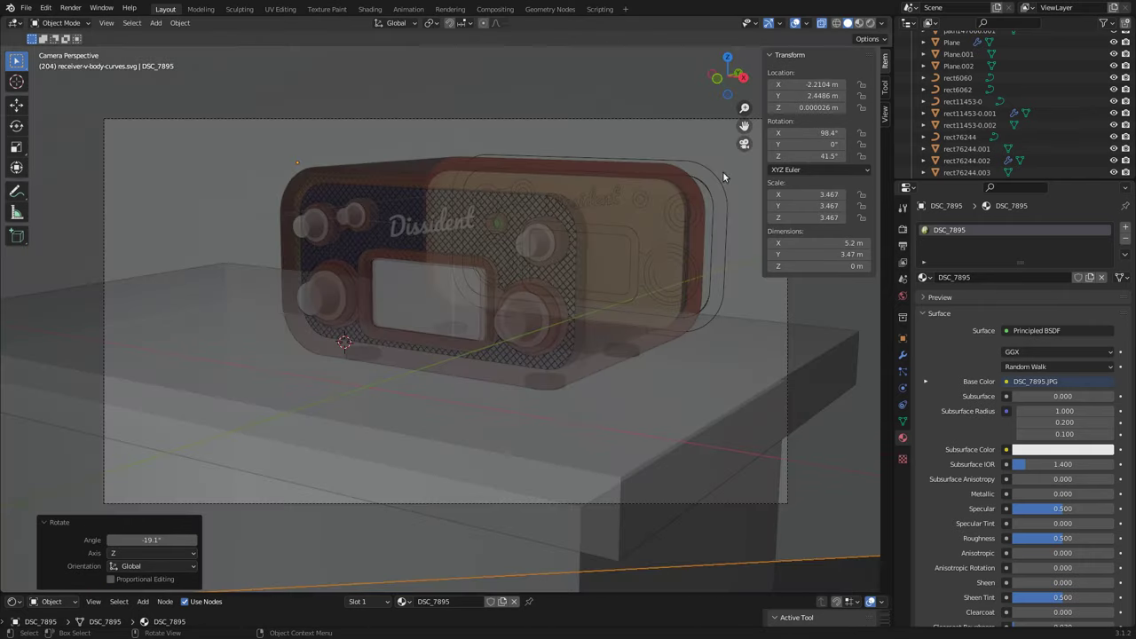
Step: Raise the camera slightly, preview Rendered, then push the camera closer to the radio
left_click(106, 22)
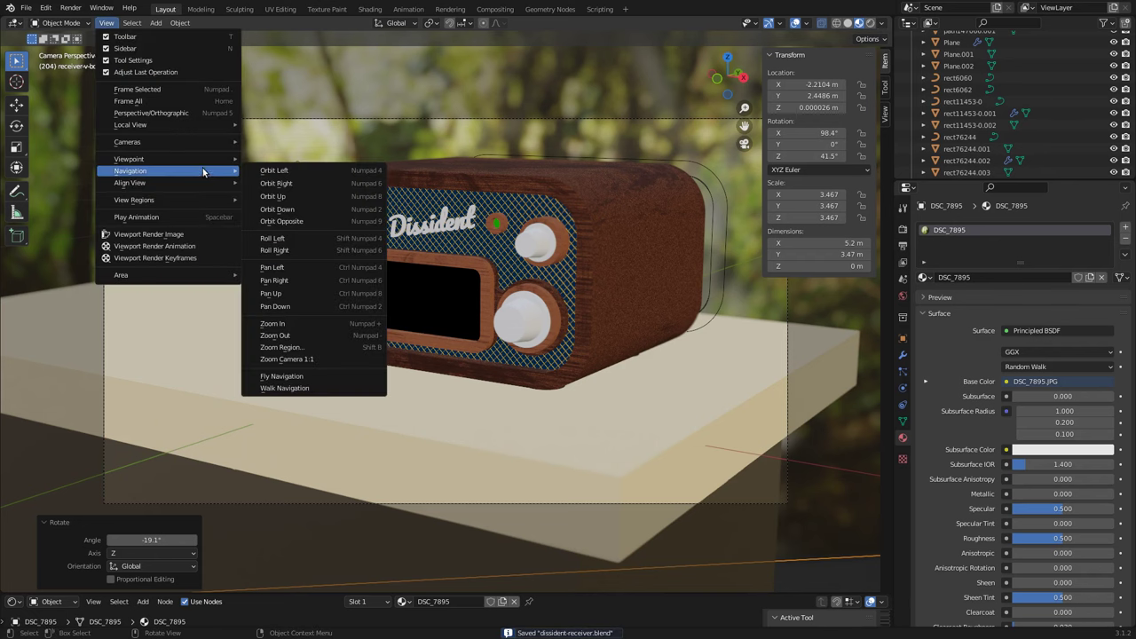
left_click(563, 503)
key("g")
key("z")
left_click(872, 39)
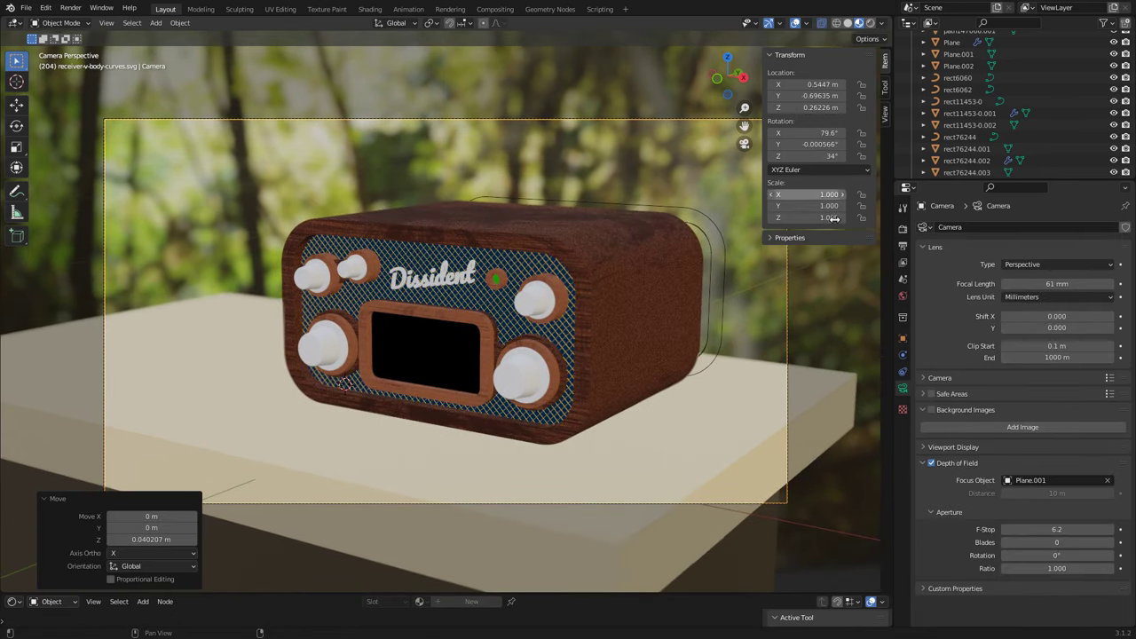
left_click(870, 23)
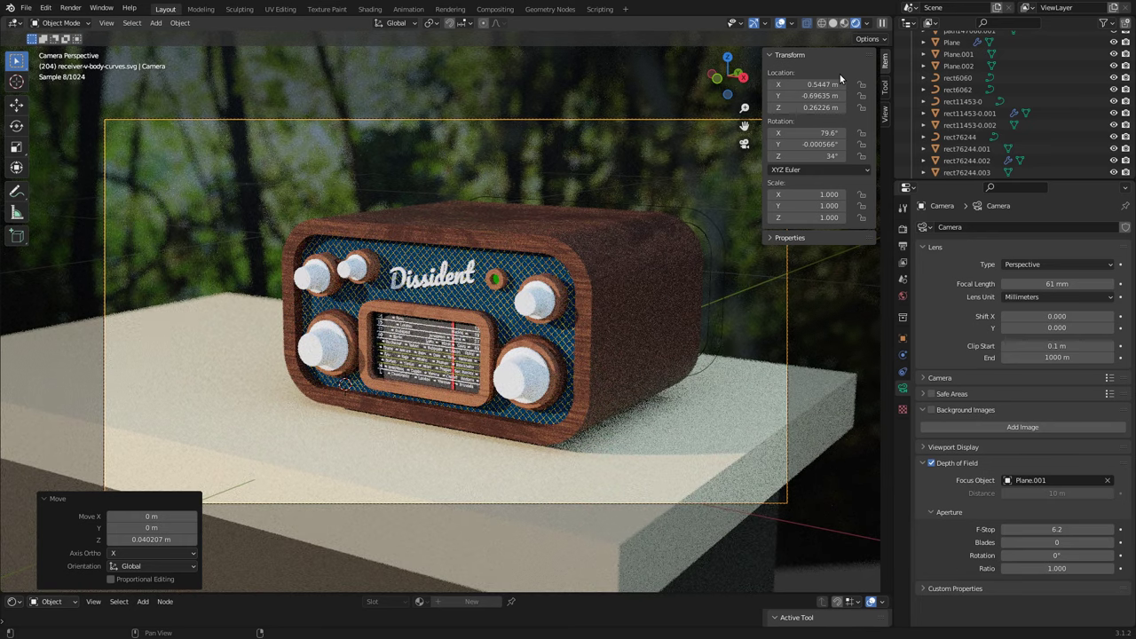
key("g")
key("z")
key("z")
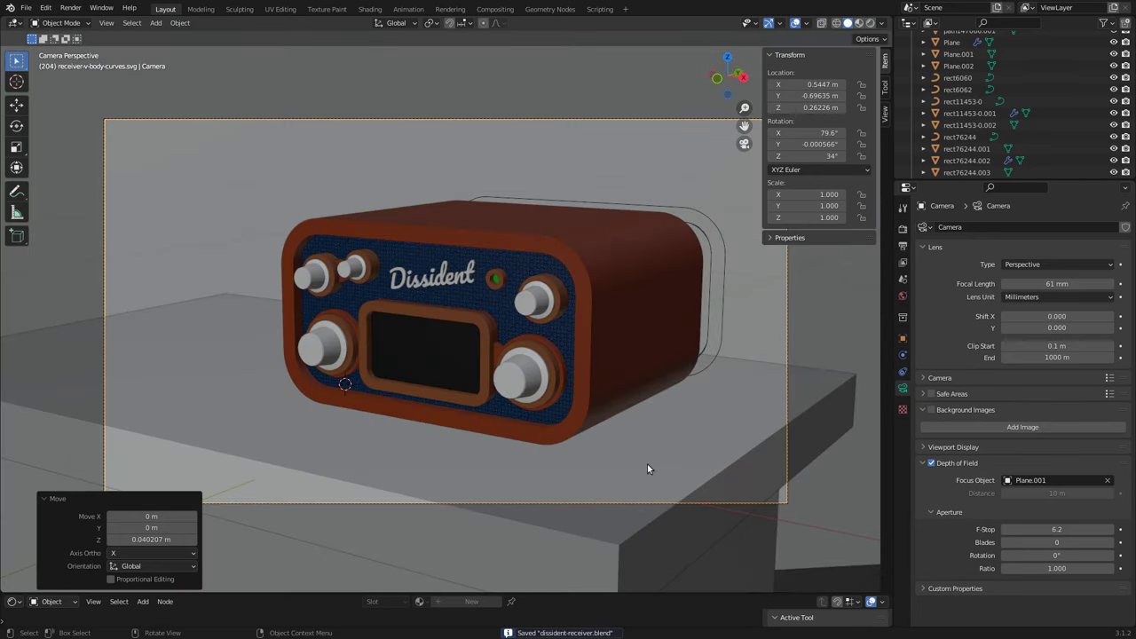
left_click(632, 352)
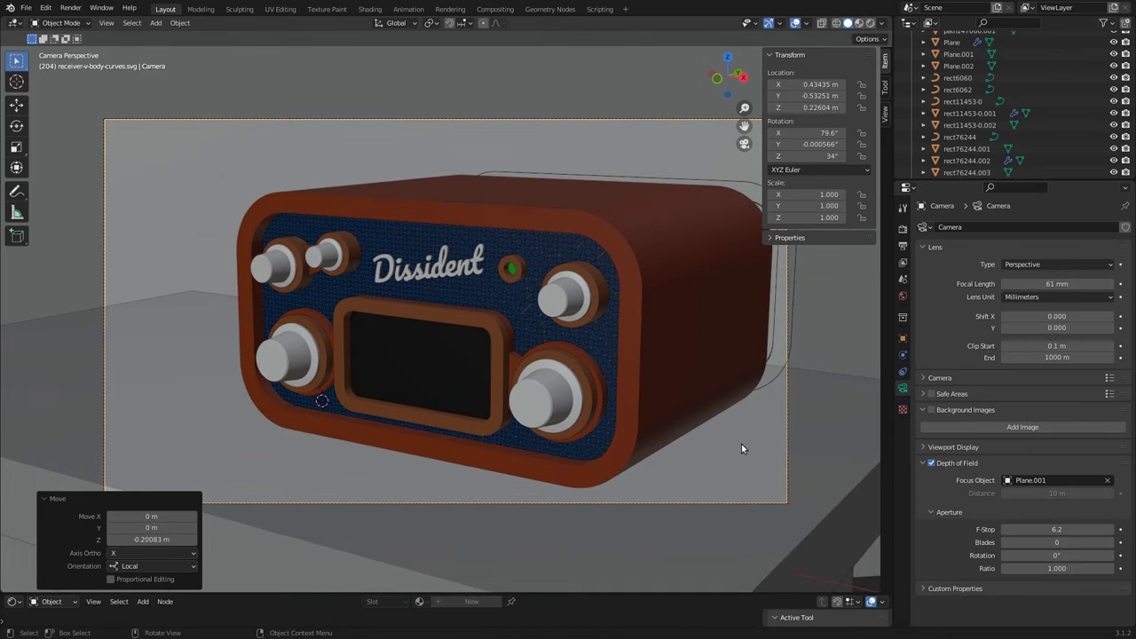
Step: Select light panel Plane.002 from the top view and hide it, returning to camera view
key("KP_7")
left_click(590, 415)
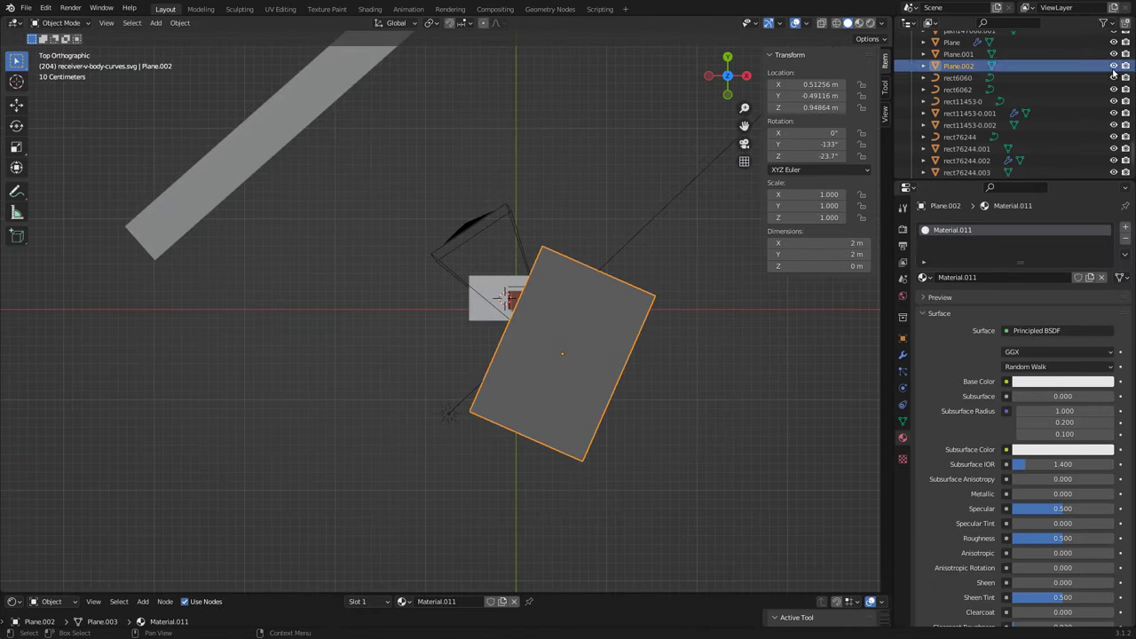
scroll(1008, 517, "down", 5)
key("h")
key("ctrl+s")
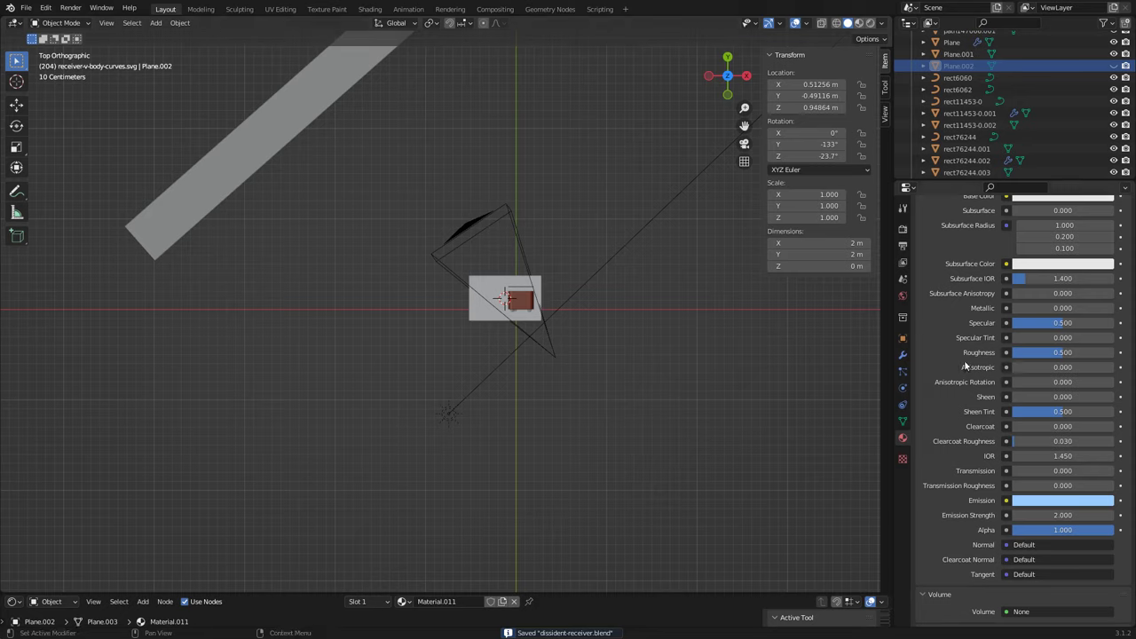
key("KP_0")
Step: Turn the camera slightly about the vertical axis and preview Rendered
key("n")
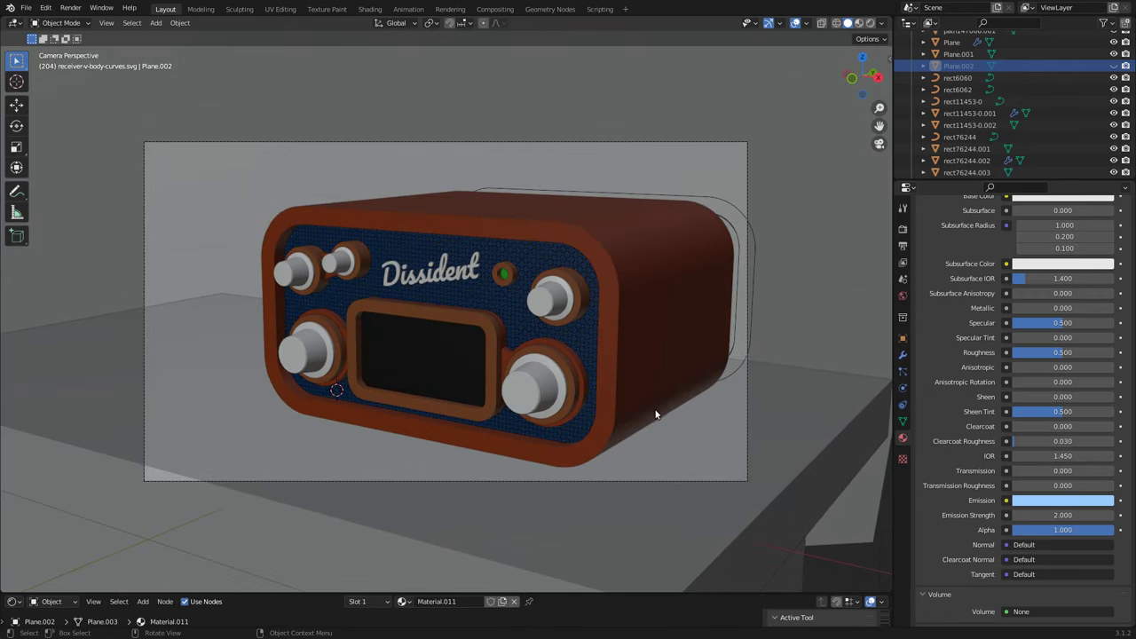
left_click(744, 206)
key("r")
key("z")
left_click(224, 338)
scroll(628, 369, "up", 2)
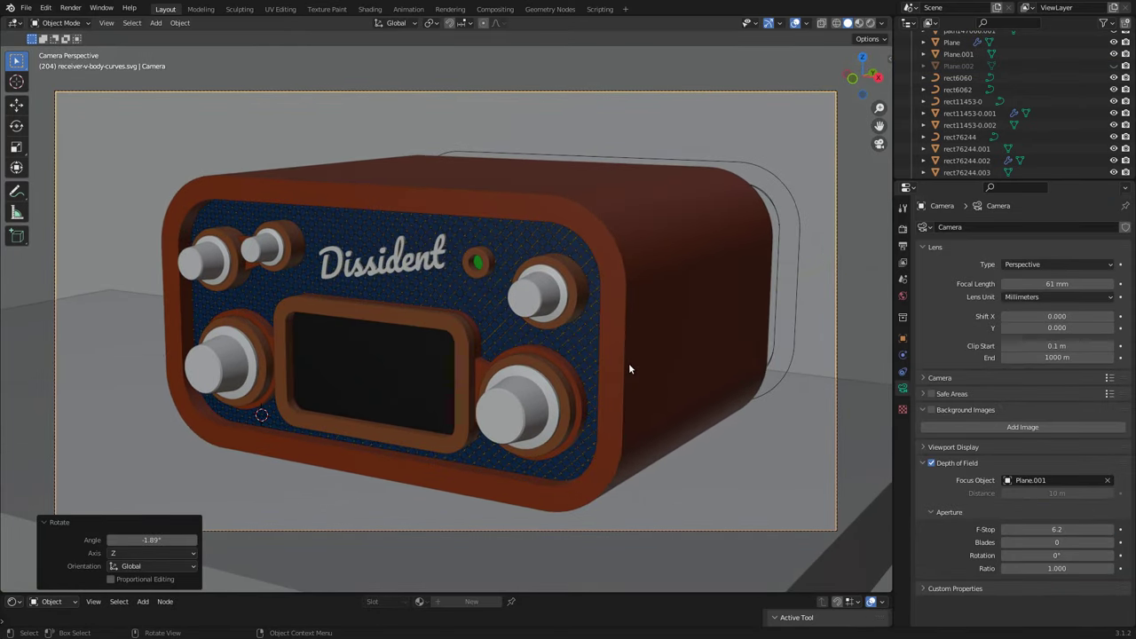
left_click(869, 22)
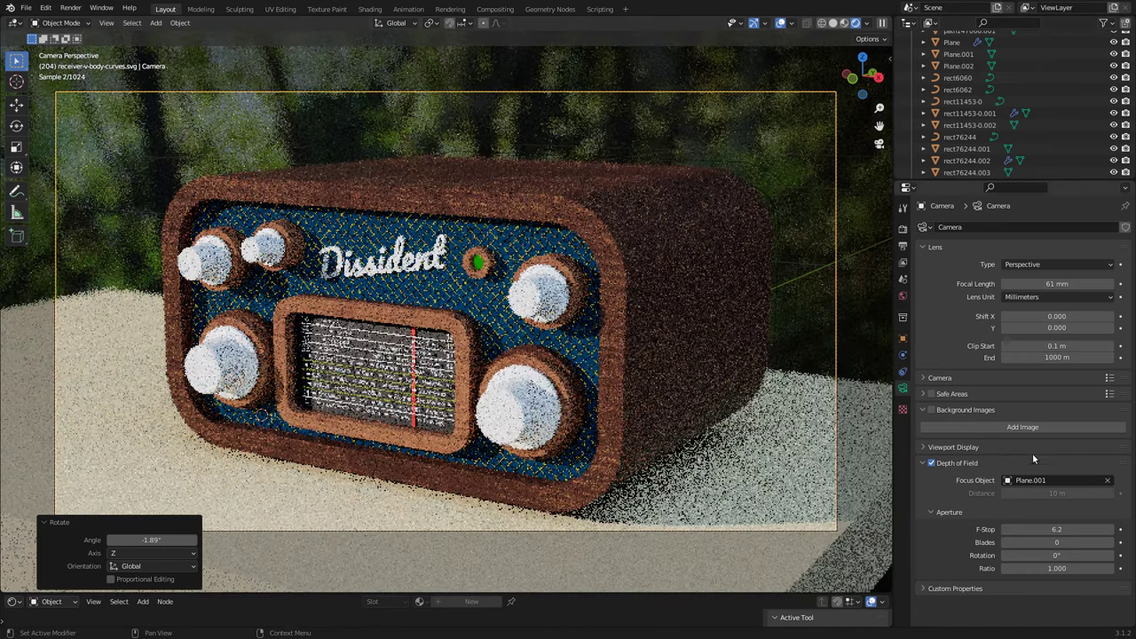
Step: Tilt Plane.002 on its Y axis to −43.2° from the front view
left_click(1081, 64)
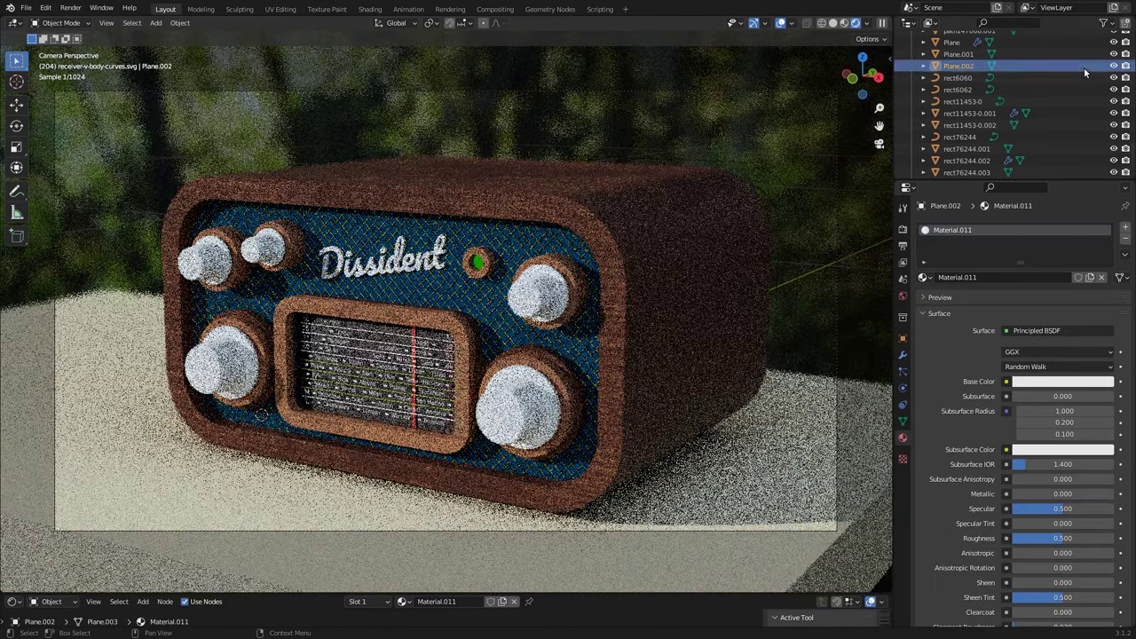
key("z")
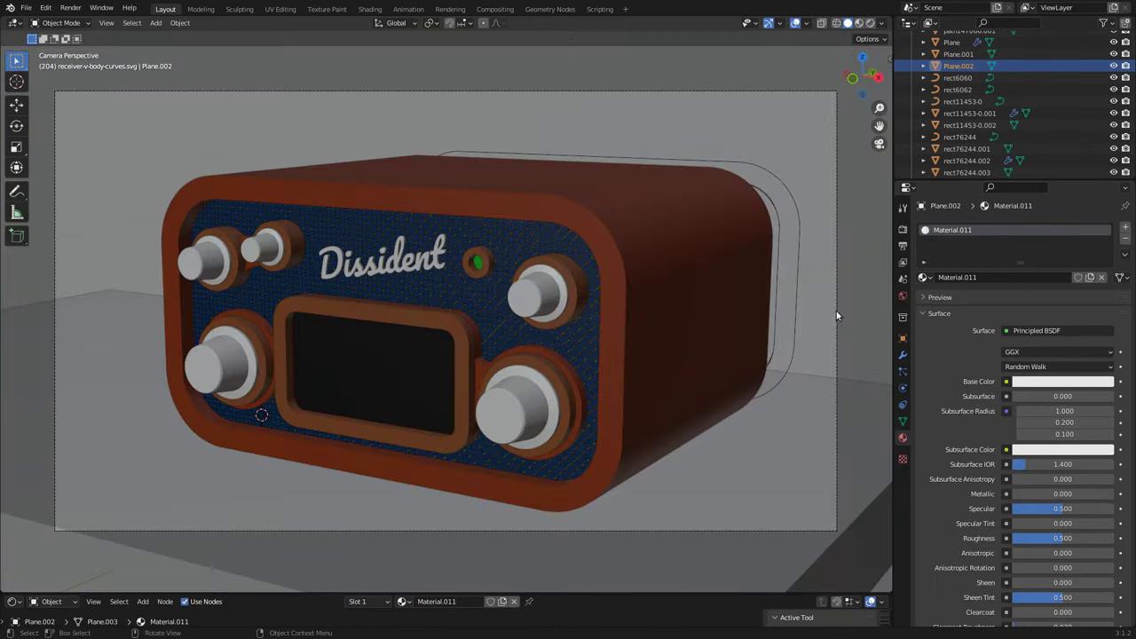
left_click(873, 64)
key("r")
key("y")
key("y")
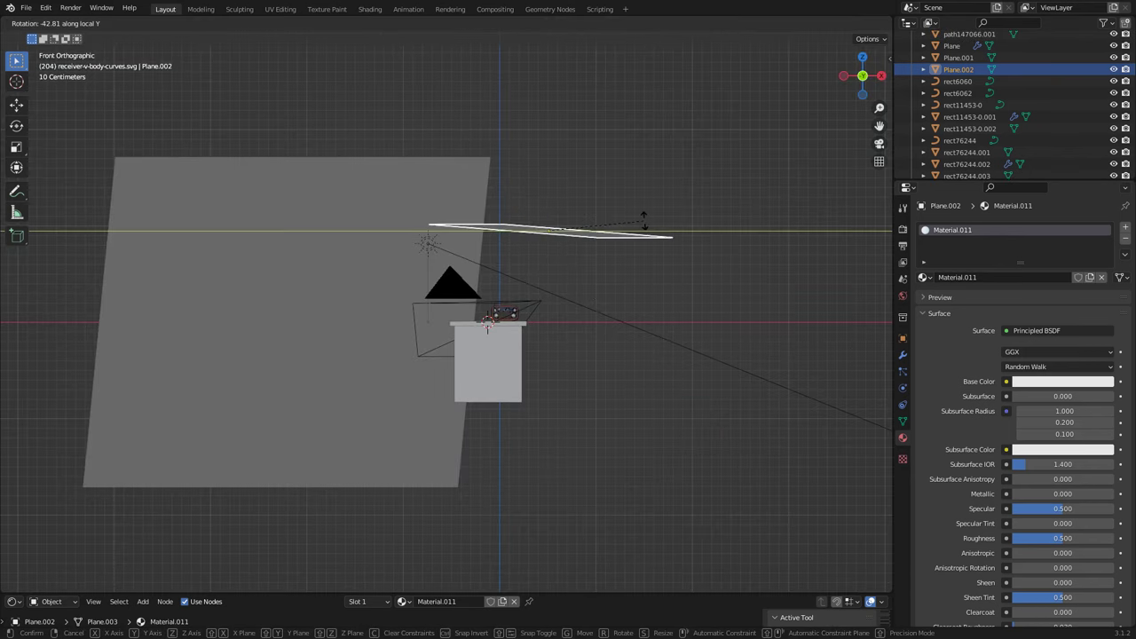
left_click(644, 221)
key("KP_0")
key("z")
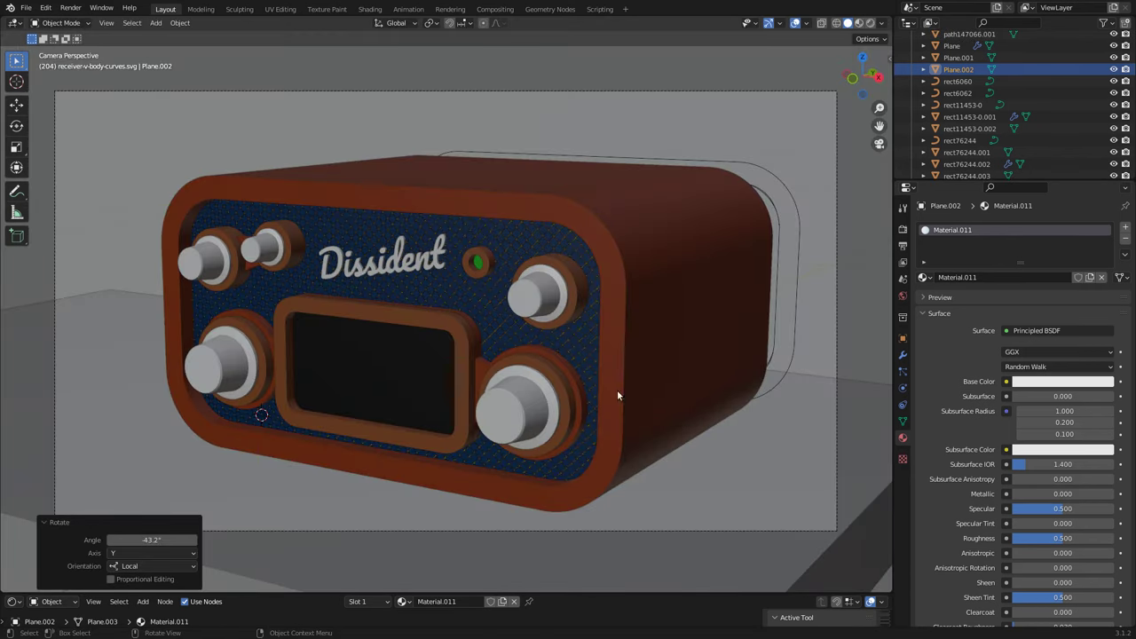
Step: Fly the camera closer so the radio fills the frame, then preview Rendered
left_click(838, 395)
key("shift+grave")
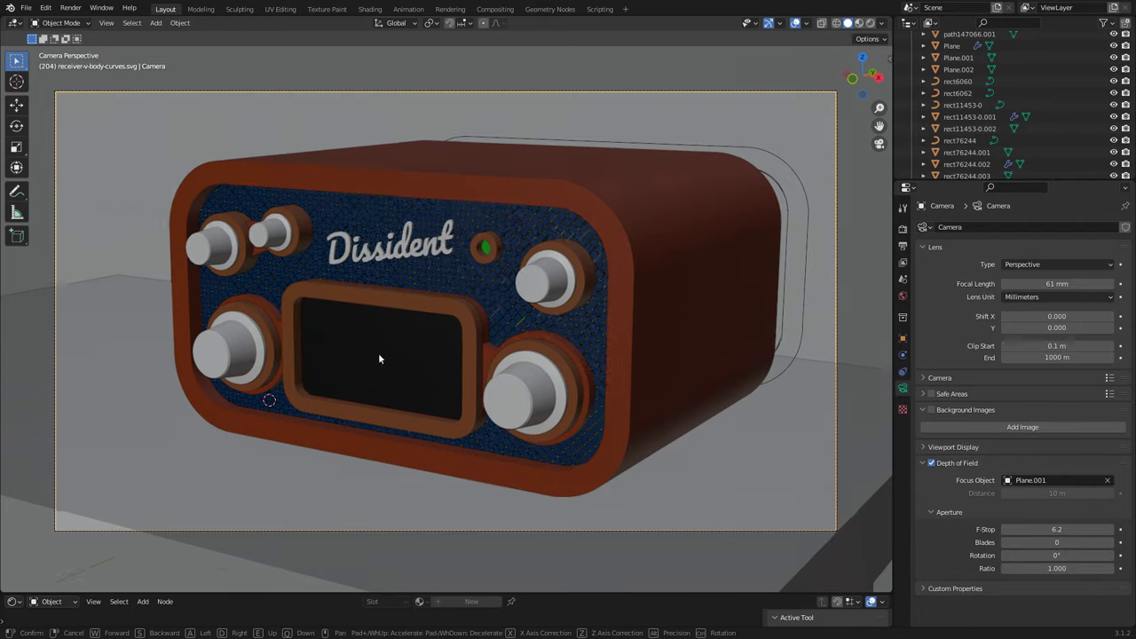
key("w")
left_click(447, 327)
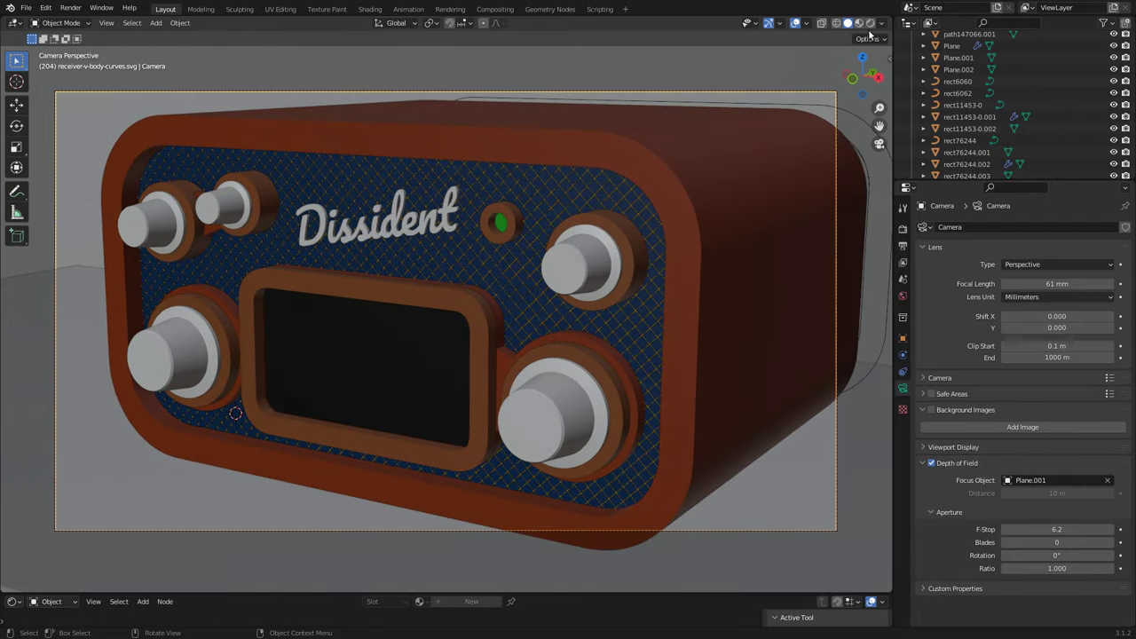
left_click(871, 22)
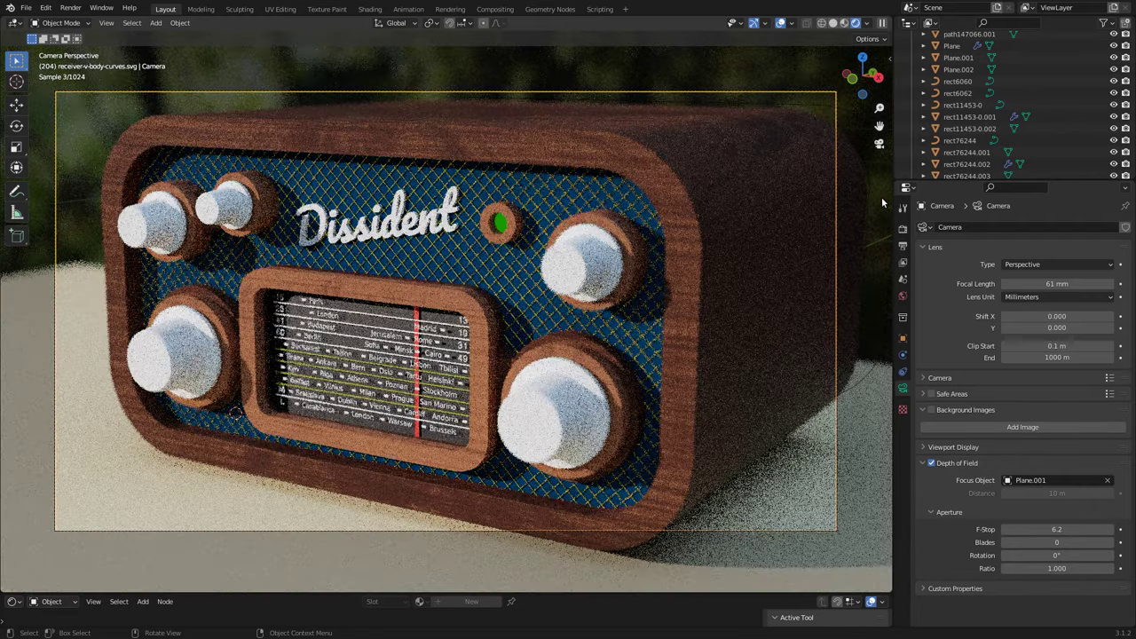